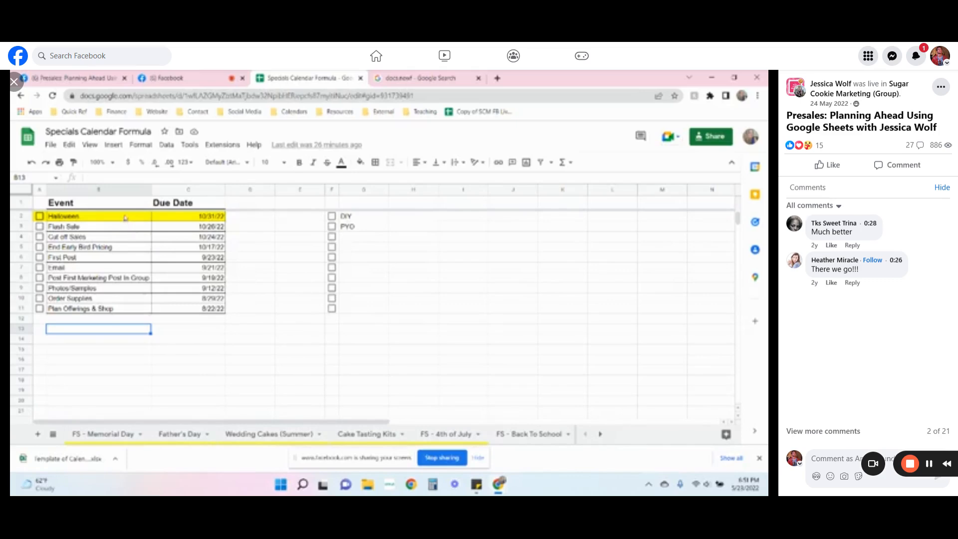
- Examine the Halloween schedule's event rows from Flash Sale to First Post and the Flash Sale due-date formula
{"action": "left_click_drag", "start_coordinate": [125, 216], "coordinate": [156, 218]}
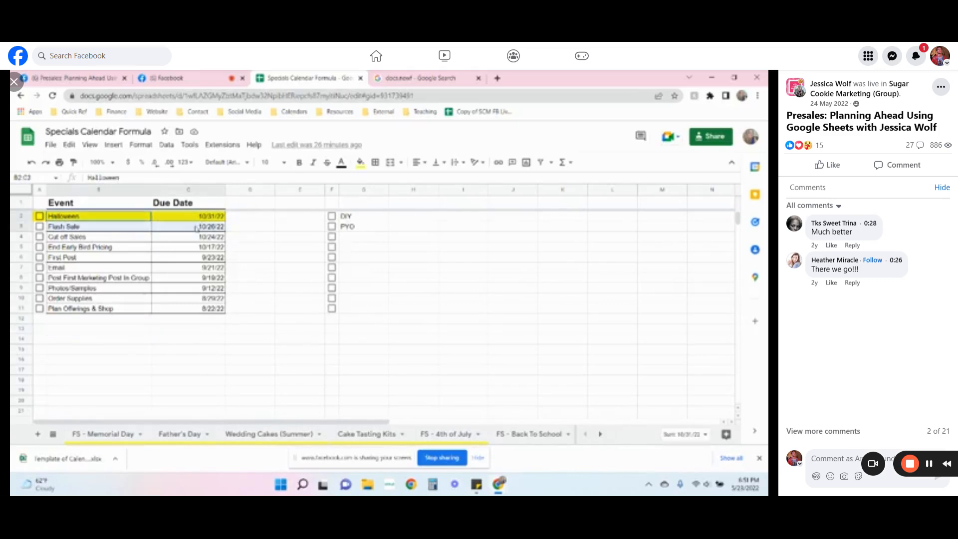
{"action": "left_click", "coordinate": [121, 229]}
{"action": "left_click", "coordinate": [122, 238]}
{"action": "left_click", "coordinate": [125, 247]}
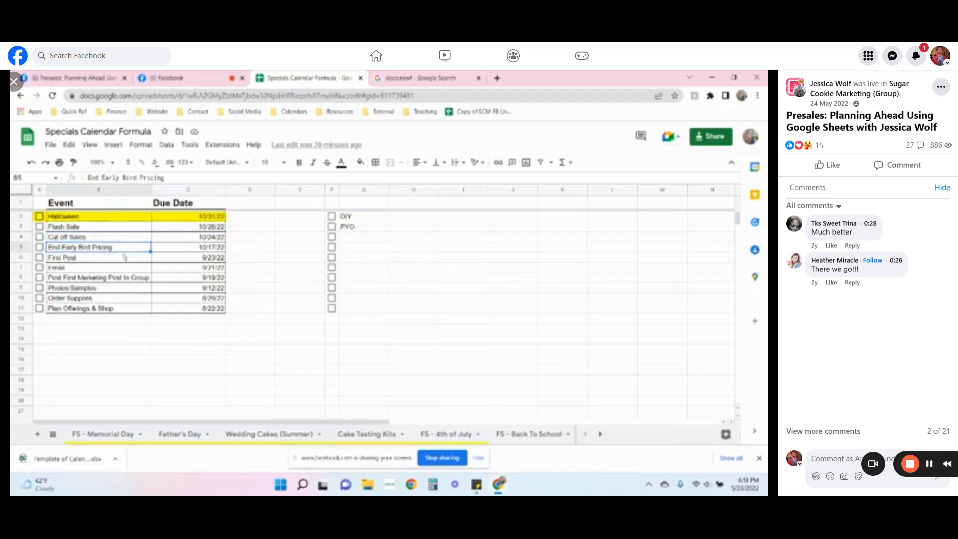
{"action": "left_click", "coordinate": [126, 257]}
{"action": "left_click", "coordinate": [213, 229]}
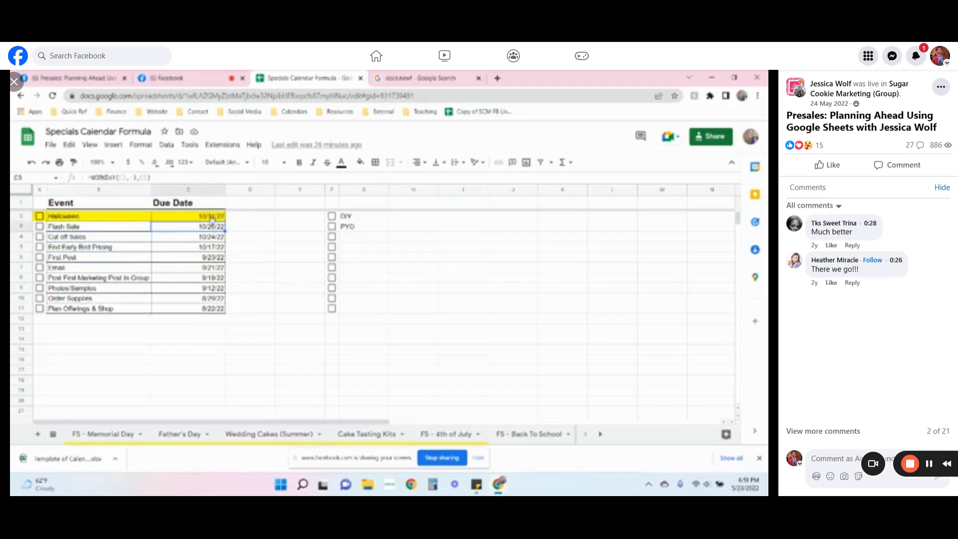
- Try 8/1/22 as the Halloween due date in C2, and undo the change
{"action": "left_click", "coordinate": [214, 220]}
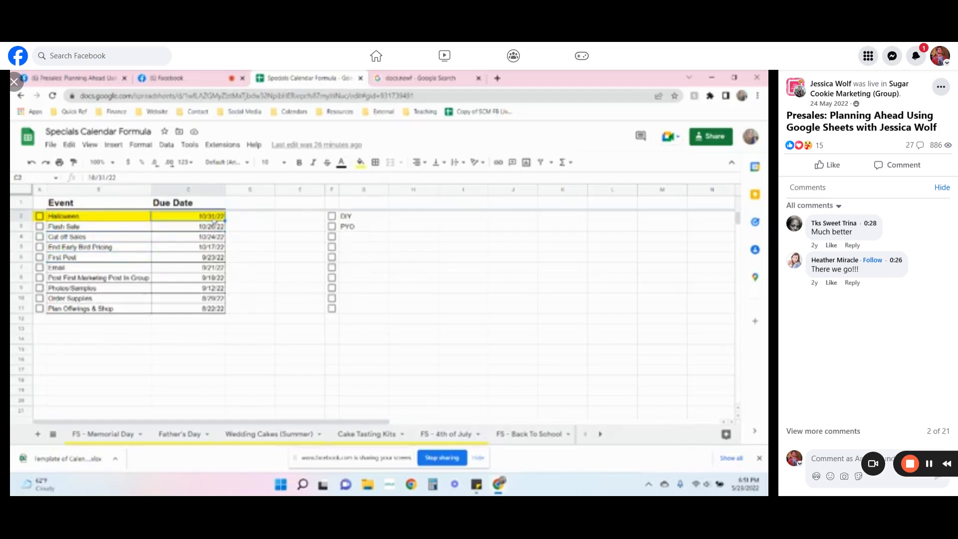
{"action": "type", "text": "8/1/22"}
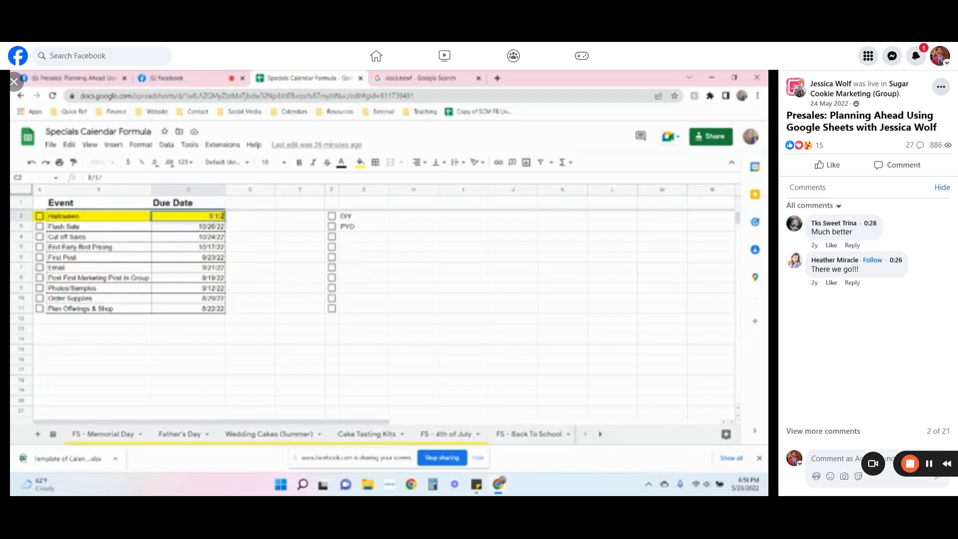
{"action": "key", "text": "Return"}
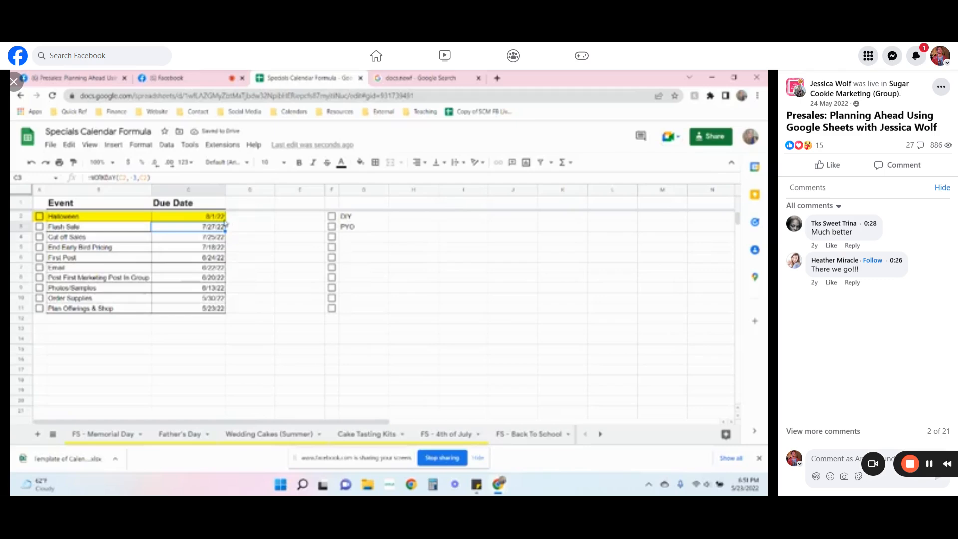
{"action": "key", "text": "ctrl+z"}
{"action": "left_click", "coordinate": [274, 249]}
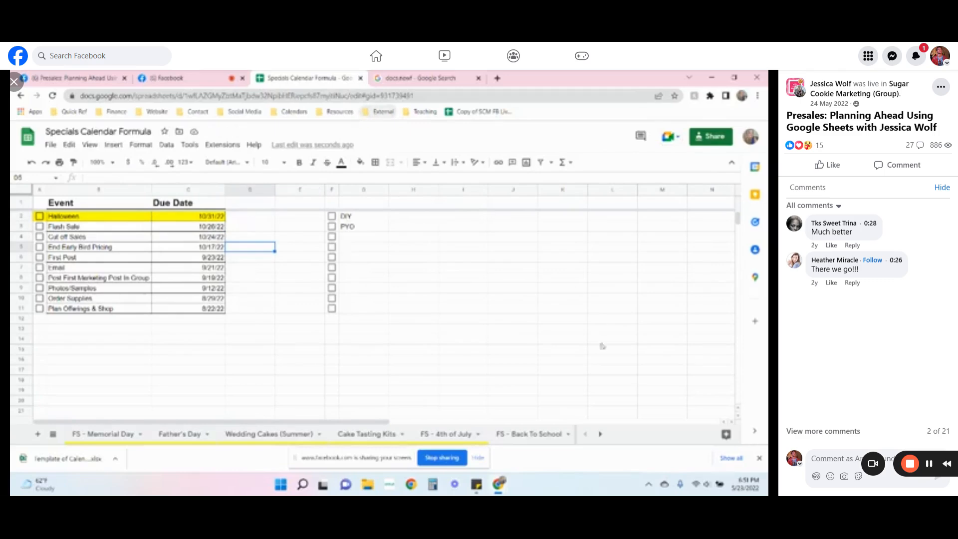
- Hide the screen-sharing notice and review the event names in B2:B11
{"action": "left_click", "coordinate": [480, 458]}
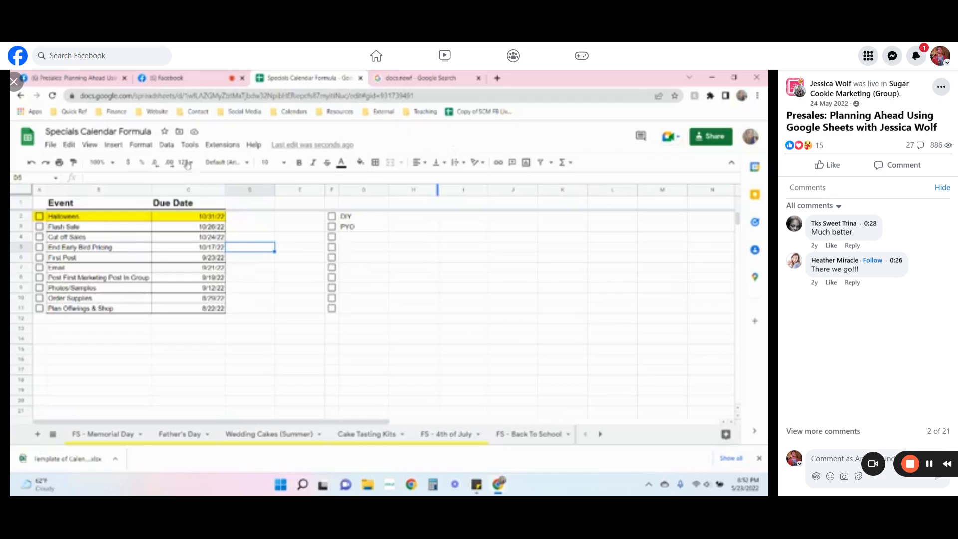
{"action": "left_click_drag", "start_coordinate": [109, 216], "coordinate": [109, 310]}
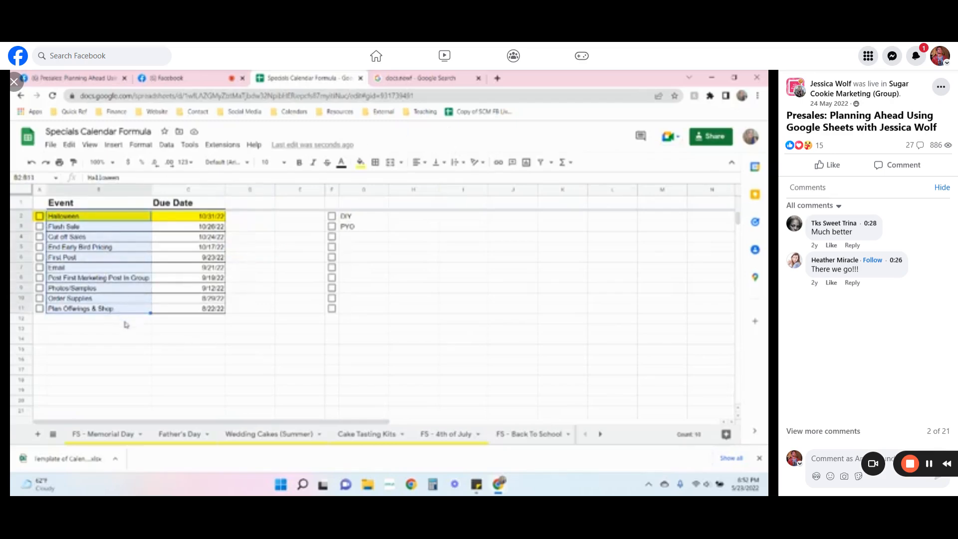
{"action": "left_click", "coordinate": [130, 320]}
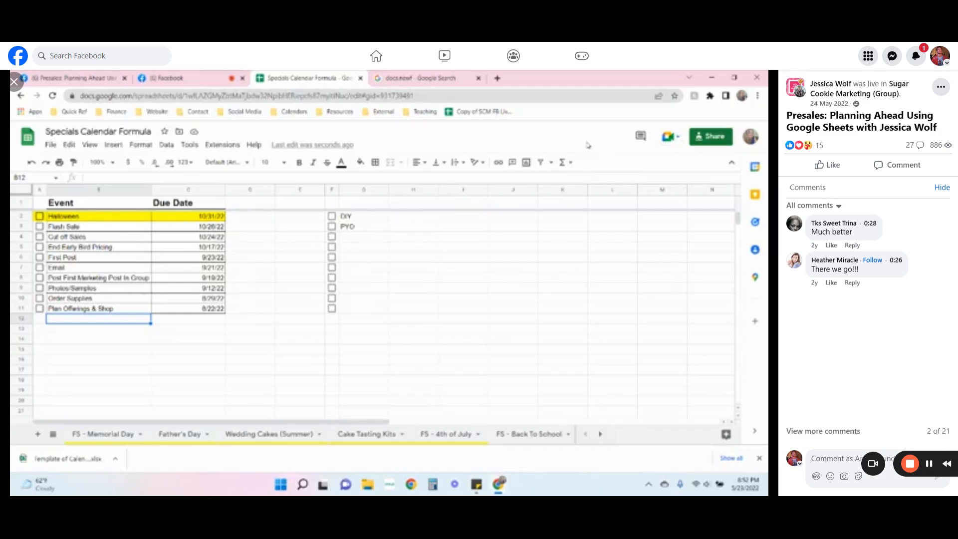
- Create a blank Google Docs document via docs.new in the browser tab showing the Google search results
{"action": "left_click", "coordinate": [443, 80]}
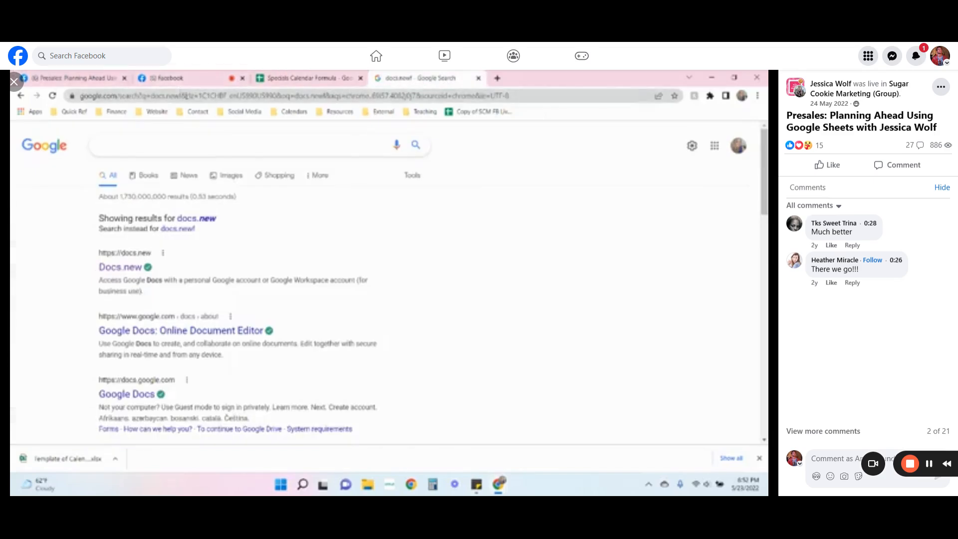
{"action": "left_click", "coordinate": [187, 97]}
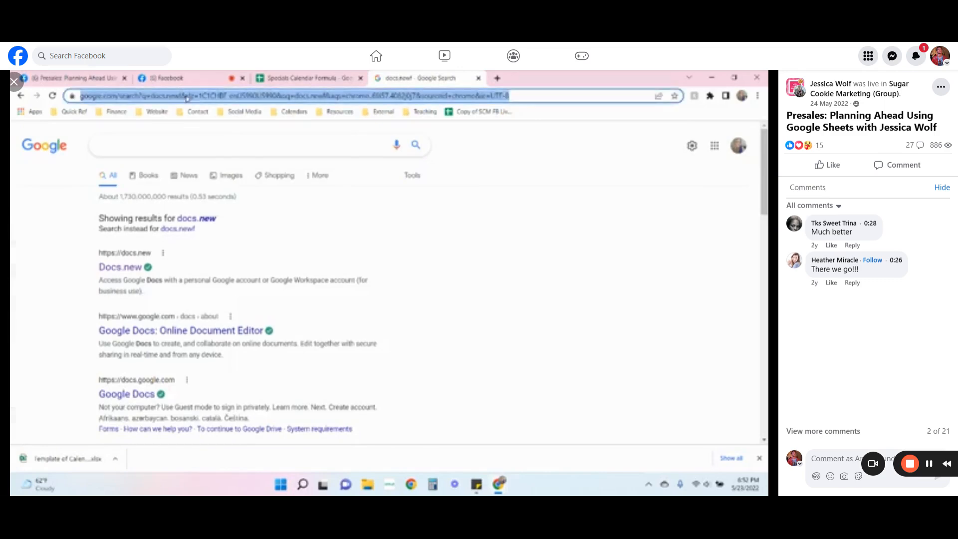
{"action": "type", "text": "docs"}
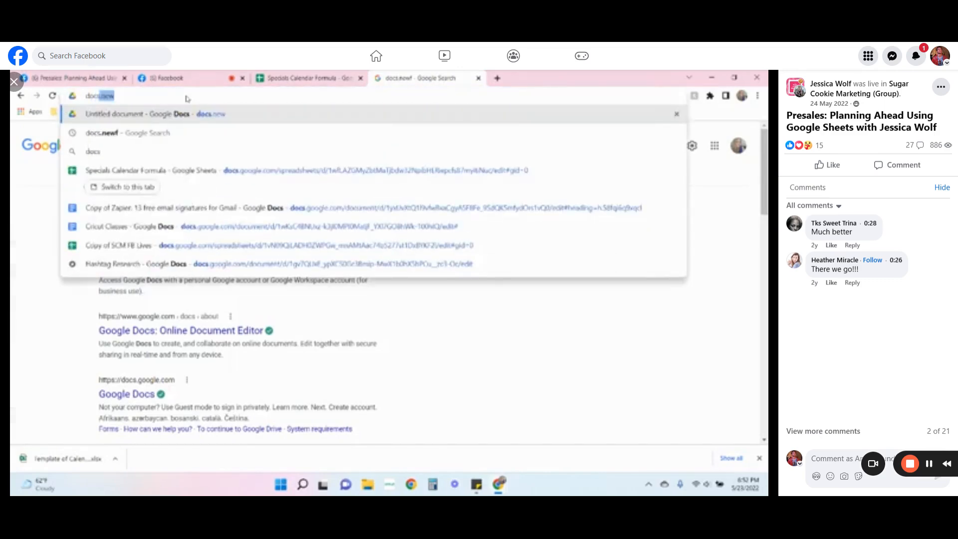
{"action": "type", "text": "."}
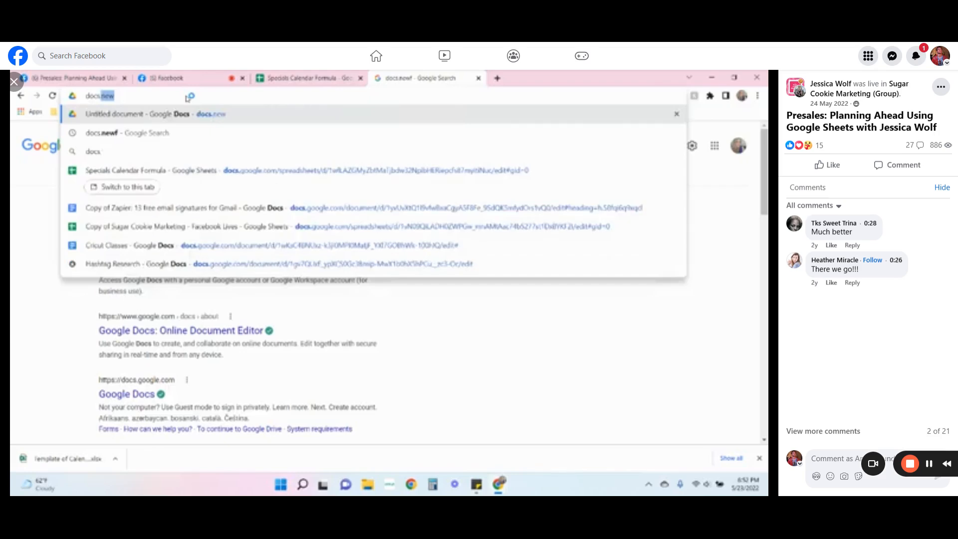
{"action": "type", "text": "new"}
{"action": "key", "text": "Return"}
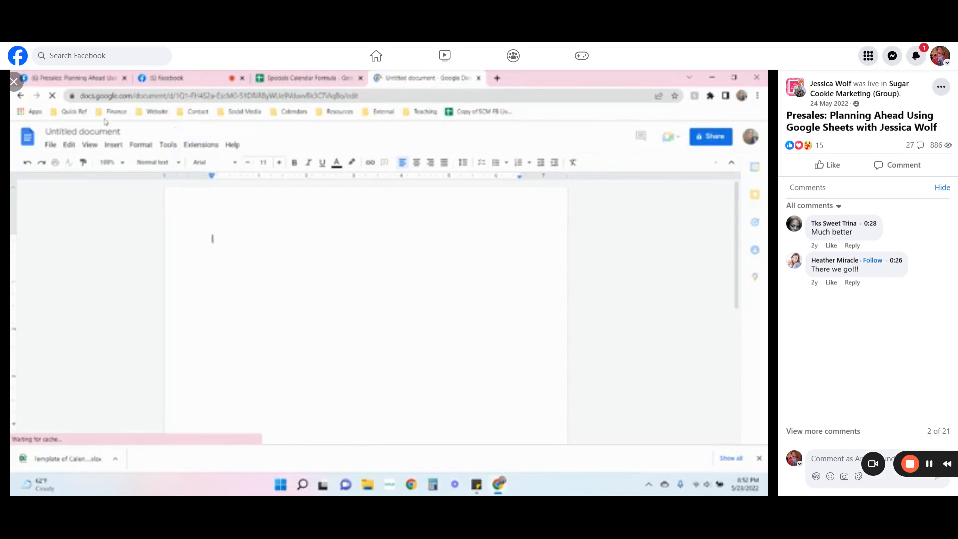
- Create a blank Google Sheets spreadsheet via sheets.new in the same browser tab
{"action": "left_click", "coordinate": [102, 96]}
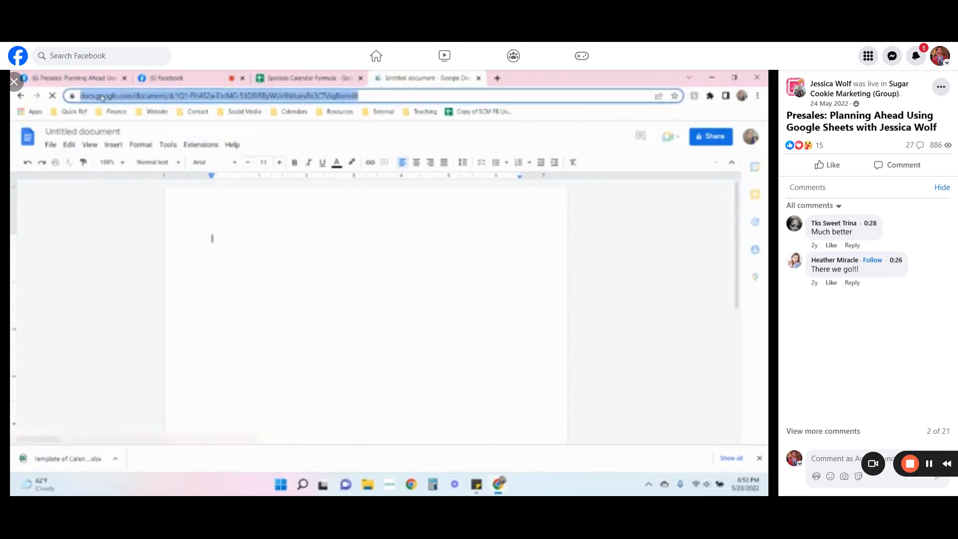
{"action": "type", "text": "sheet"}
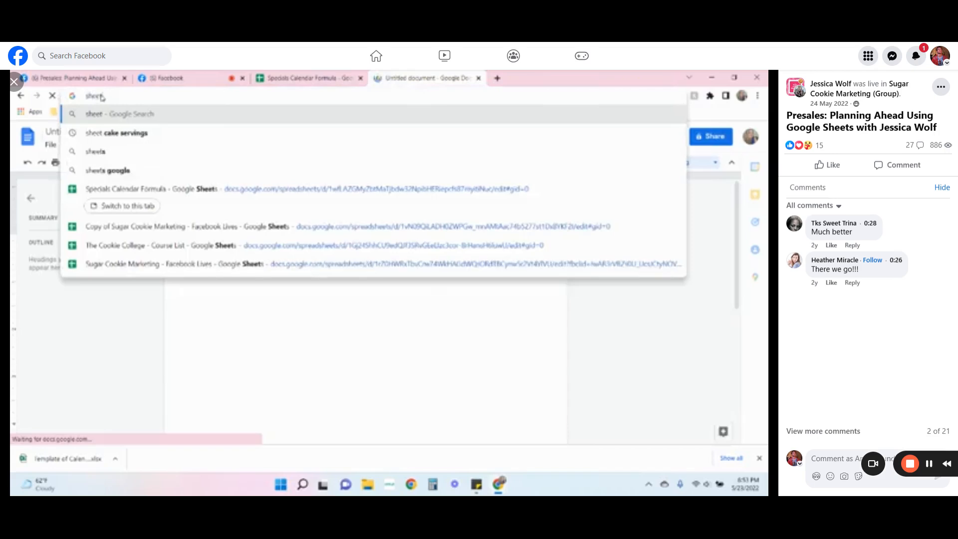
{"action": "type", "text": "s.new"}
{"action": "key", "text": "Return"}
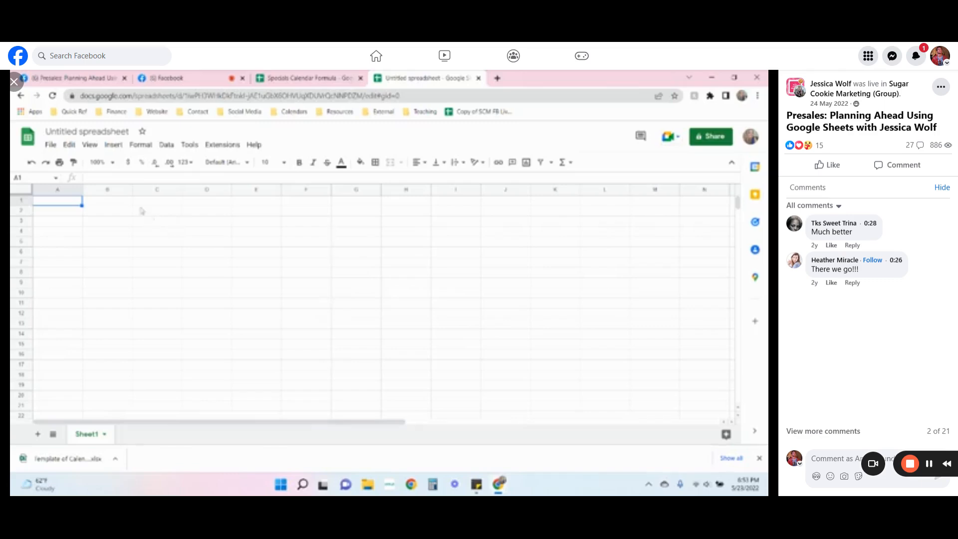
- Name the new spreadsheet Template_Presale Calendar
{"action": "left_click", "coordinate": [115, 131]}
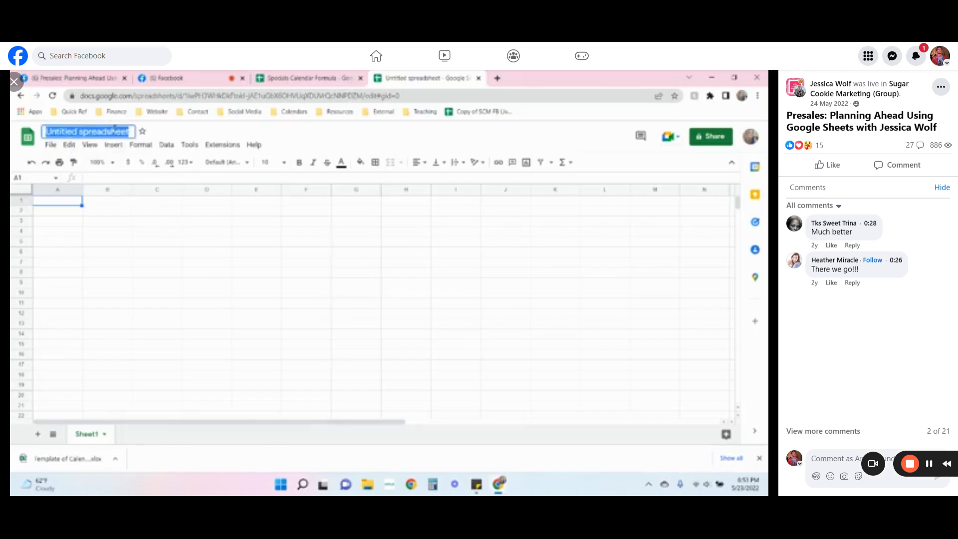
{"action": "type", "text": "Template"}
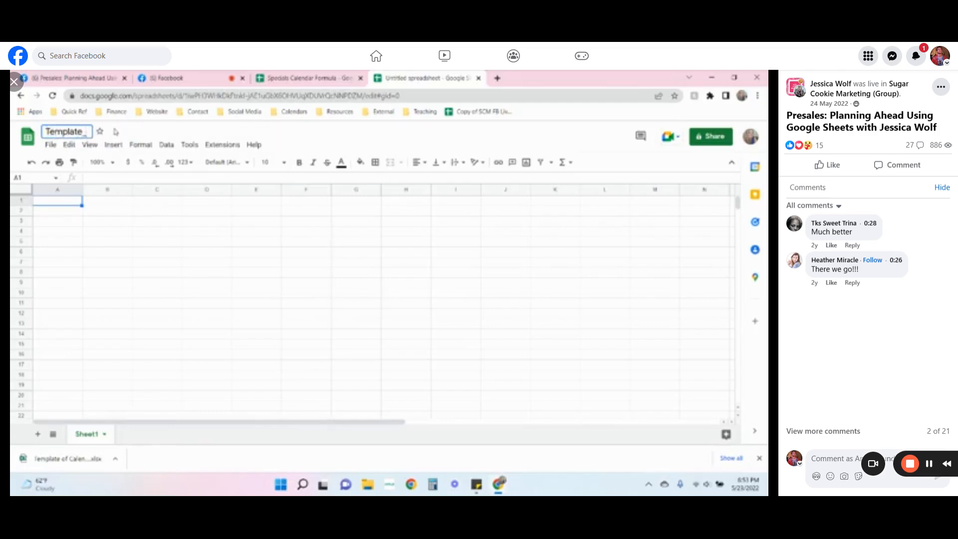
{"action": "type", "text": " Reverse"}
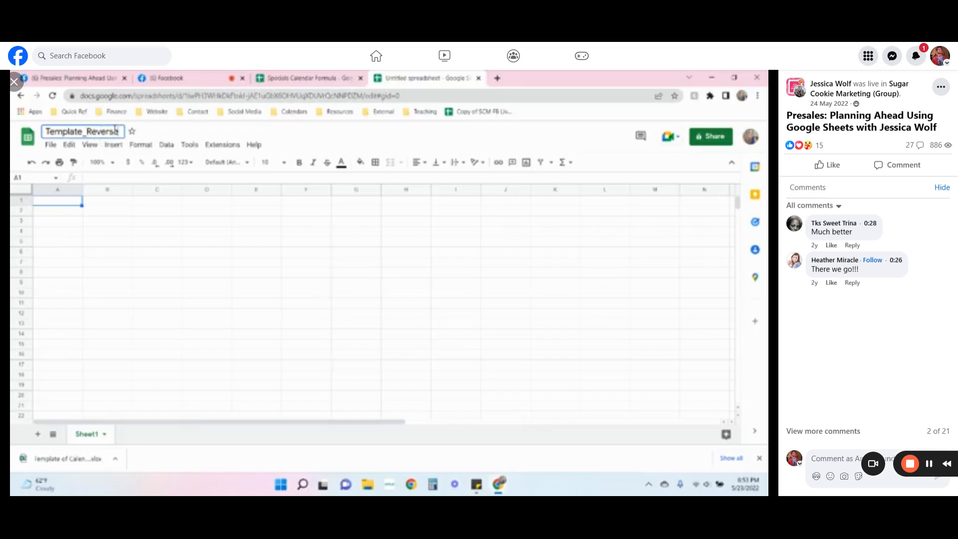
{"action": "key", "text": "BackSpace"}
{"action": "key", "text": "BackSpace"}
{"action": "key", "text": "BackSpace"}
{"action": "key", "text": "BackSpace"}
{"action": "key", "text": "BackSpace"}
{"action": "key", "text": "BackSpace"}
{"action": "key", "text": "BackSpace"}
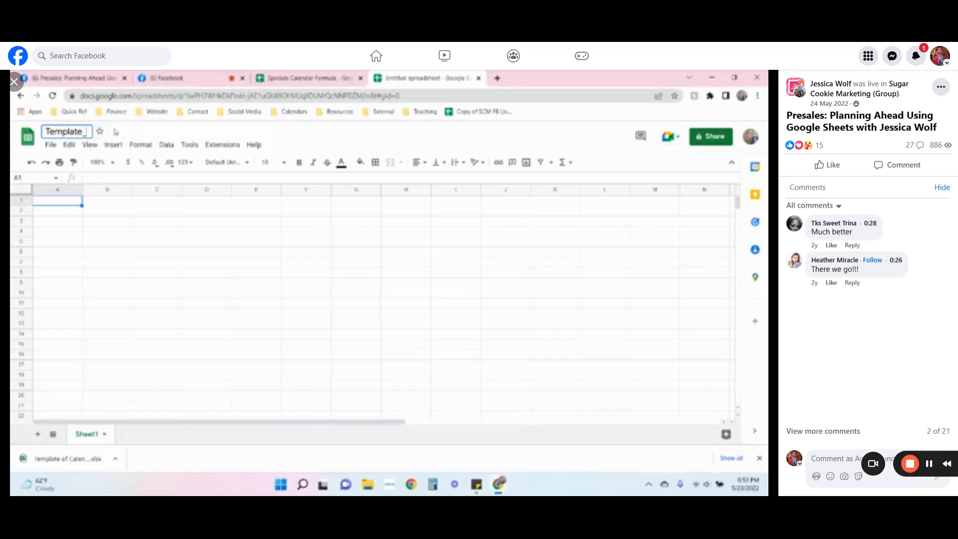
{"action": "type", "text": "Presale Calendar"}
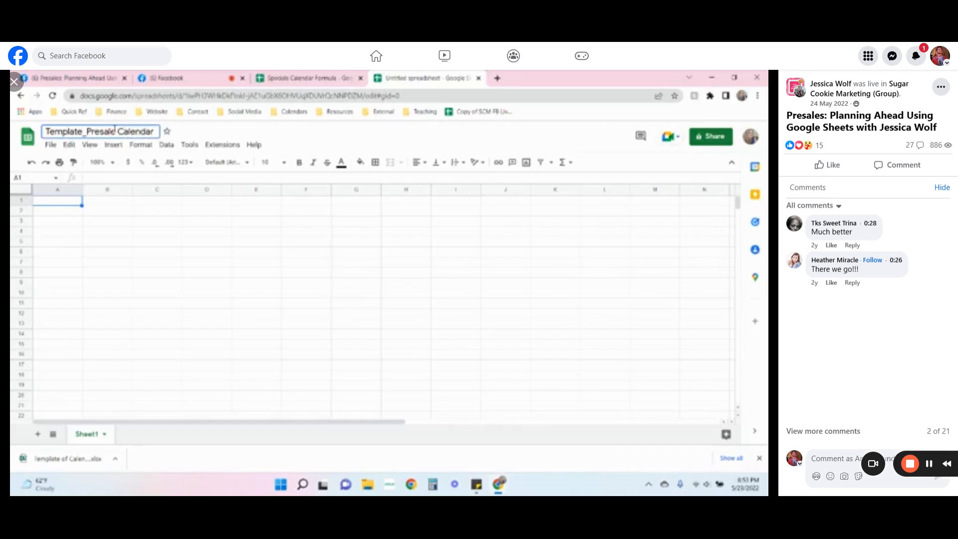
{"action": "left_click", "coordinate": [141, 265]}
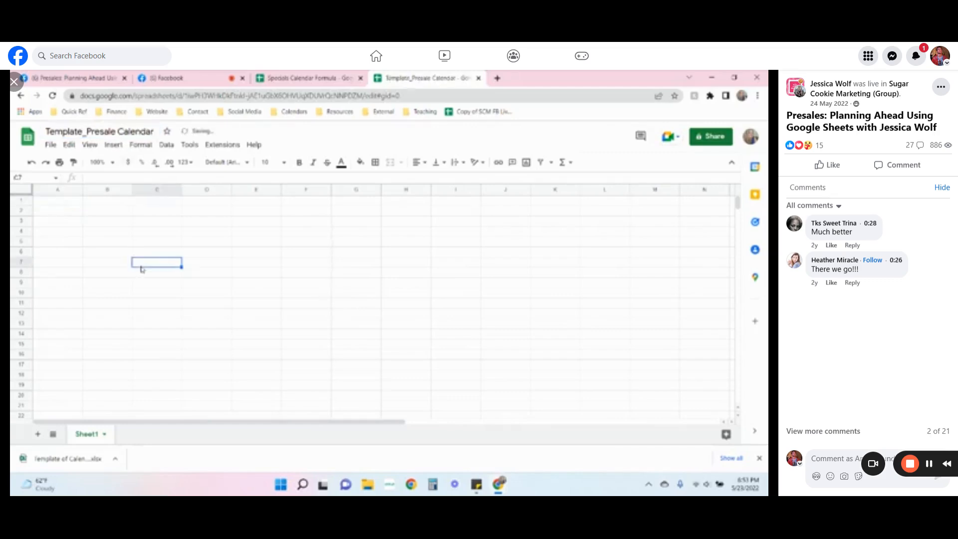
- Rename the sheet Sheet1 as Halloween
{"action": "left_click", "coordinate": [85, 218]}
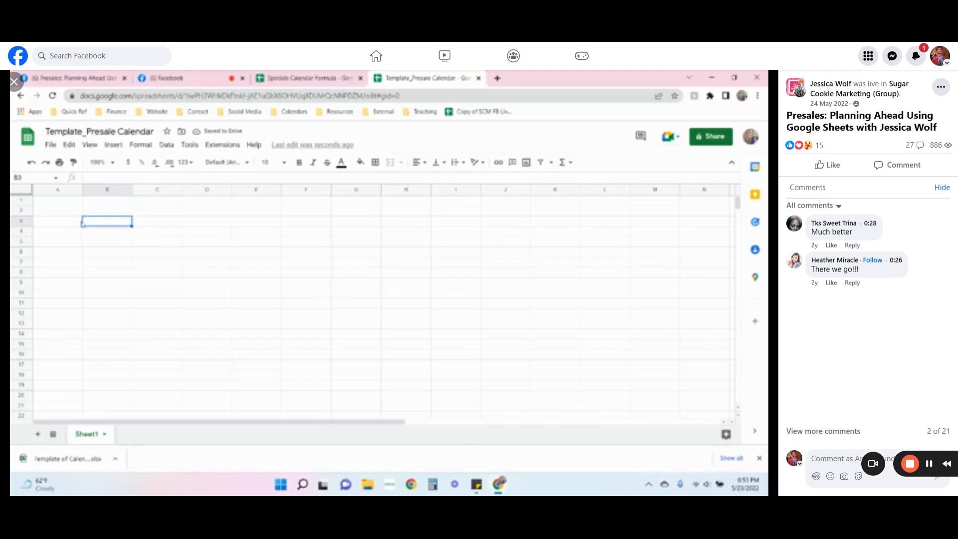
{"action": "left_click", "coordinate": [104, 438]}
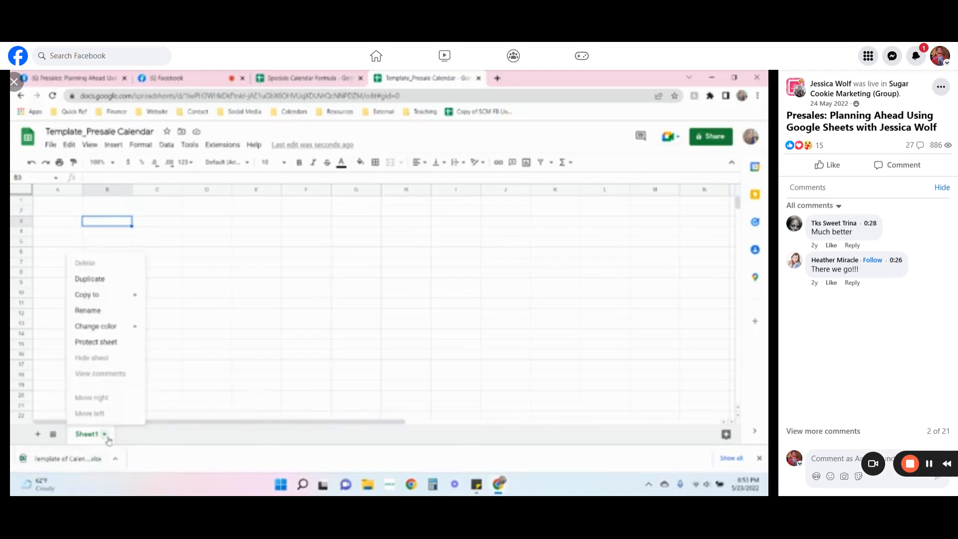
{"action": "left_click", "coordinate": [120, 311]}
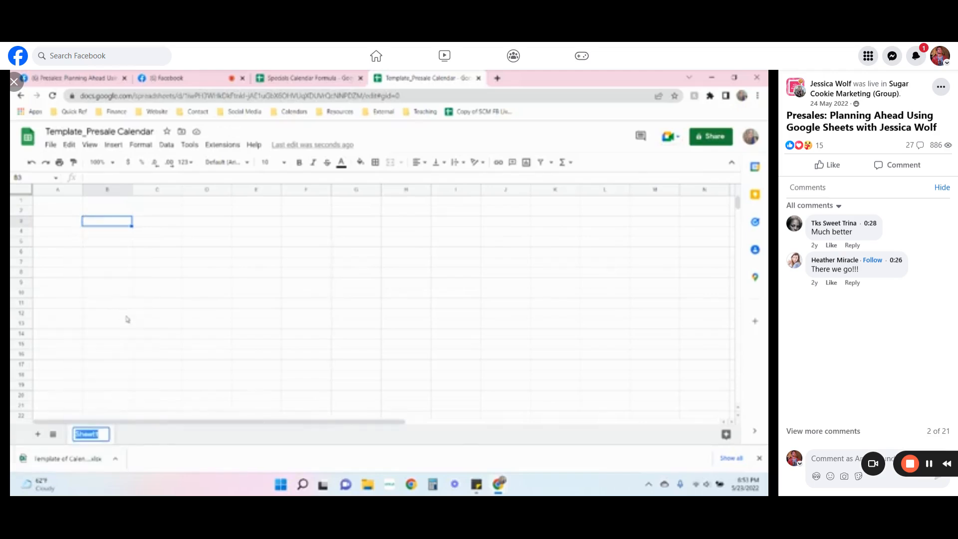
{"action": "type", "text": "Halloween"}
{"action": "left_click", "coordinate": [88, 335]}
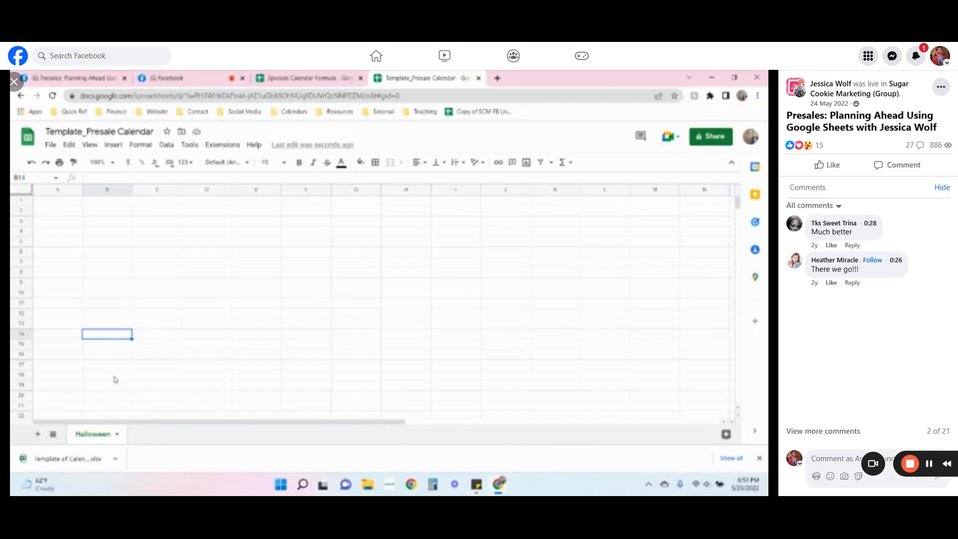
- Enter Halloween as the heading in cell A1
{"action": "left_click", "coordinate": [103, 213]}
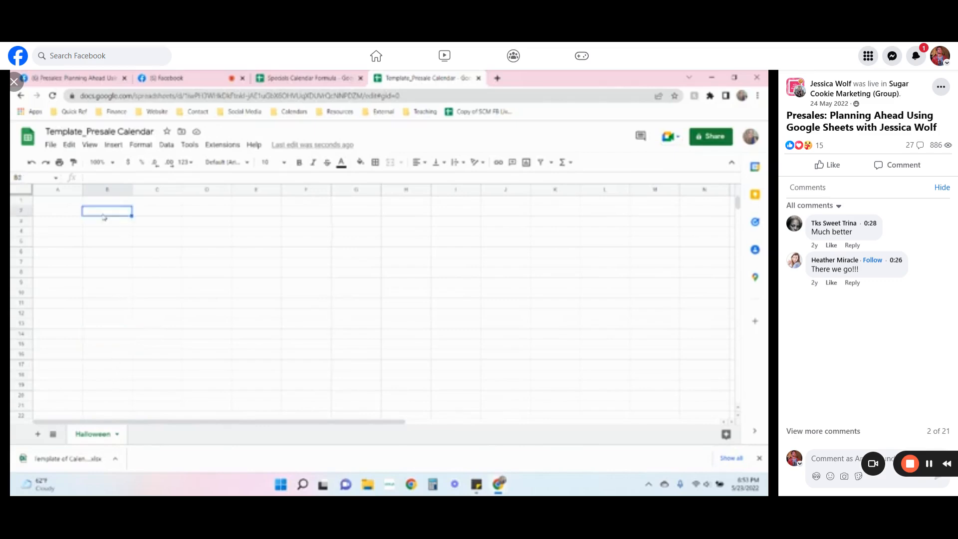
{"action": "left_click", "coordinate": [65, 204]}
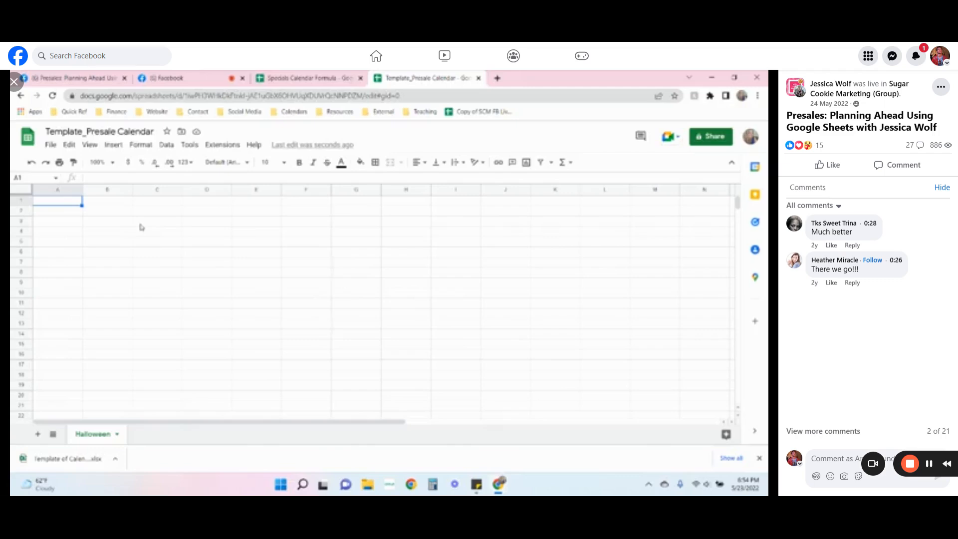
{"action": "type", "text": "Halloween"}
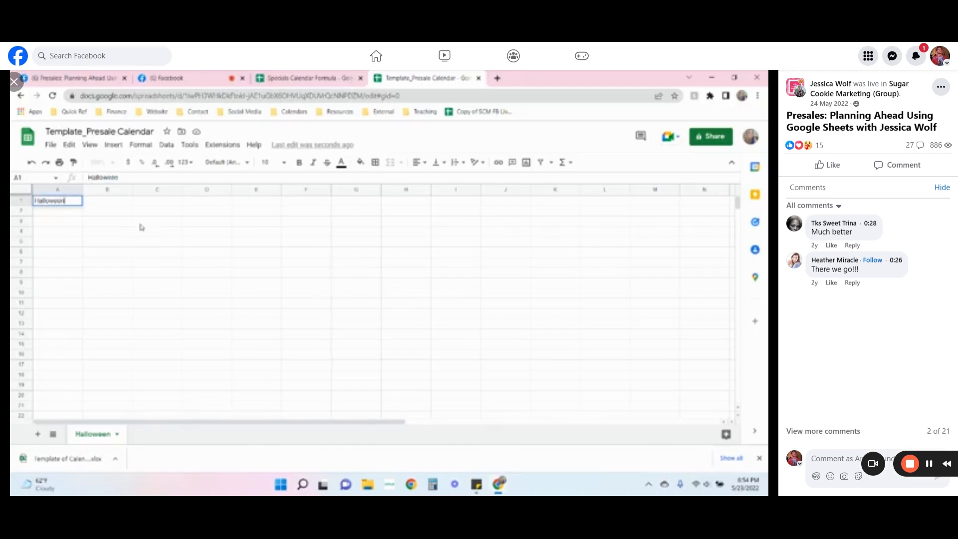
{"action": "key", "text": "Return"}
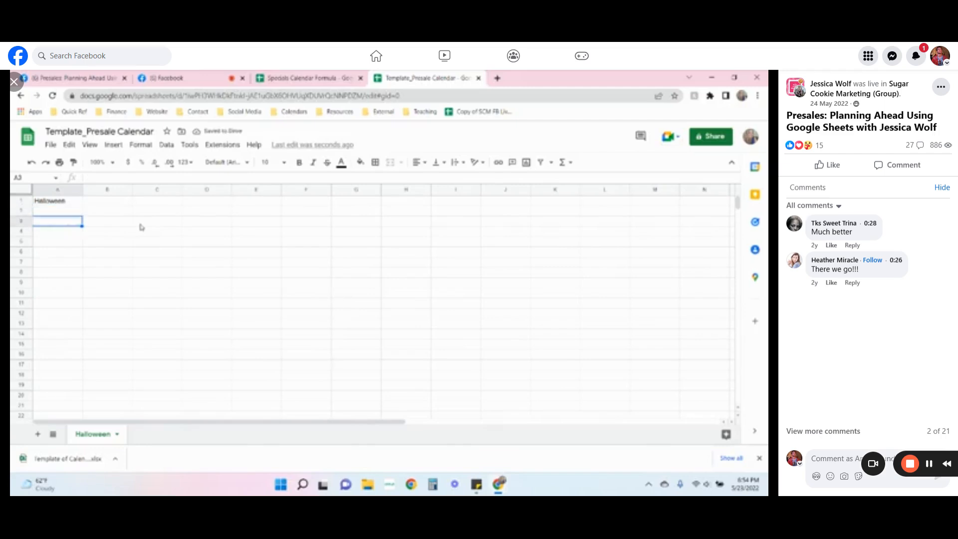
- Check the Specials Calendar Formula spreadsheet for reference and fill the new spreadsheet's entire row 1 with bright green
{"action": "left_click", "coordinate": [285, 77]}
{"action": "left_click", "coordinate": [409, 76]}
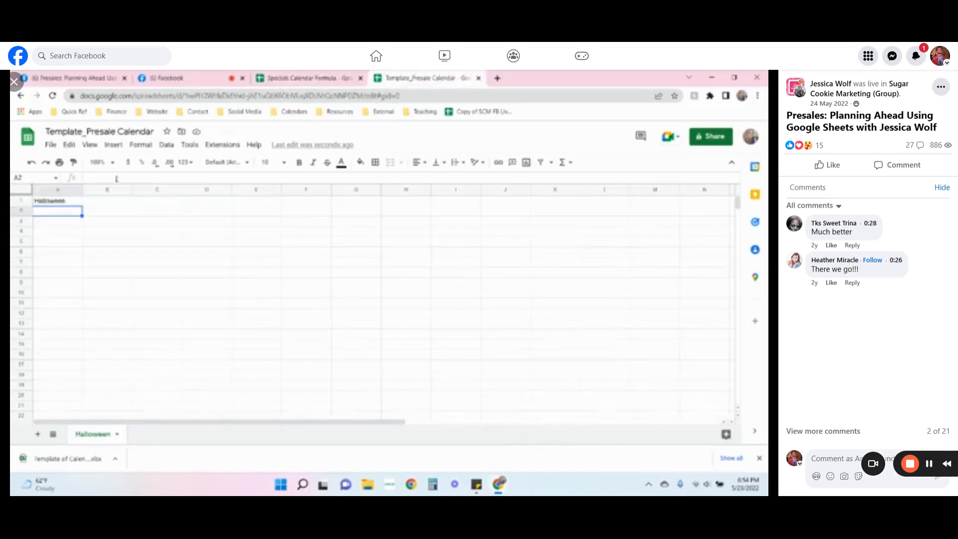
{"action": "left_click", "coordinate": [22, 200]}
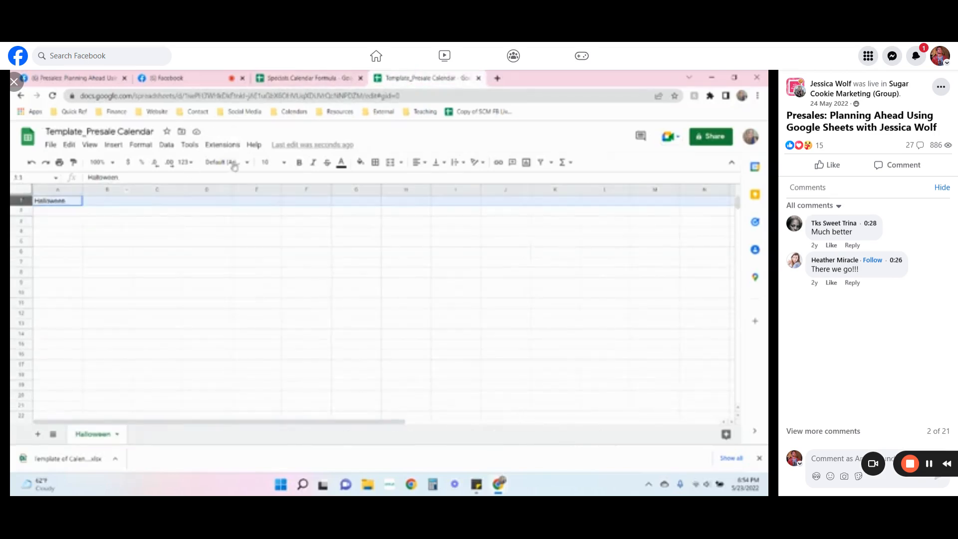
{"action": "left_click", "coordinate": [360, 162]}
{"action": "left_click", "coordinate": [407, 257]}
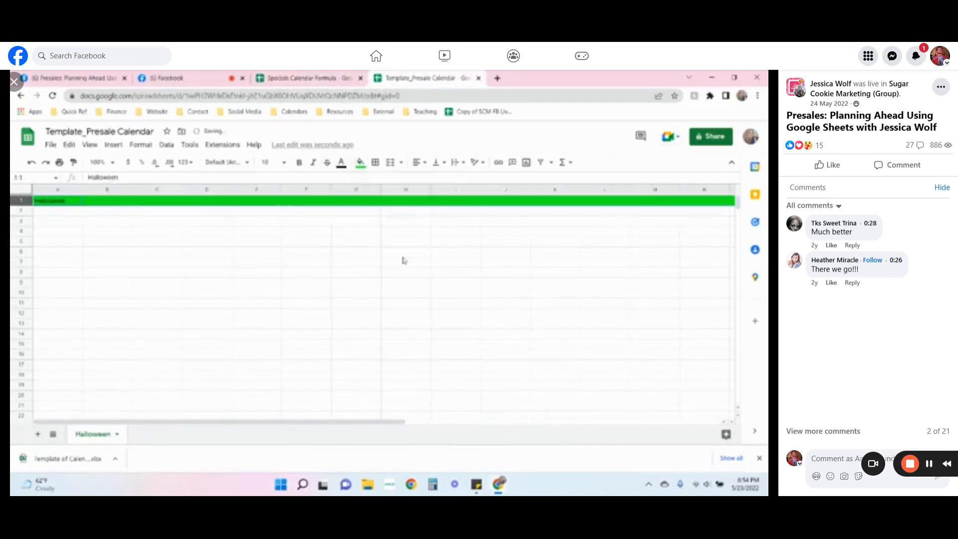
- Change the fill colour of the entire row 1 to white
{"action": "left_click", "coordinate": [69, 211]}
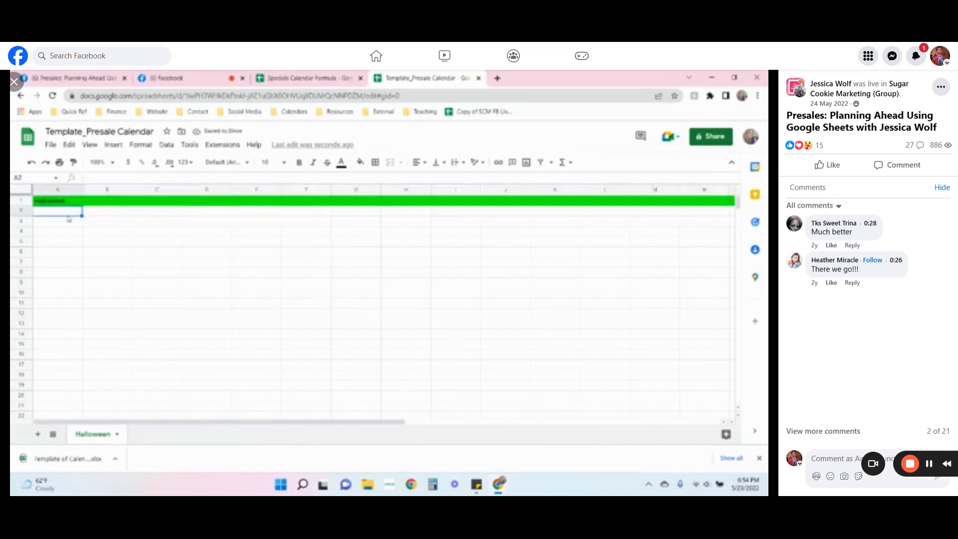
{"action": "left_click", "coordinate": [21, 200]}
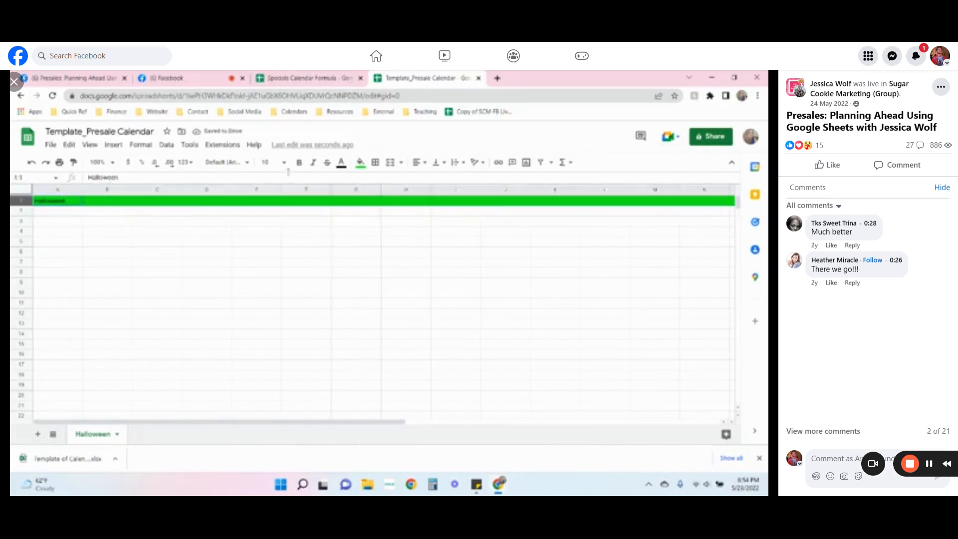
{"action": "left_click", "coordinate": [361, 162]}
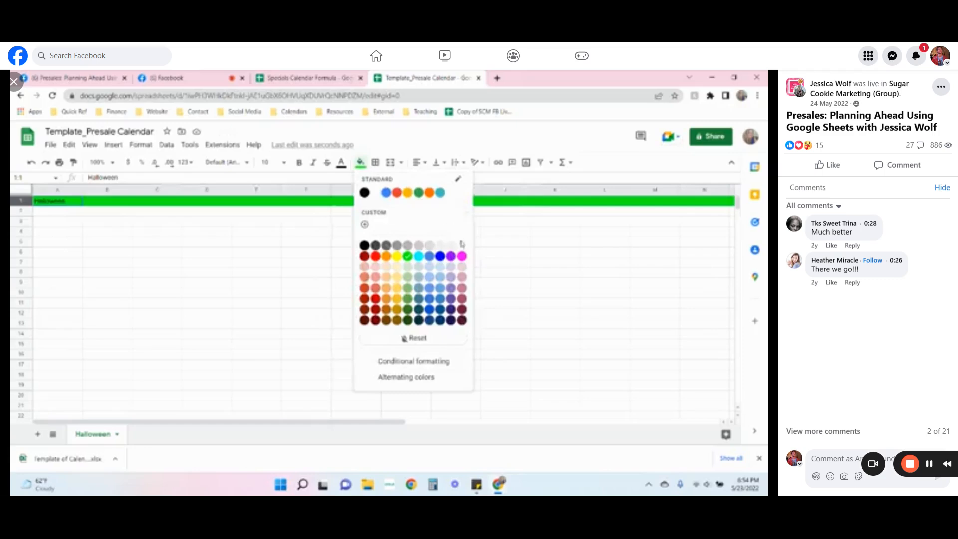
{"action": "left_click", "coordinate": [463, 248]}
{"action": "left_click", "coordinate": [158, 221]}
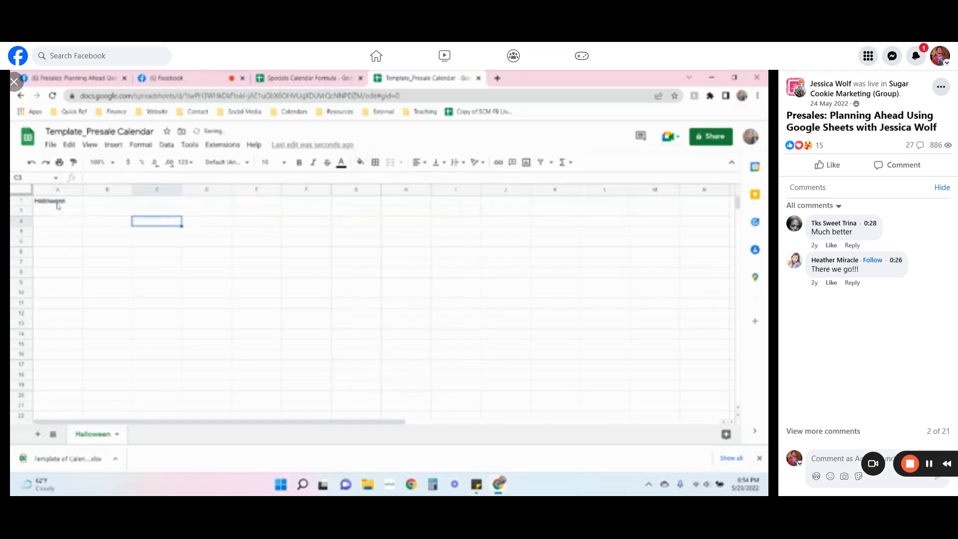
- Fill the heading cells A1:B1 with orange
{"action": "left_click_drag", "start_coordinate": [60, 202], "coordinate": [128, 207]}
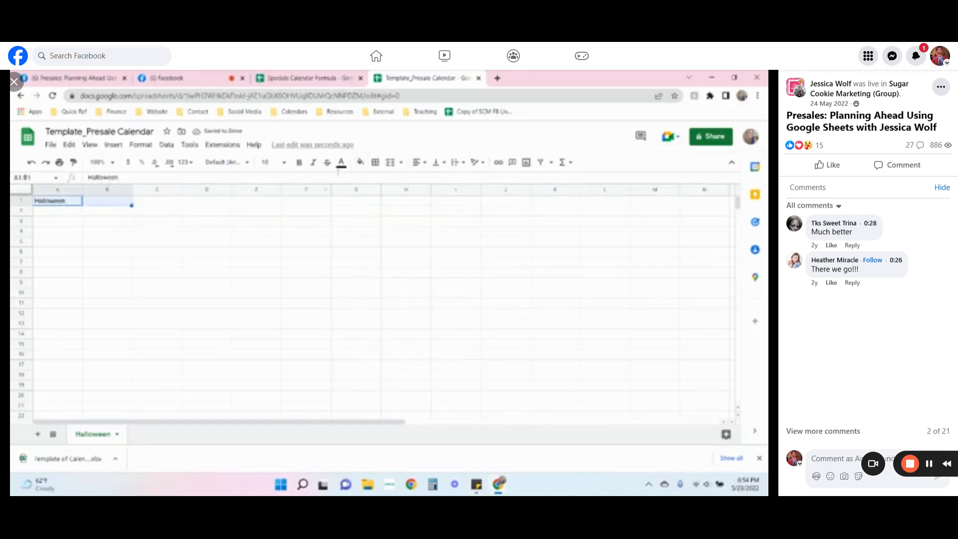
{"action": "left_click", "coordinate": [360, 162]}
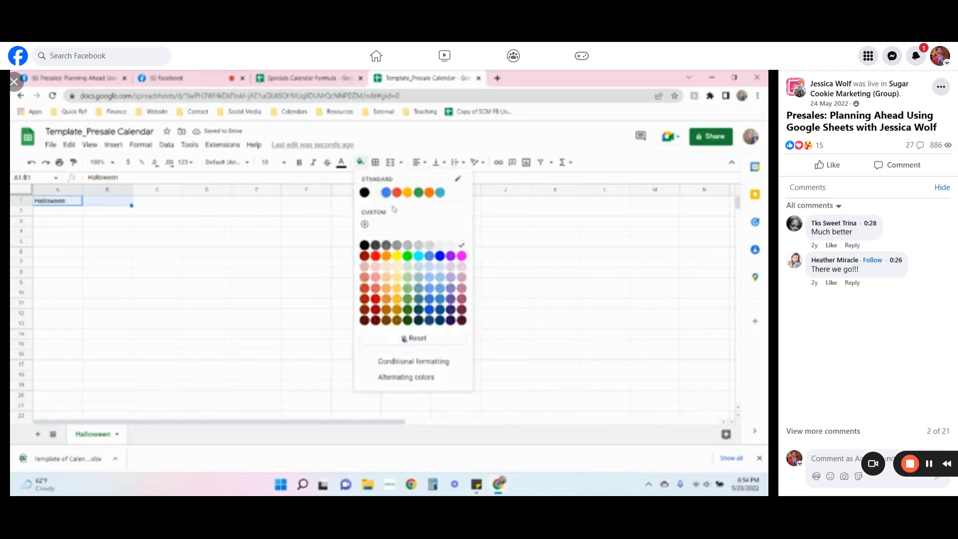
{"action": "left_click", "coordinate": [387, 259]}
{"action": "left_click", "coordinate": [47, 231]}
{"action": "left_click", "coordinate": [48, 211]}
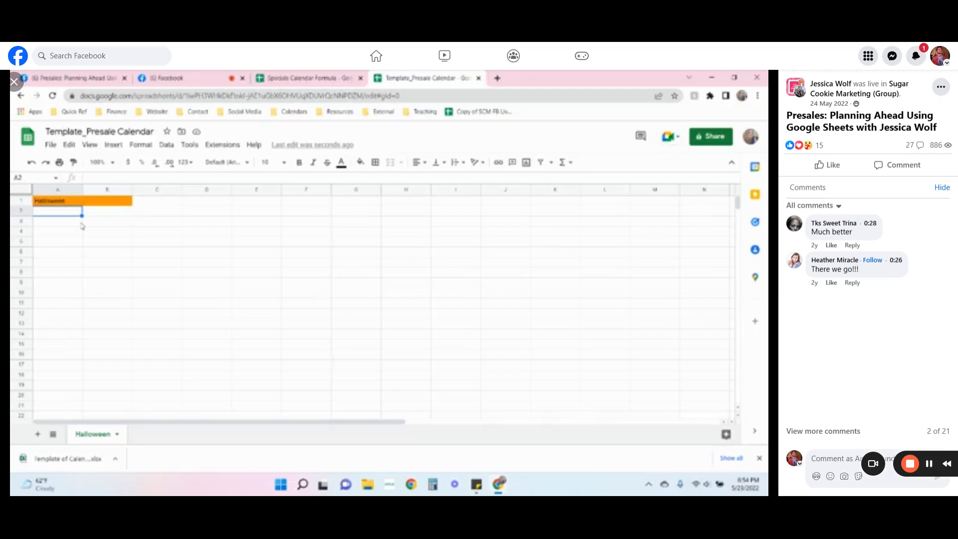
{"action": "left_click", "coordinate": [75, 202]}
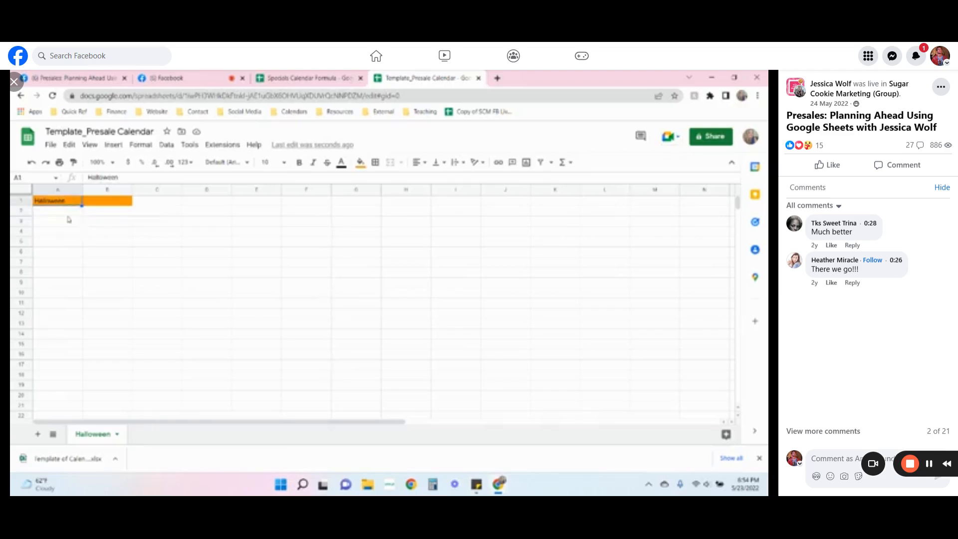
{"action": "left_click", "coordinate": [67, 216]}
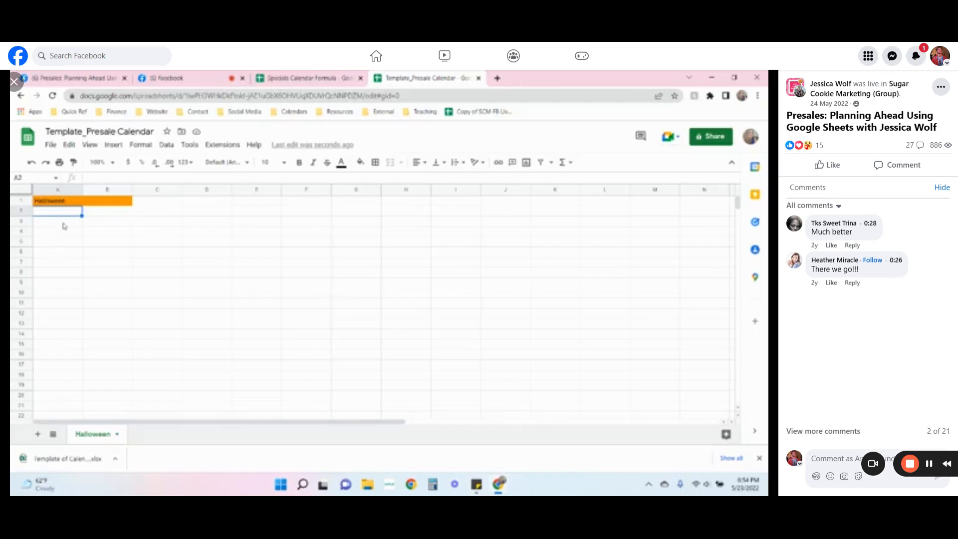
{"action": "left_click", "coordinate": [63, 225]}
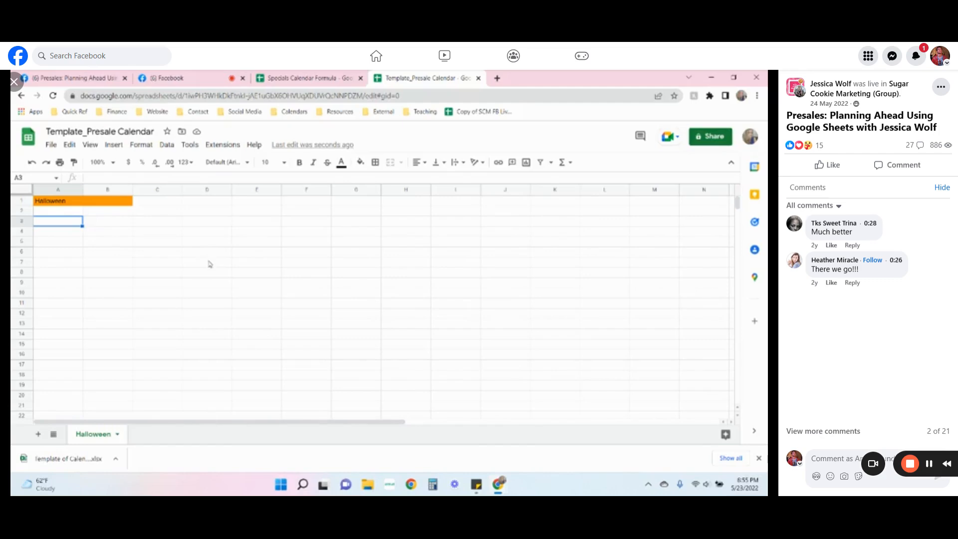
{"action": "left_click", "coordinate": [68, 214]}
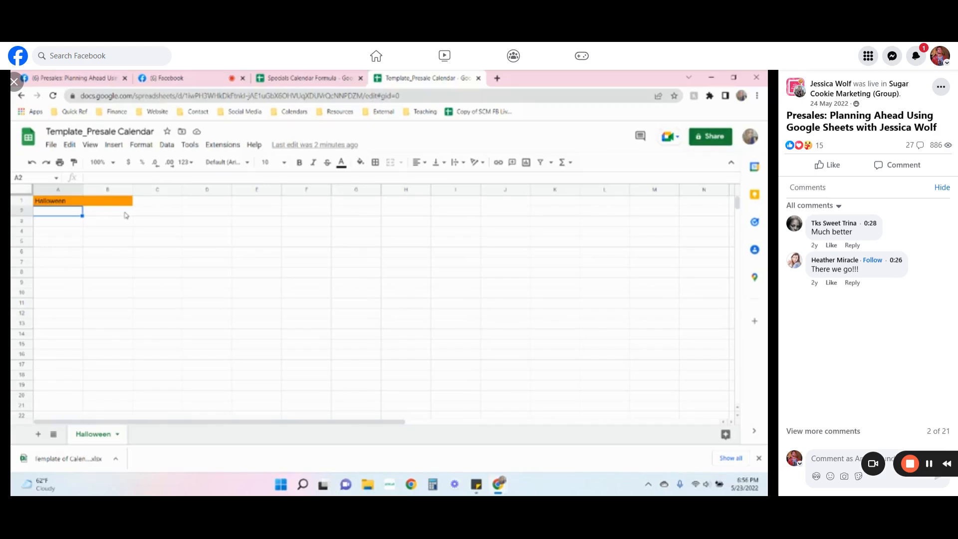
- Switch to the Specials Calendar Formula spreadsheet and examine the events and due dates on the Wedding Cakes (Winter) sheet
{"action": "left_click", "coordinate": [313, 79]}
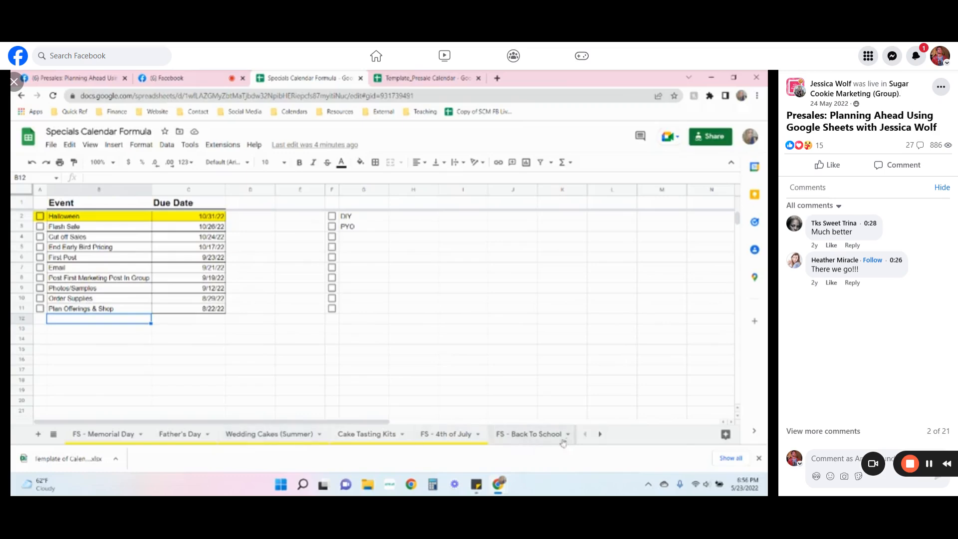
{"action": "left_click", "coordinate": [600, 434]}
{"action": "left_click", "coordinate": [600, 434]}
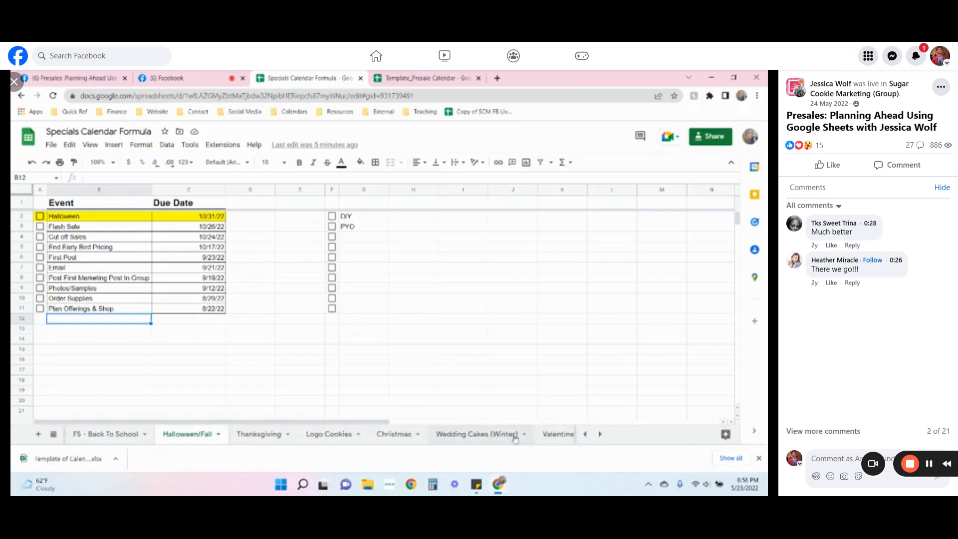
{"action": "left_click", "coordinate": [514, 434]}
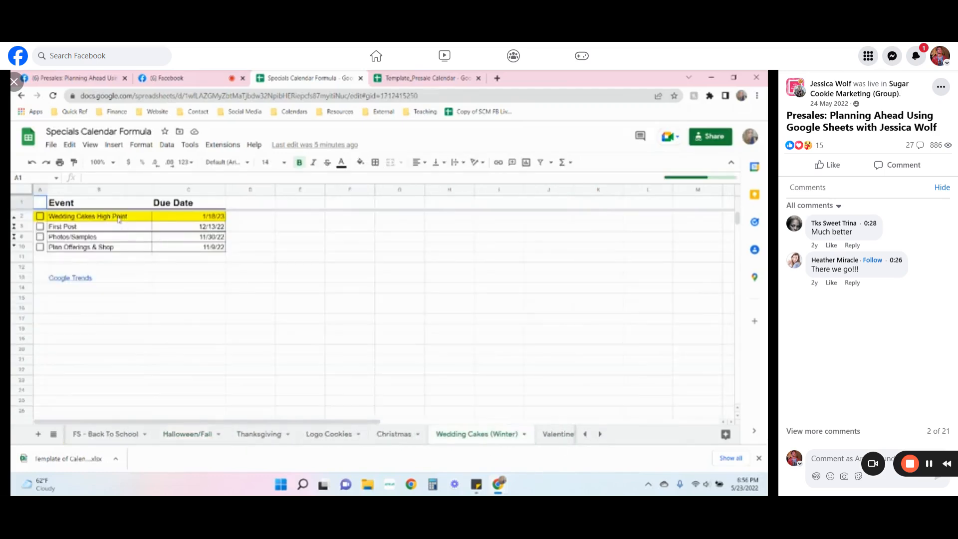
{"action": "left_click_drag", "start_coordinate": [120, 218], "coordinate": [174, 247]}
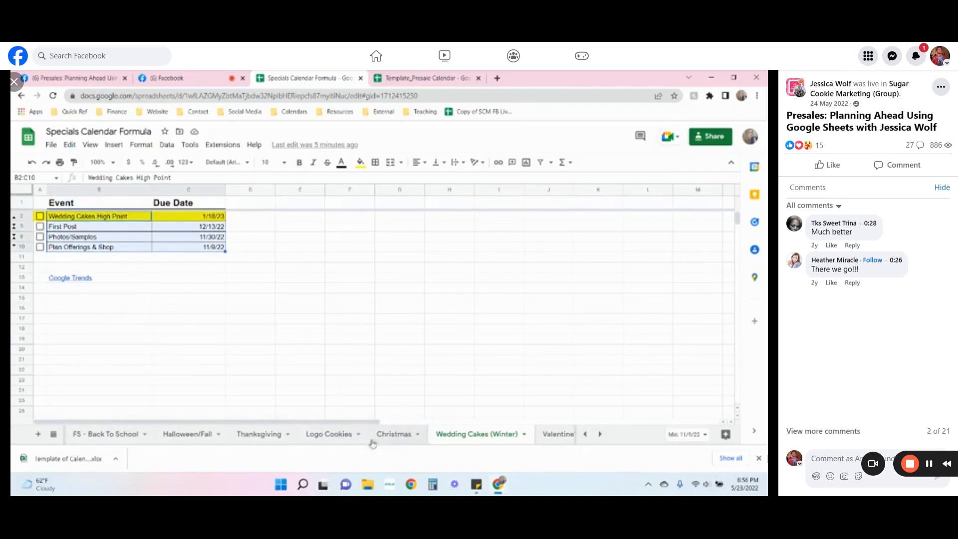
- Examine the Wedding Cakes (Summer) sheet's high point and content schedule entries
{"action": "left_click", "coordinate": [584, 434]}
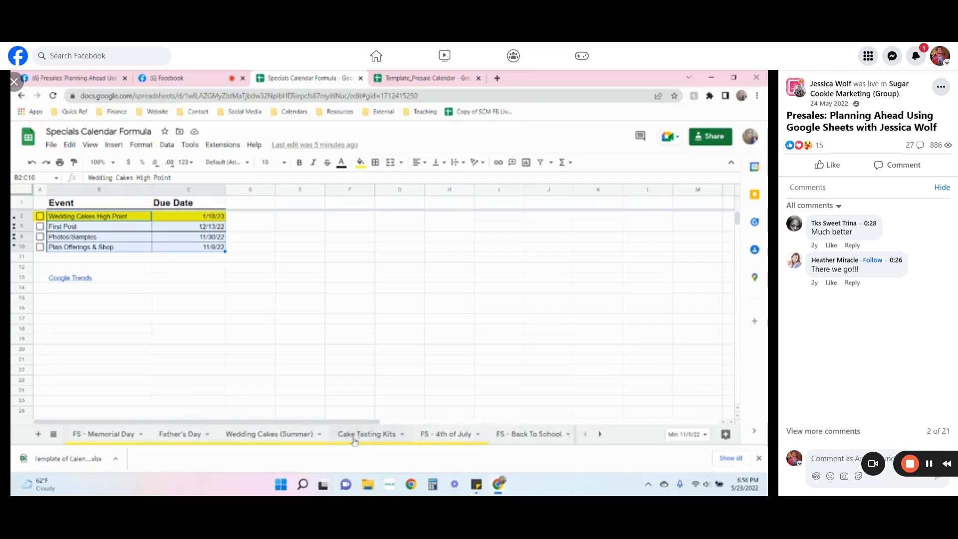
{"action": "left_click", "coordinate": [270, 433]}
{"action": "left_click", "coordinate": [397, 79]}
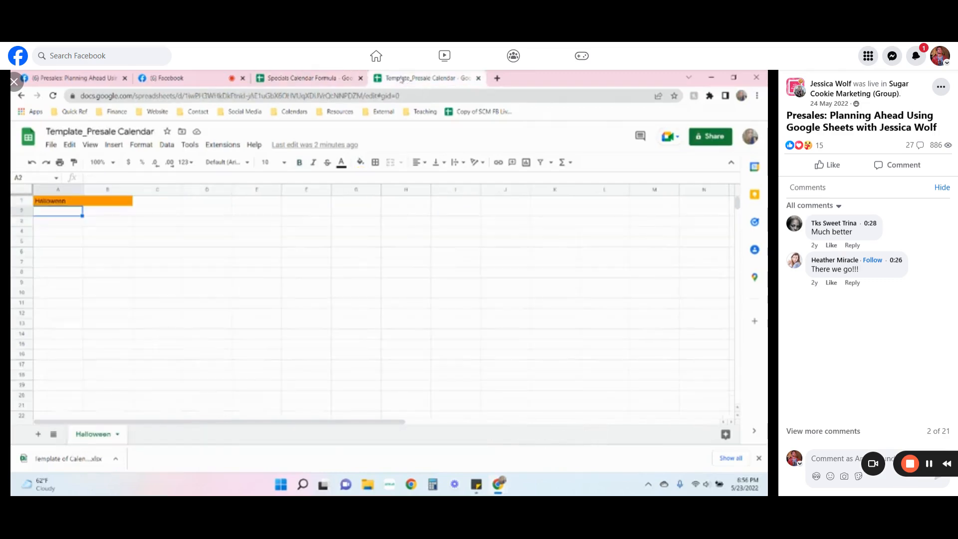
{"action": "left_click", "coordinate": [339, 80]}
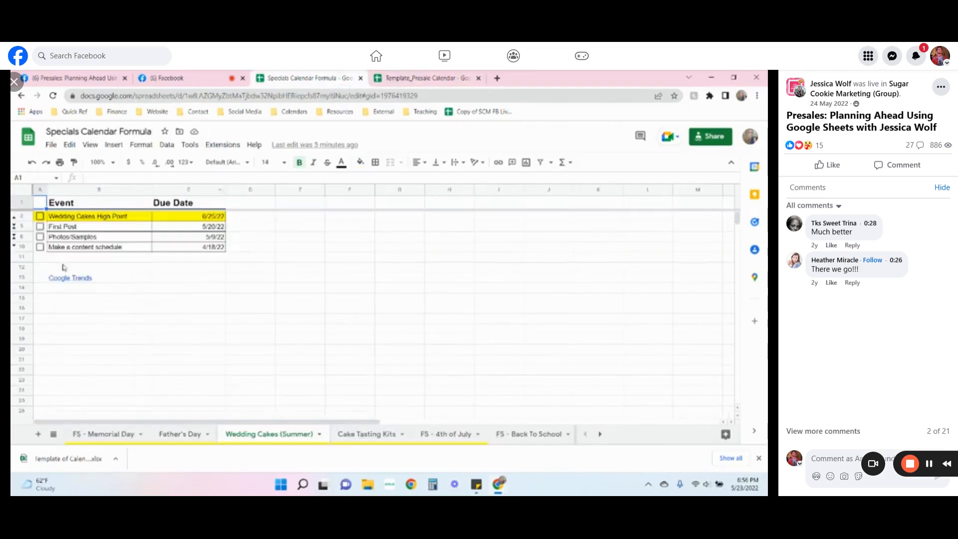
{"action": "left_click", "coordinate": [69, 250]}
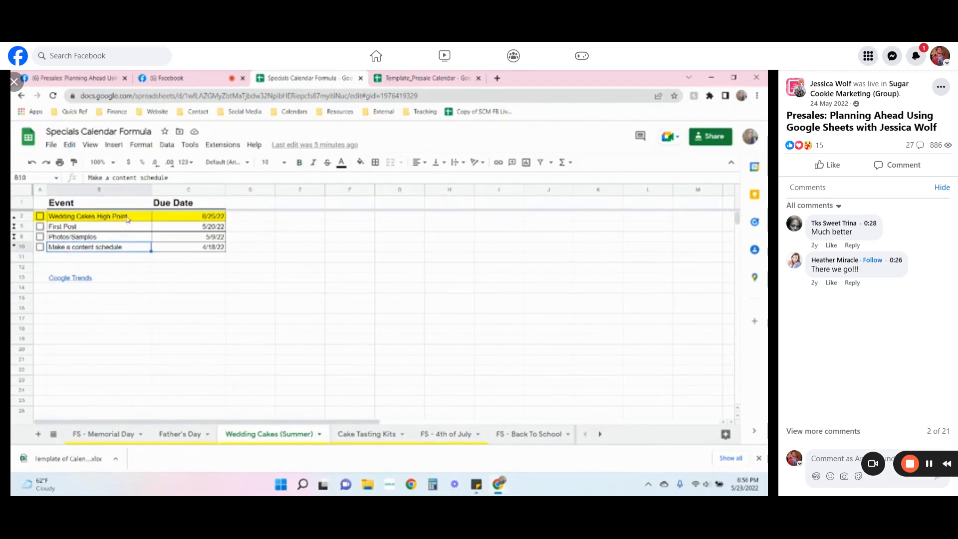
{"action": "left_click", "coordinate": [90, 218]}
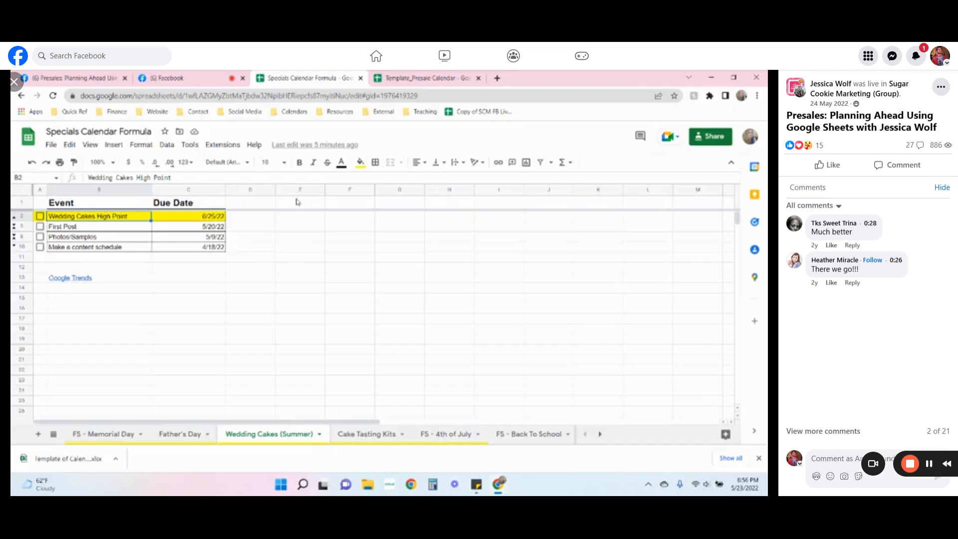
- Return to the Template_Presale Calendar spreadsheet and enter the date 10/31/22 in cell B1 beside the Halloween heading
{"action": "left_click", "coordinate": [433, 79]}
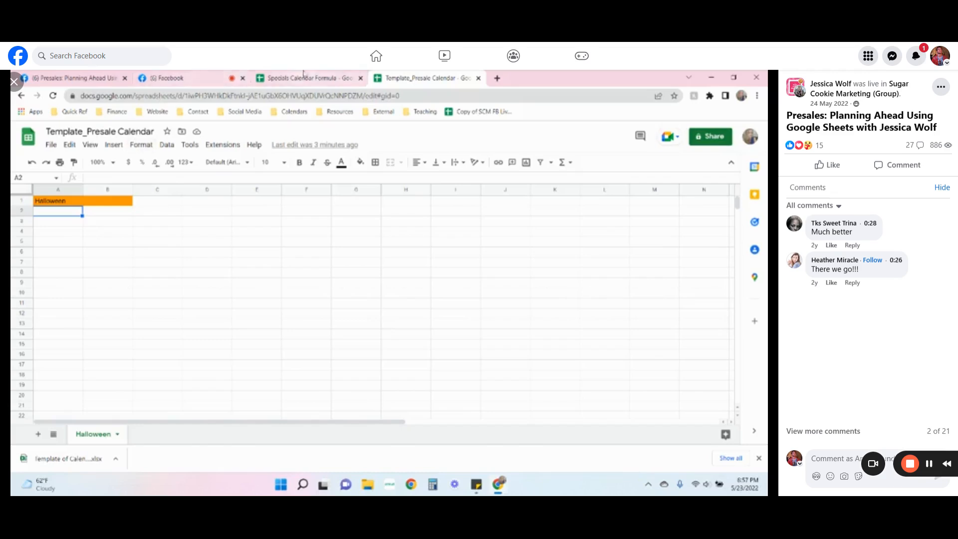
{"action": "left_click", "coordinate": [75, 222]}
{"action": "left_click", "coordinate": [74, 216]}
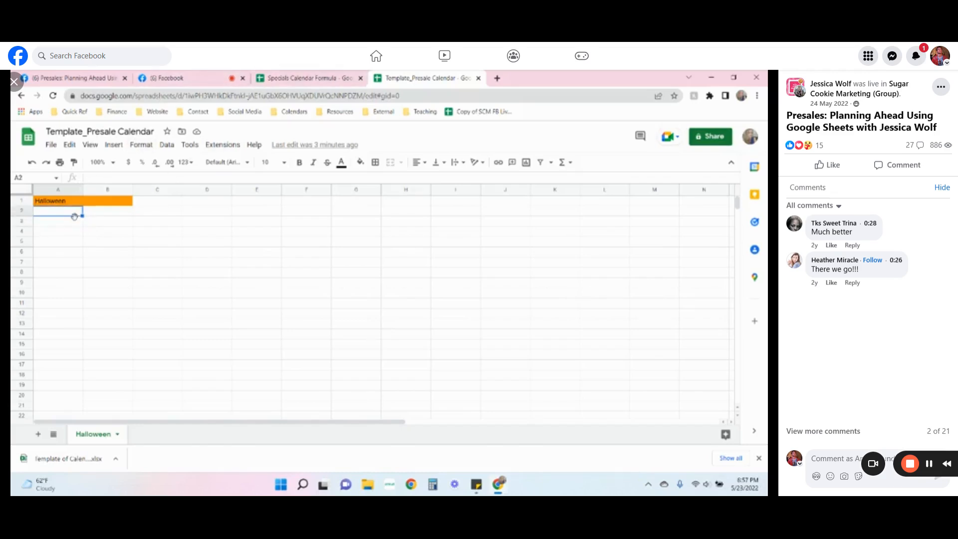
{"action": "left_click", "coordinate": [111, 204]}
{"action": "type", "text": "10/31/22"}
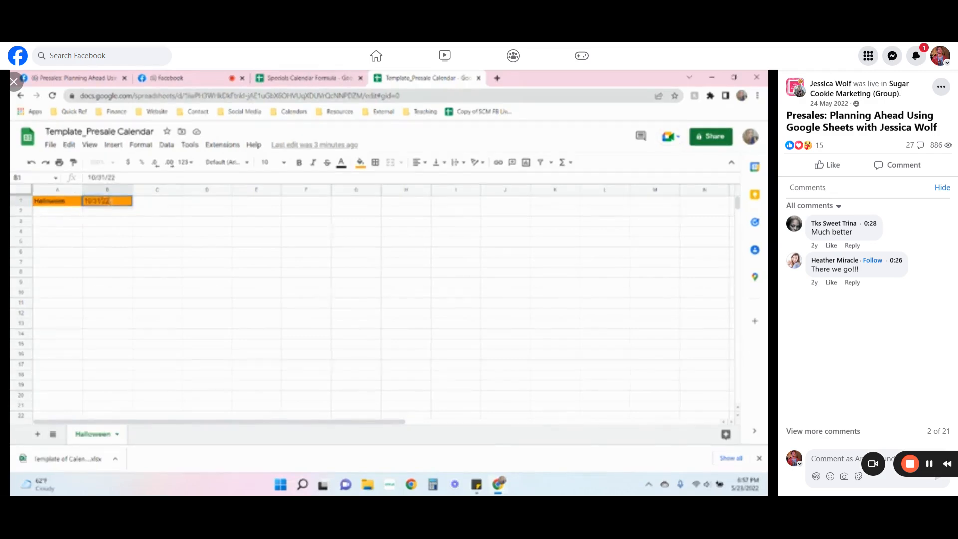
{"action": "key", "text": "Return"}
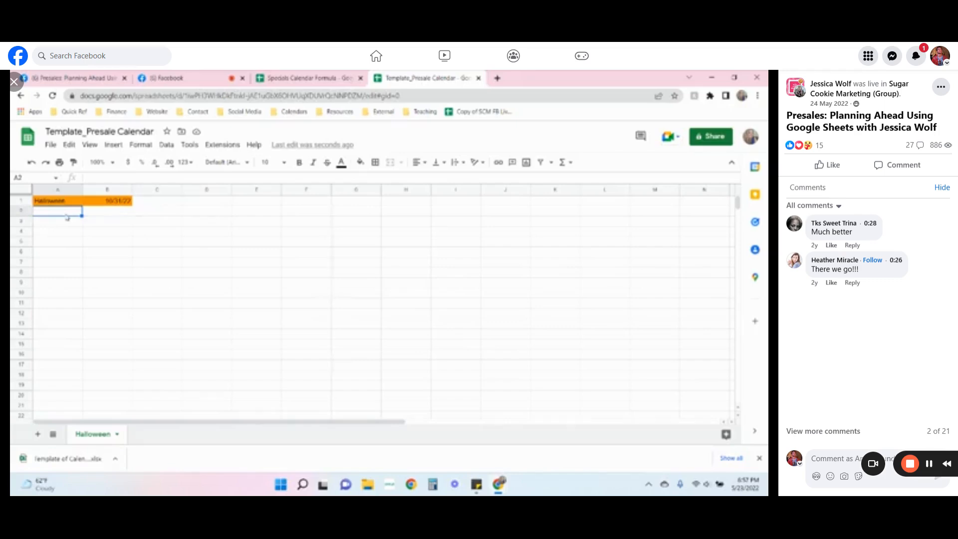
- Enter Cut off sales as the first task under the Halloween heading, in cell A2
{"action": "type", "text": "Cut of"}
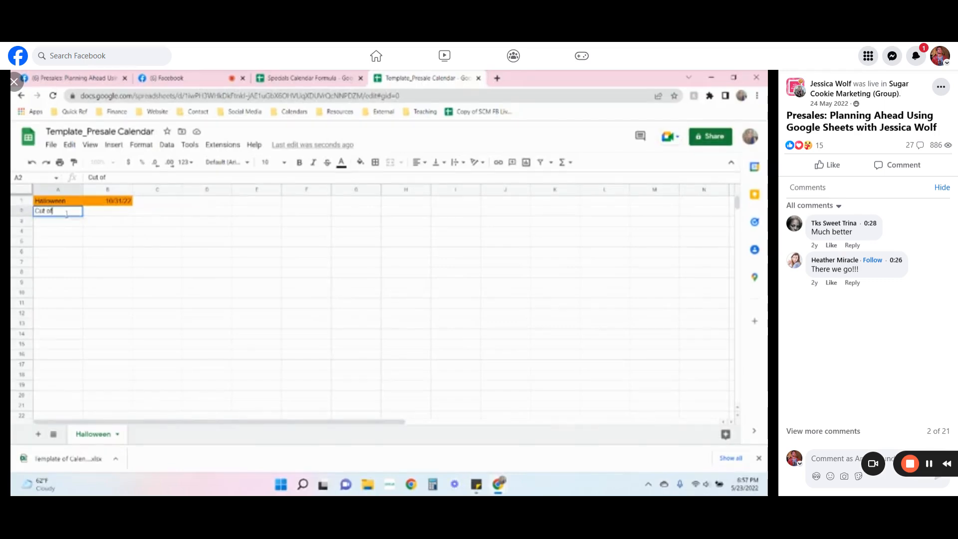
{"action": "type", "text": "f sales"}
{"action": "key", "text": "Return"}
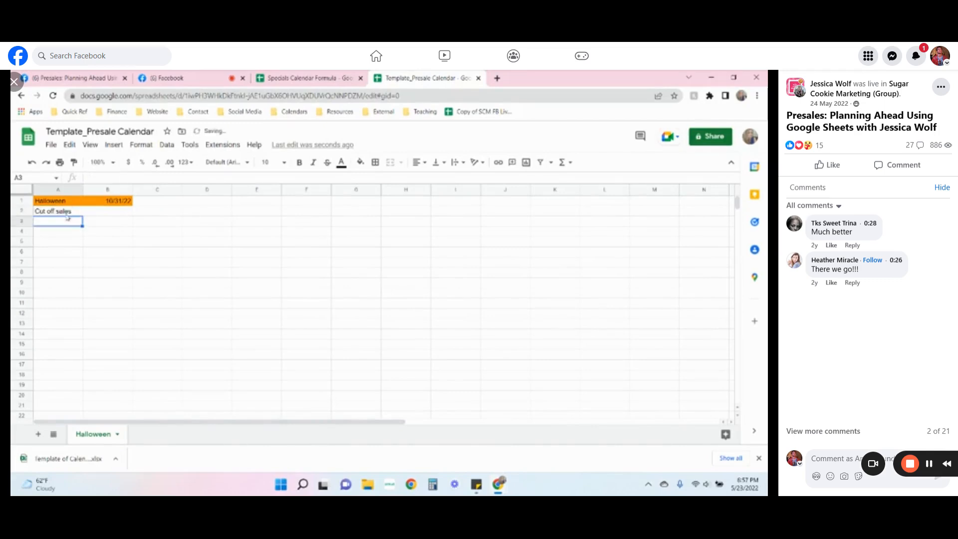
- Enter End earlybird pricing in cell A3 and fit column A's width to its contents
{"action": "type", "text": "End e"}
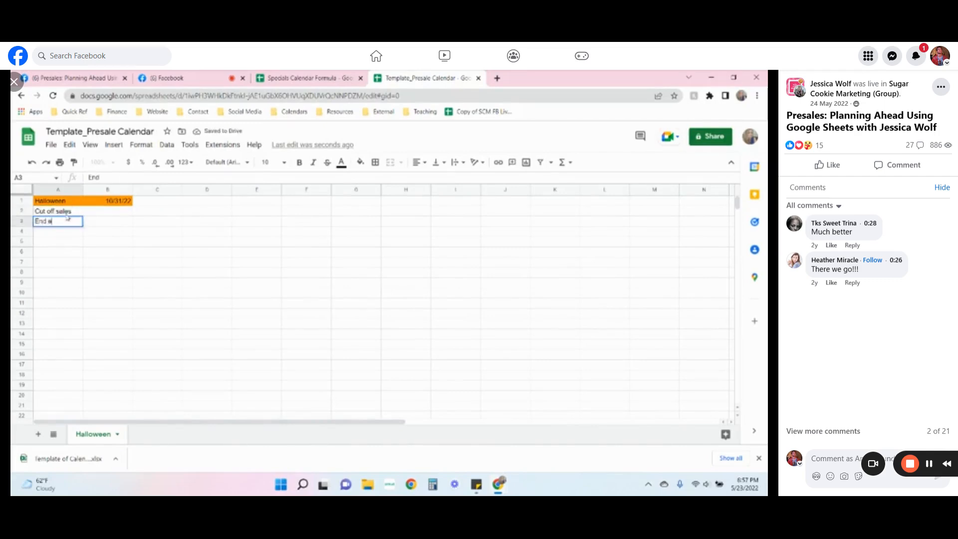
{"action": "type", "text": "arlybird pricing"}
{"action": "key", "text": "Return"}
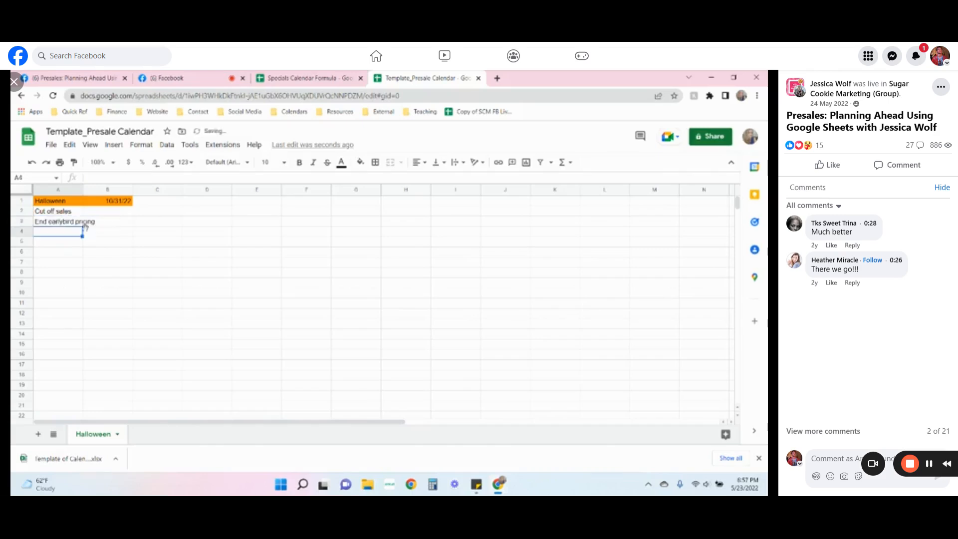
{"action": "left_click", "coordinate": [109, 242]}
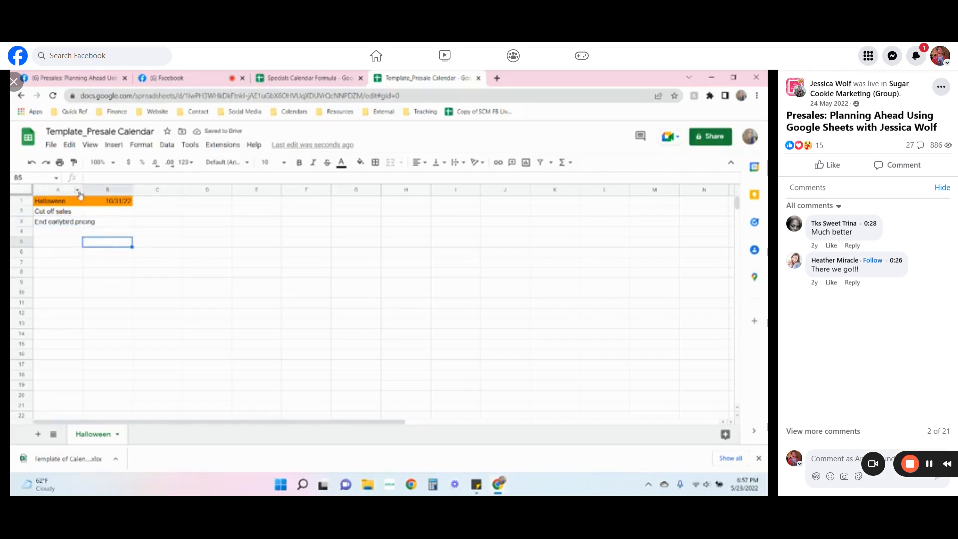
{"action": "double_click", "coordinate": [82, 190]}
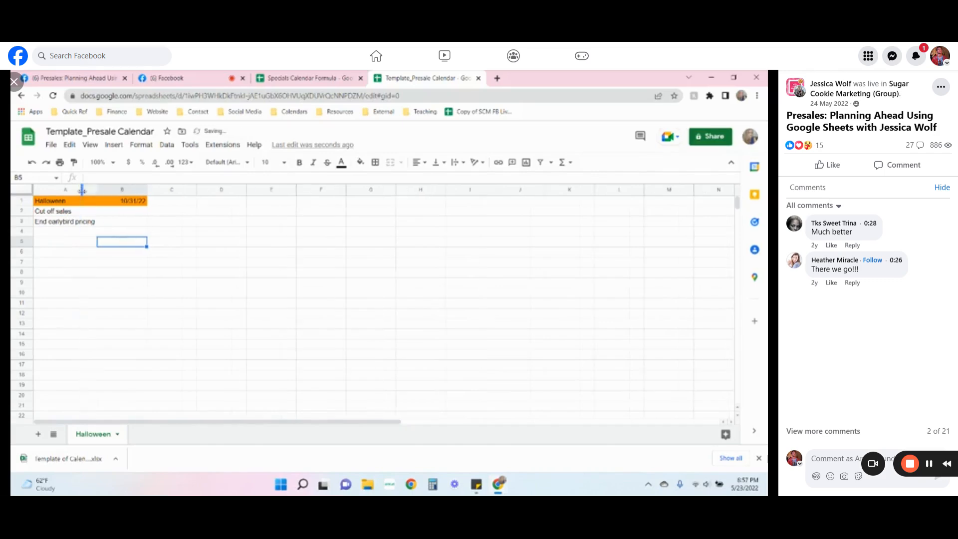
- Check the event lists on the Cake Tasting Kits and Father's Day reference sheets, and return to cell A4 of the template
{"action": "left_click", "coordinate": [278, 79]}
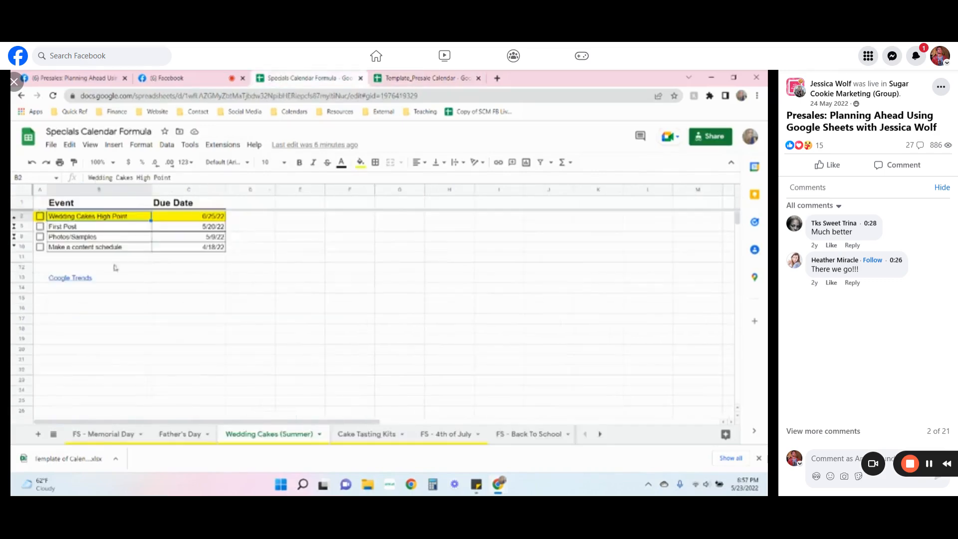
{"action": "left_click", "coordinate": [366, 434]}
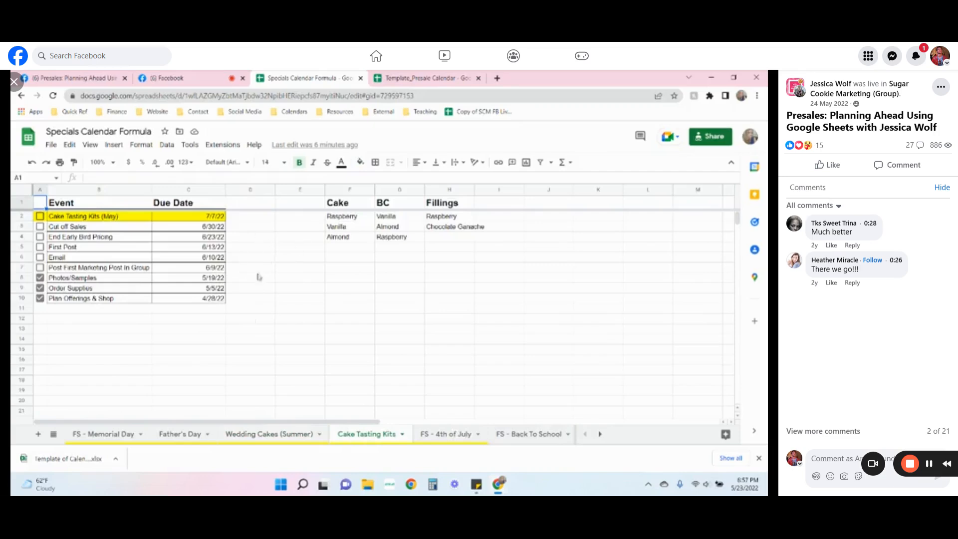
{"action": "left_click", "coordinate": [190, 433]}
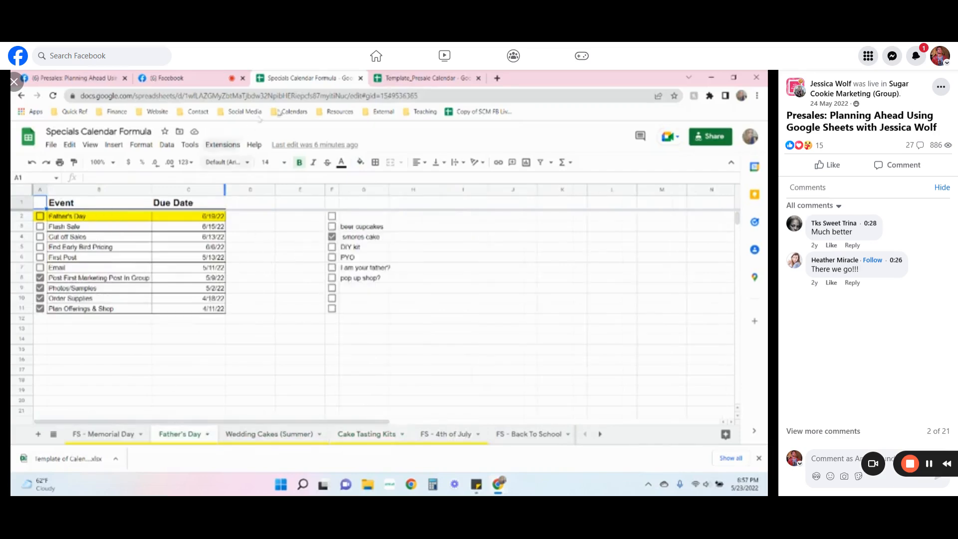
{"action": "left_click", "coordinate": [394, 78]}
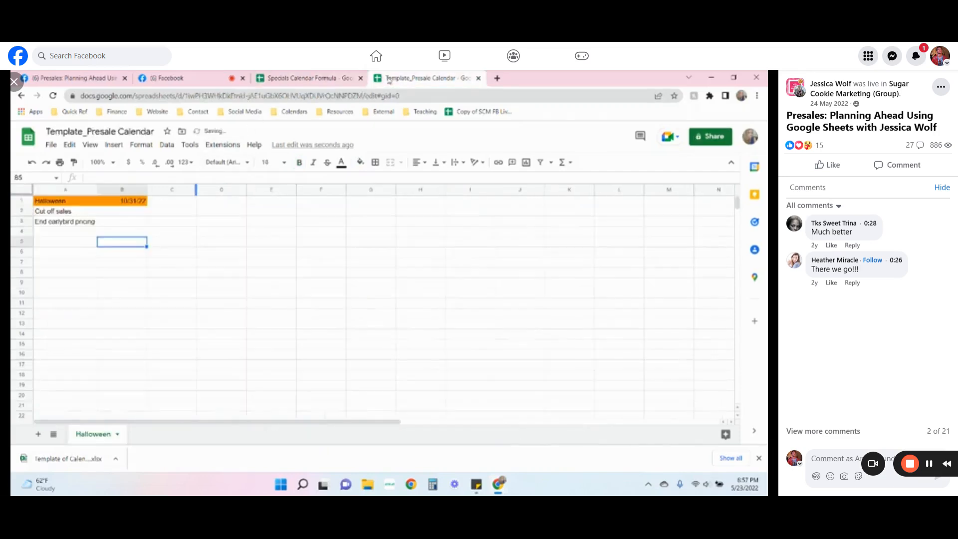
{"action": "left_click", "coordinate": [81, 234]}
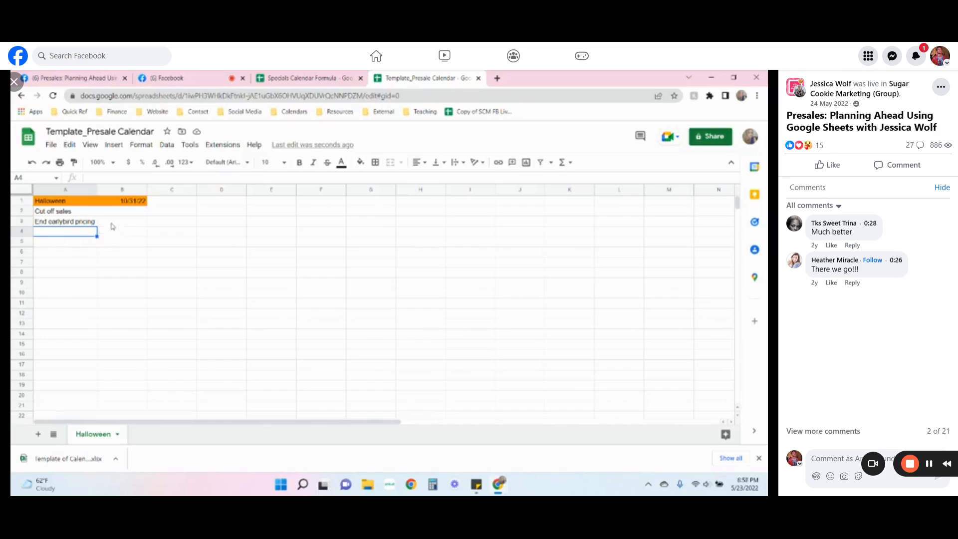
{"action": "left_click", "coordinate": [162, 75]}
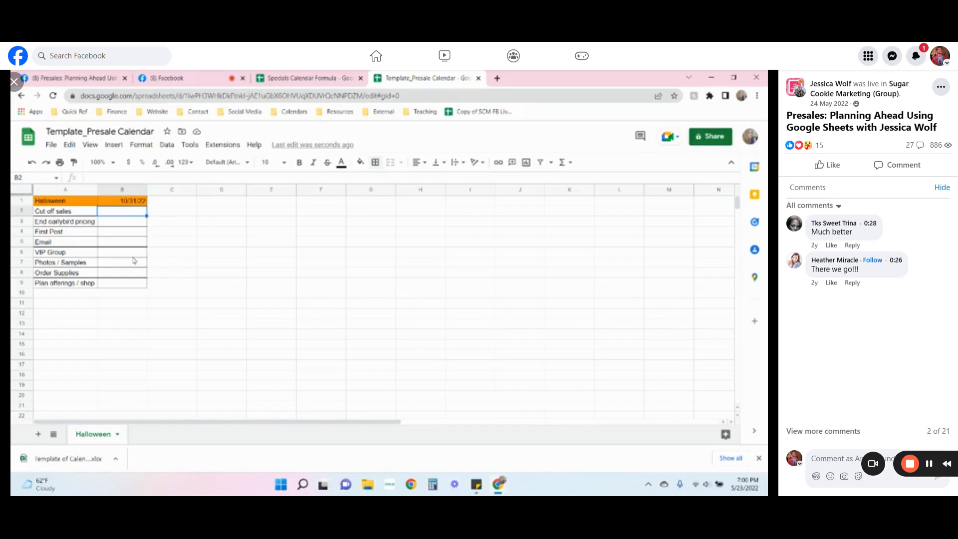
- Insert an empty column before the task list in column A and narrow it to checkbox width
{"action": "mouse_move", "coordinate": [131, 214]}
{"action": "left_mouse_down"}
{"action": "mouse_move", "coordinate": [133, 224]}
{"action": "mouse_move", "coordinate": [131, 212]}
{"action": "left_mouse_up"}
{"action": "right_click", "coordinate": [54, 195]}
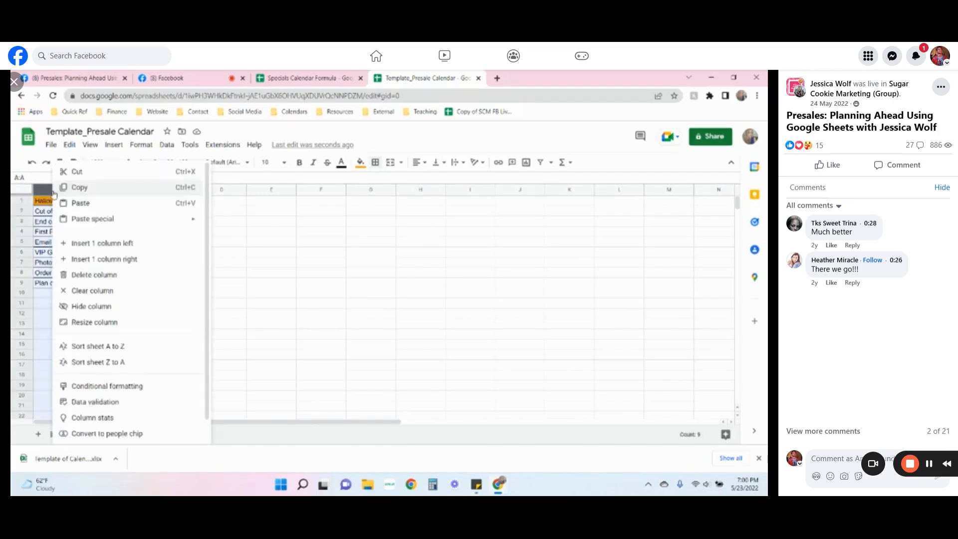
{"action": "left_click", "coordinate": [100, 243]}
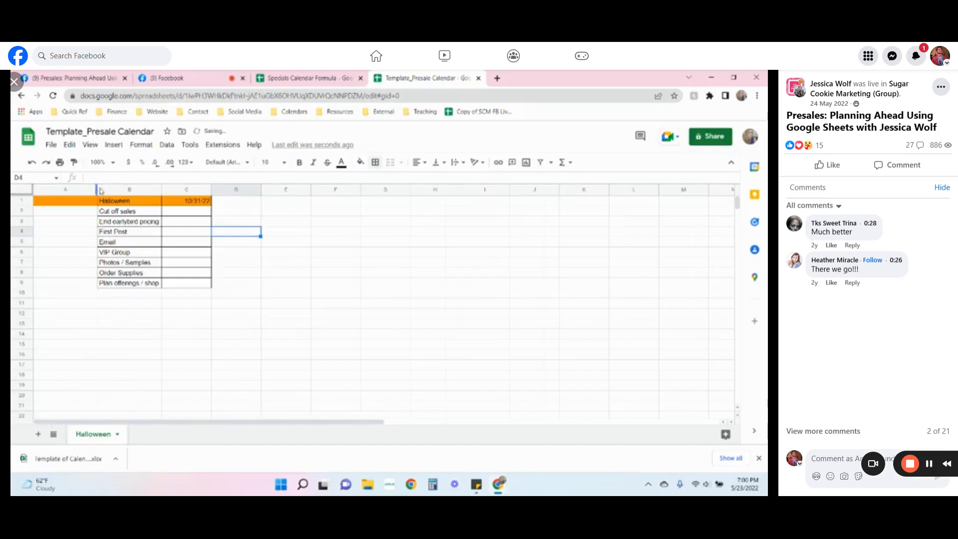
{"action": "left_click_drag", "start_coordinate": [96, 189], "coordinate": [54, 190]}
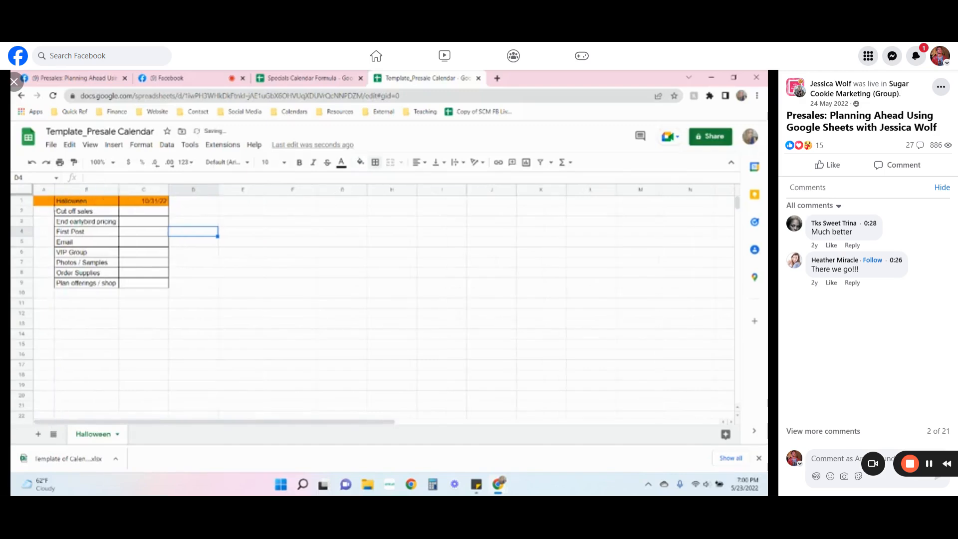
- Add checkboxes to cells A2:A9 beside the Halloween tasks and narrow column A further to fit them
{"action": "left_click", "coordinate": [45, 212]}
{"action": "left_click_drag", "start_coordinate": [42, 228], "coordinate": [46, 286]}
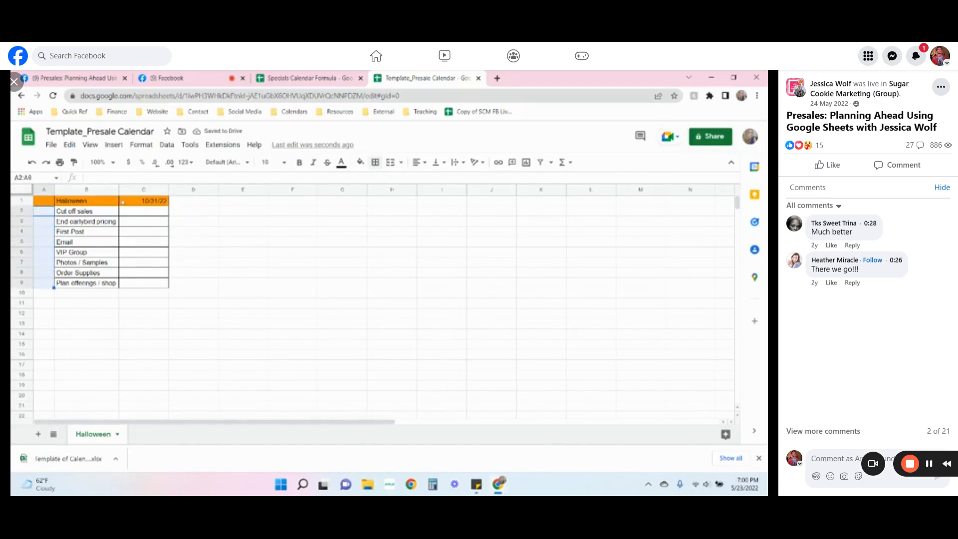
{"action": "left_click", "coordinate": [114, 145]}
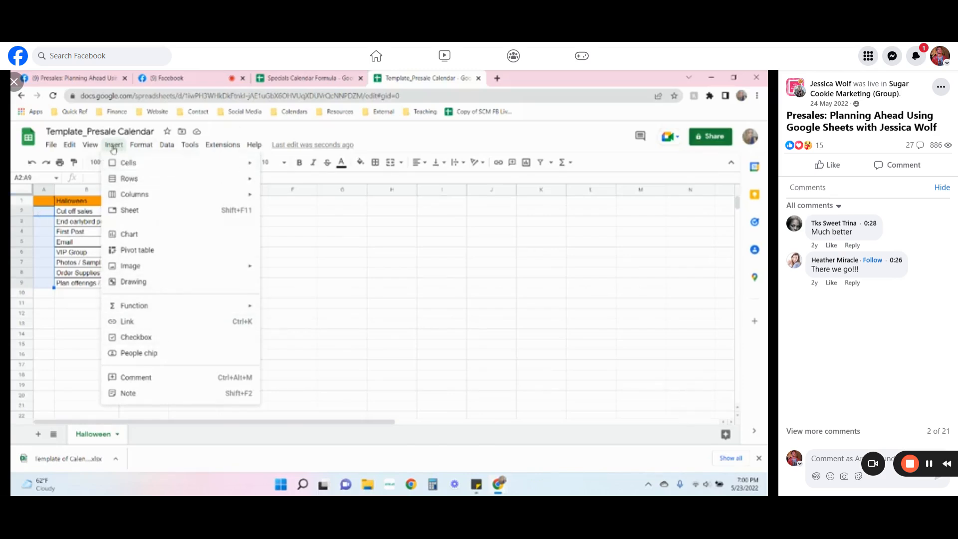
{"action": "left_click", "coordinate": [136, 337]}
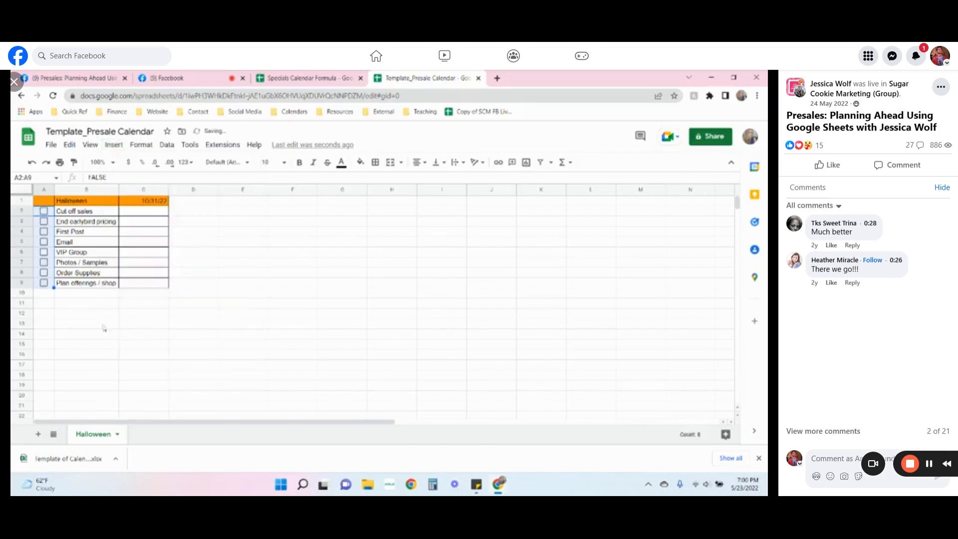
{"action": "left_click", "coordinate": [104, 327]}
{"action": "left_click_drag", "start_coordinate": [53, 188], "coordinate": [46, 189]}
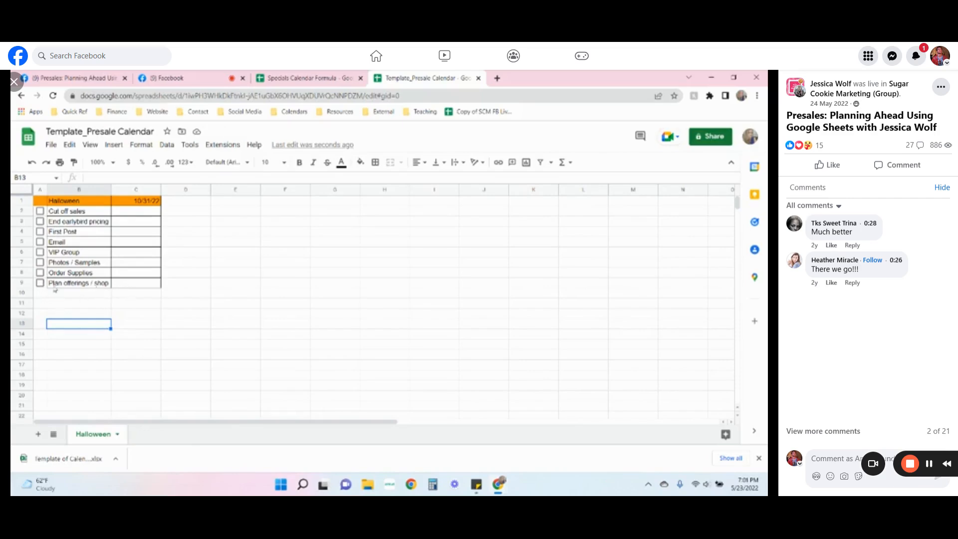
- Test the Plan offerings / shop and Order Supplies checkboxes by ticking them and clearing them again
{"action": "left_click", "coordinate": [40, 283]}
{"action": "left_click", "coordinate": [40, 272]}
{"action": "left_click", "coordinate": [40, 283]}
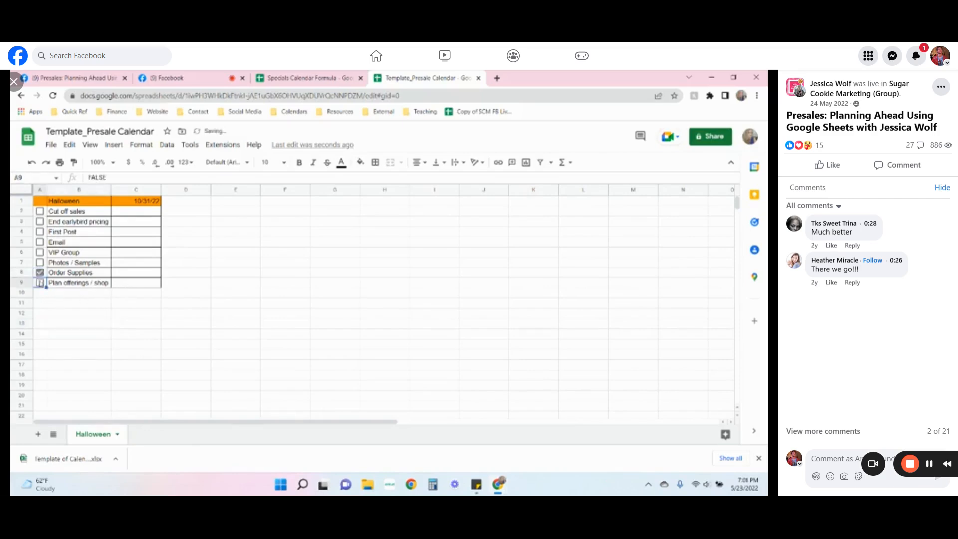
{"action": "left_click", "coordinate": [40, 272]}
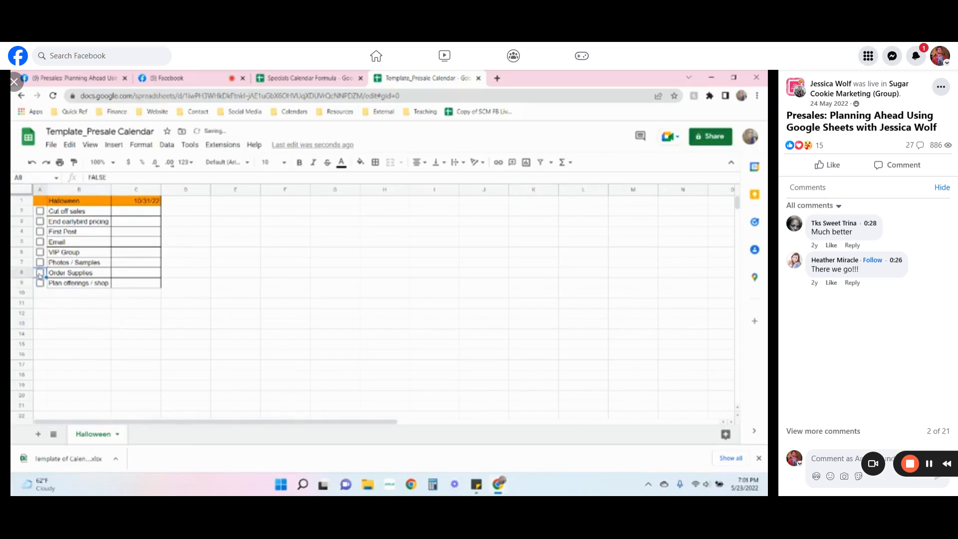
{"action": "left_click", "coordinate": [221, 285]}
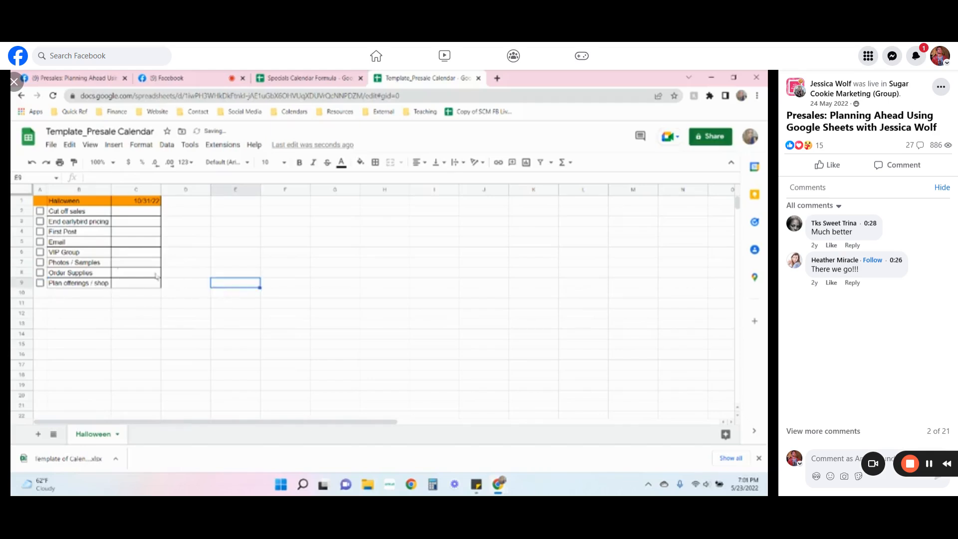
- Begin a WORKDAY formula in cell C2 for Cut off sales, using the Halloween date in C1 as its start date
{"action": "left_click", "coordinate": [119, 214]}
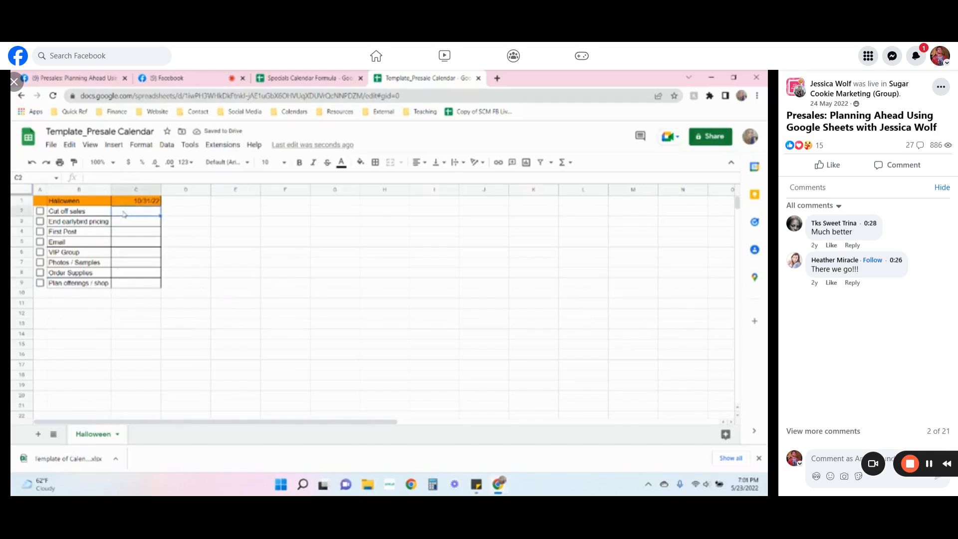
{"action": "left_click", "coordinate": [219, 223]}
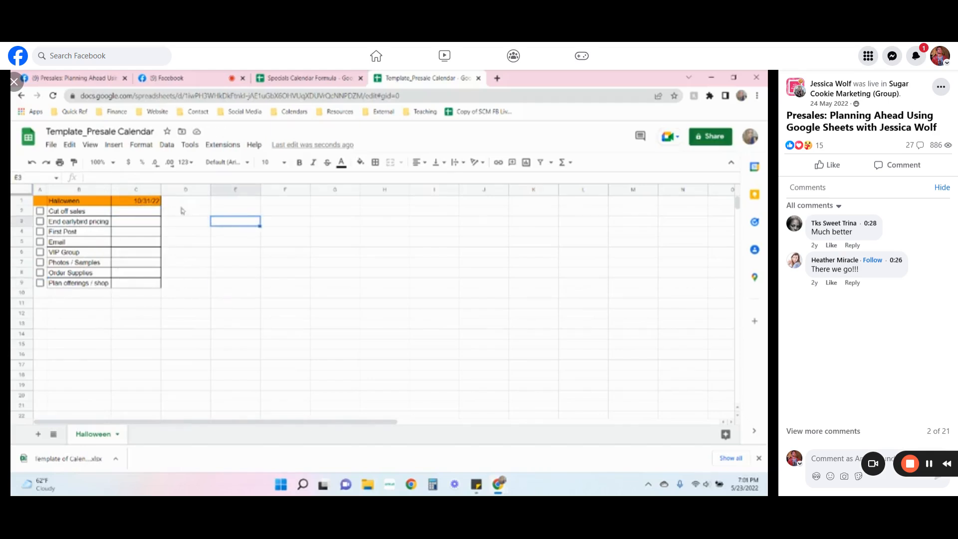
{"action": "left_click", "coordinate": [139, 215]}
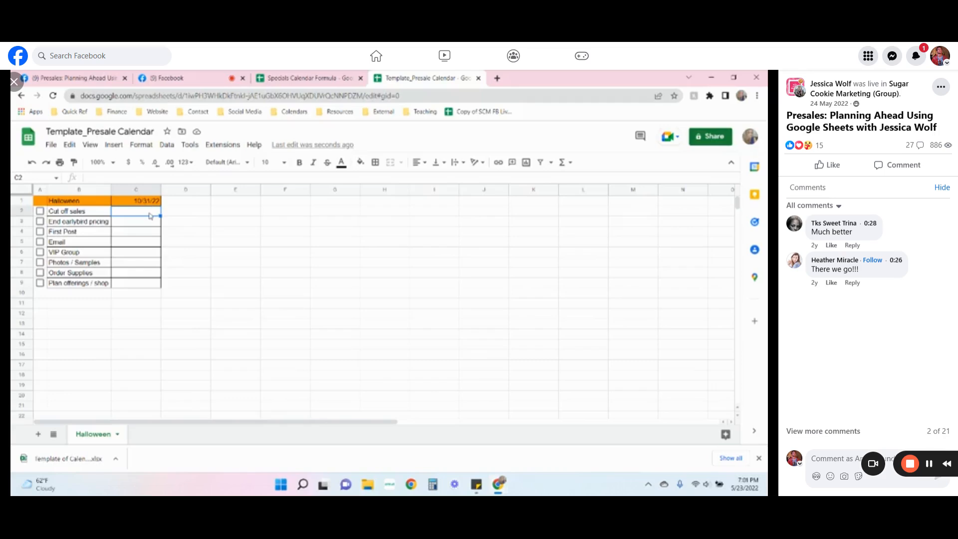
{"action": "type", "text": "="}
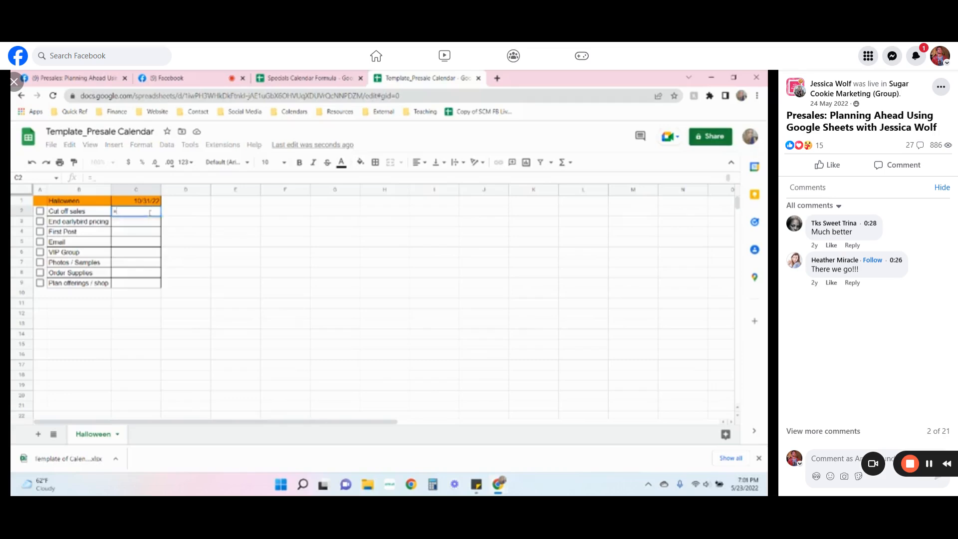
{"action": "key", "text": "Caps_Lock"}
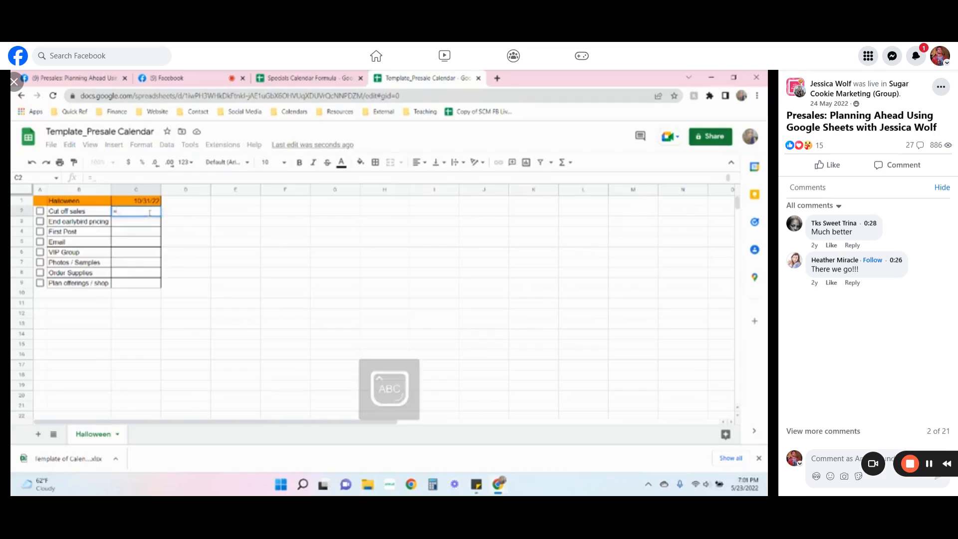
{"action": "type", "text": "WORKDAY"}
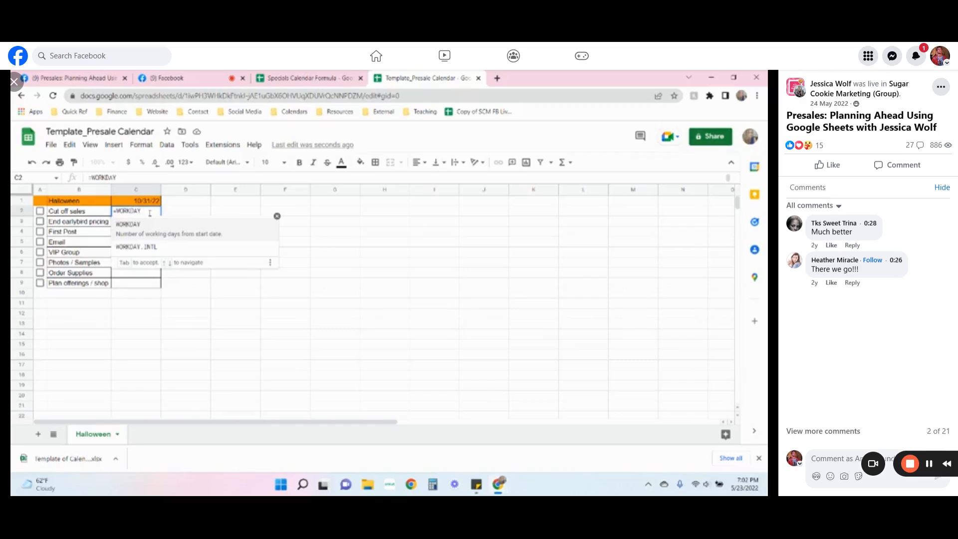
{"action": "type", "text": "("}
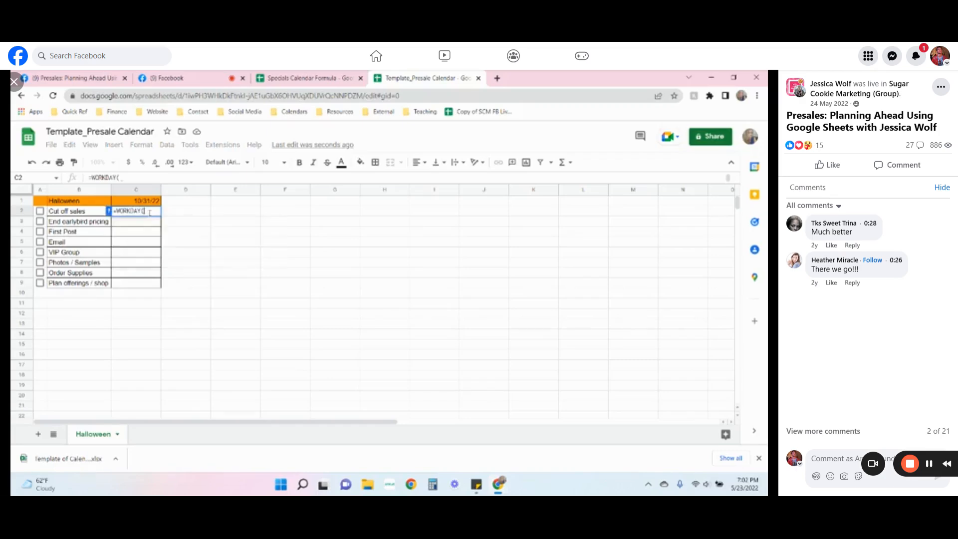
{"action": "left_click", "coordinate": [148, 202]}
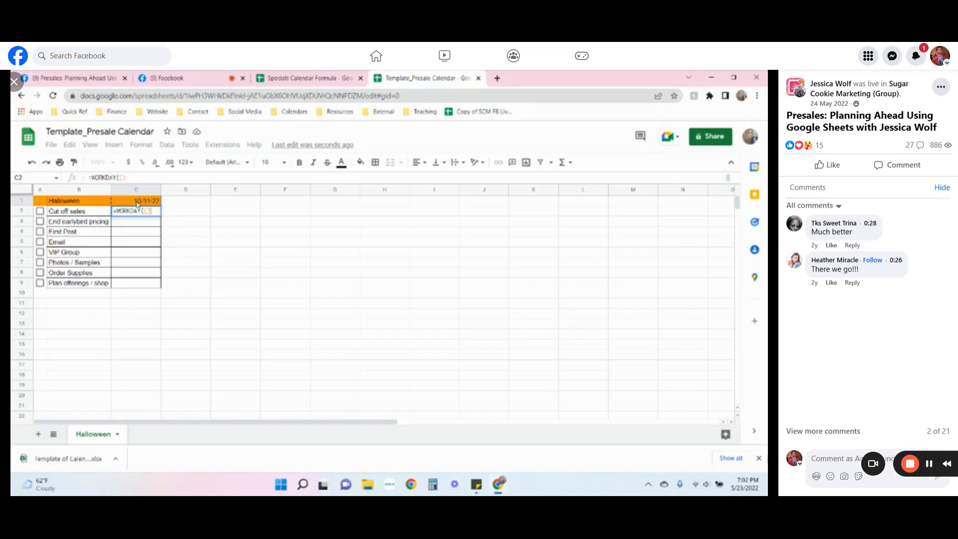
- Consult the Father's Day sheet in Specials Calendar Formula, and complete the template's C2 formula as =WORKDAY(C1, -5)
{"action": "left_click", "coordinate": [289, 78]}
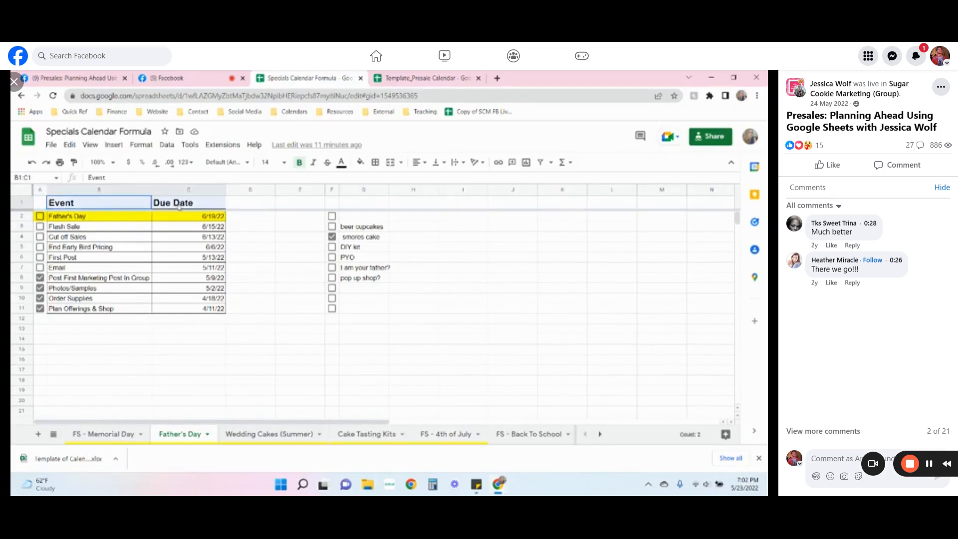
{"action": "left_click", "coordinate": [403, 80]}
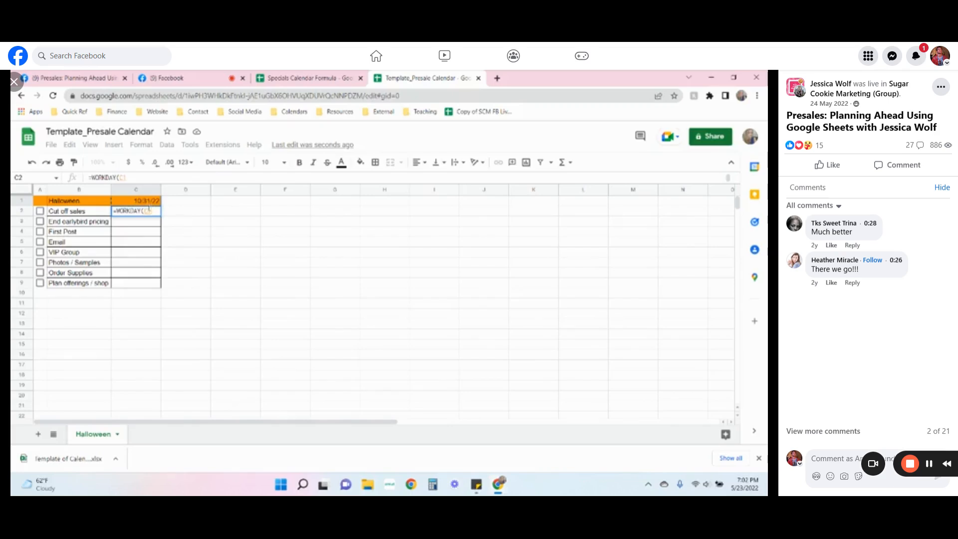
{"action": "left_click", "coordinate": [313, 80]}
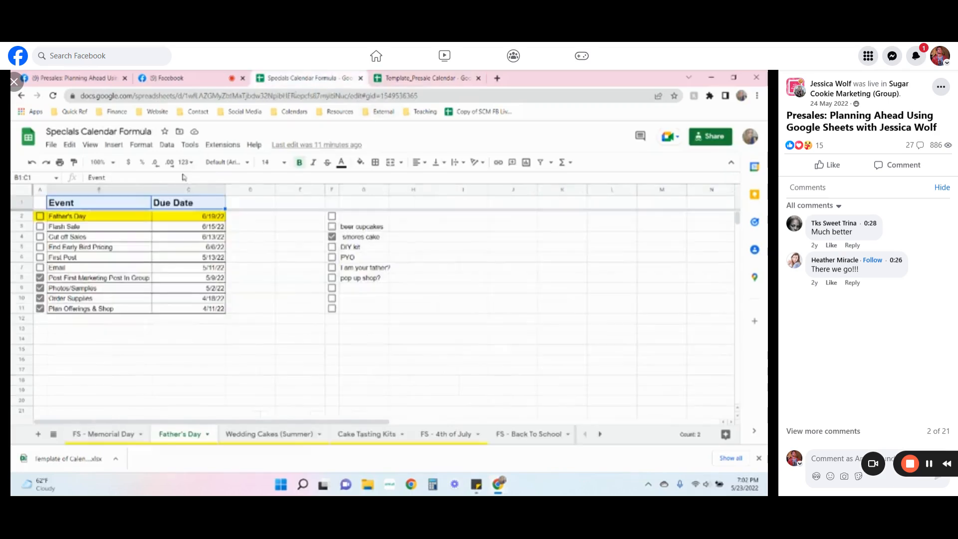
{"action": "left_click", "coordinate": [432, 83]}
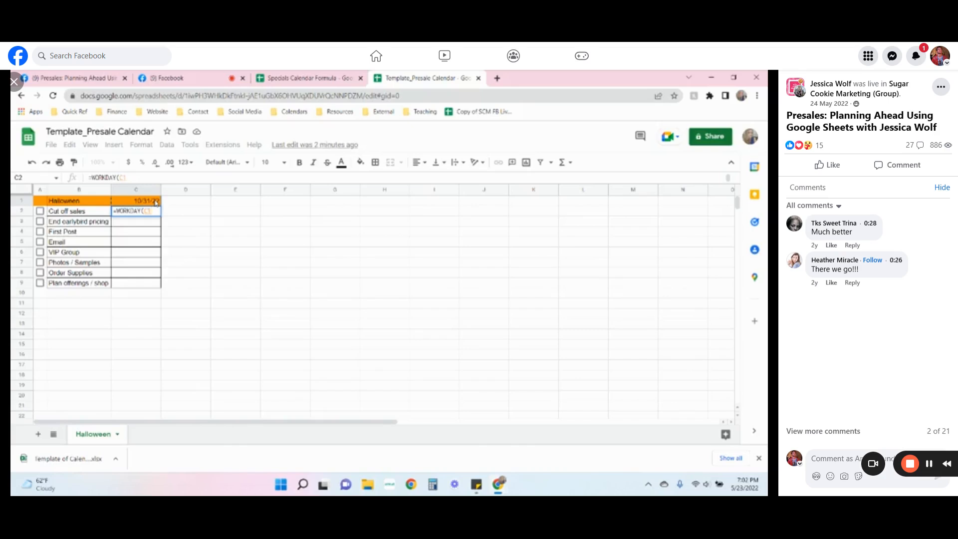
{"action": "type", "text": ", "}
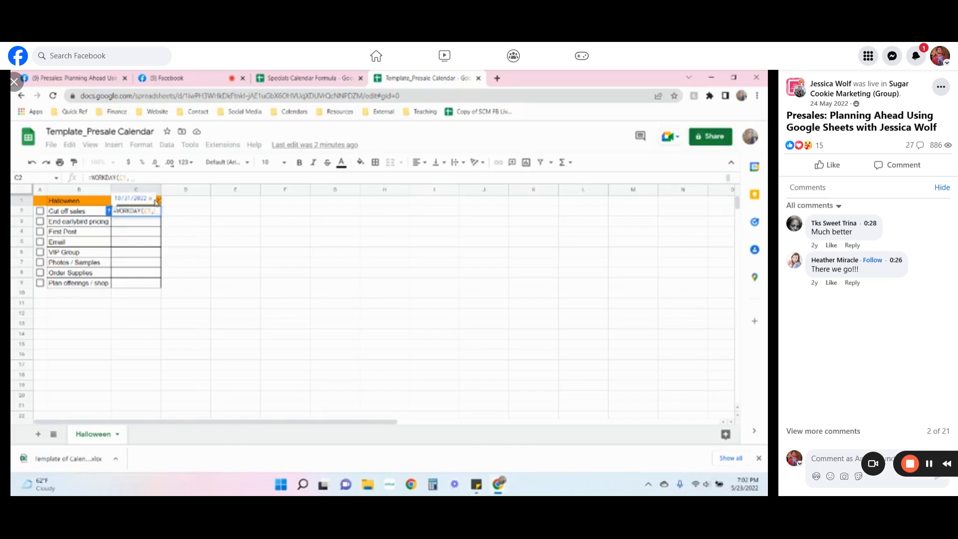
{"action": "type", "text": "-"}
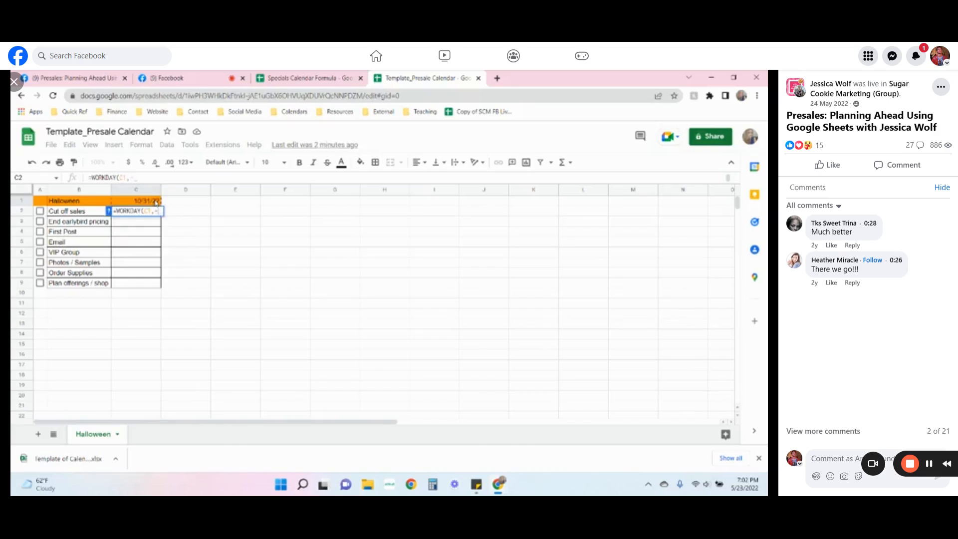
{"action": "type", "text": "5"}
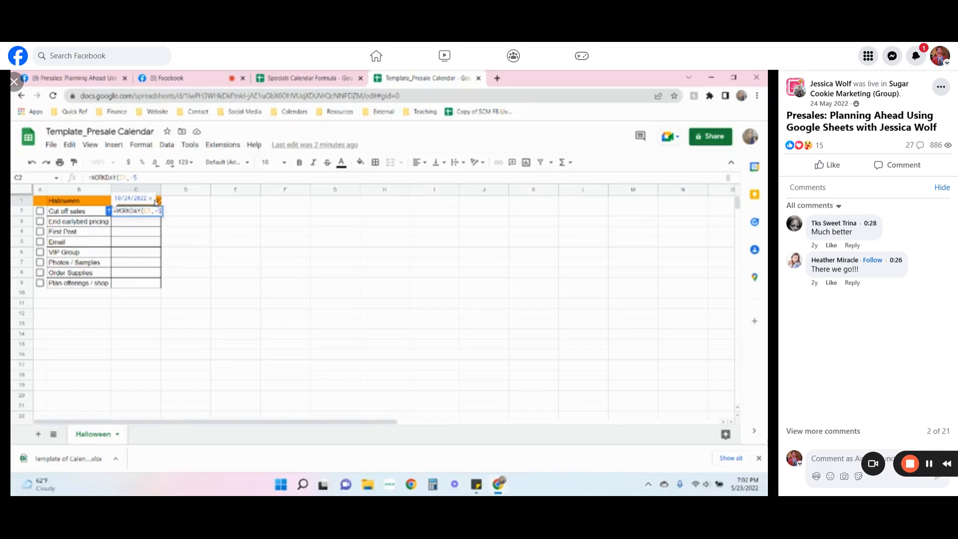
{"action": "type", "text": ")"}
{"action": "key", "text": "Return"}
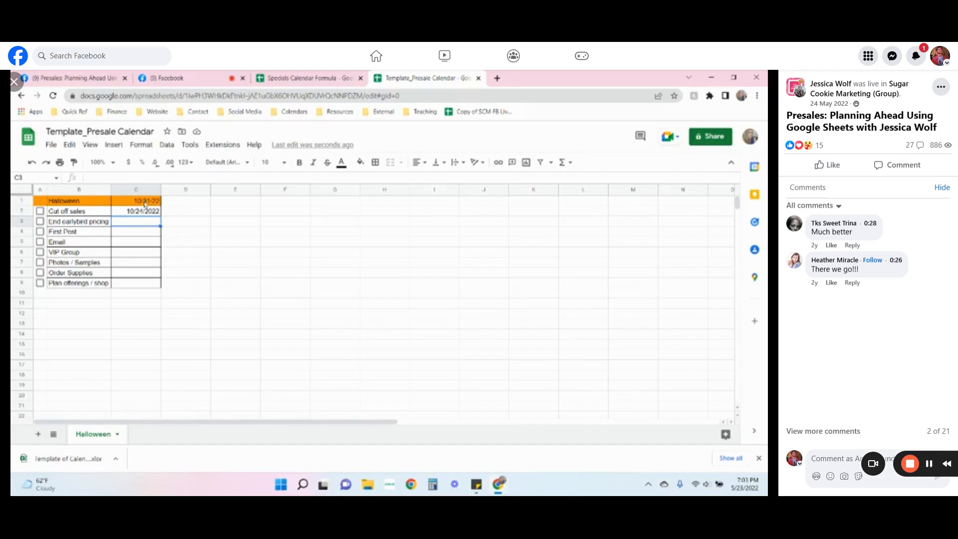
- Copy the Cut off sales formula text into cell C3 for End earlybird pricing and change it to =WORKDAY(C1, -10)
{"action": "left_click", "coordinate": [144, 202]}
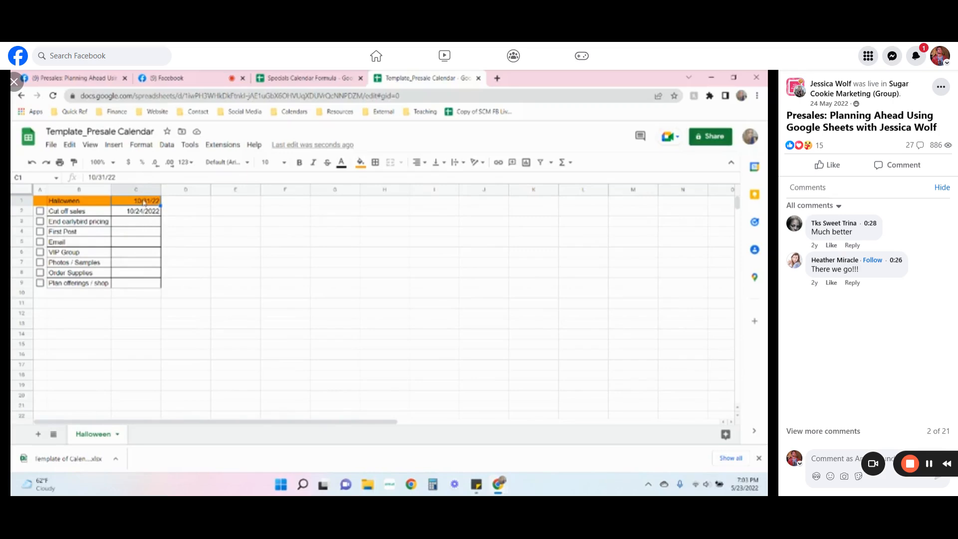
{"action": "left_click", "coordinate": [108, 226]}
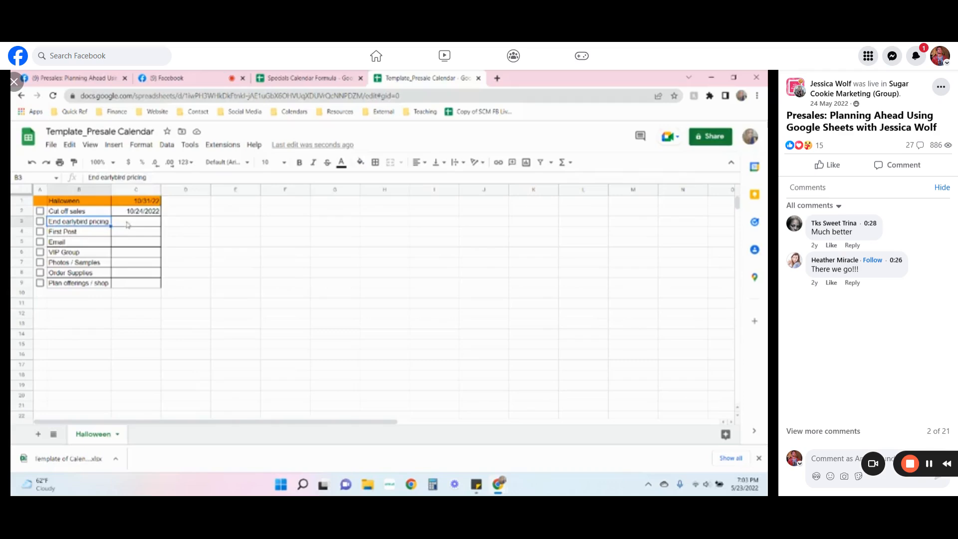
{"action": "left_click", "coordinate": [127, 223]}
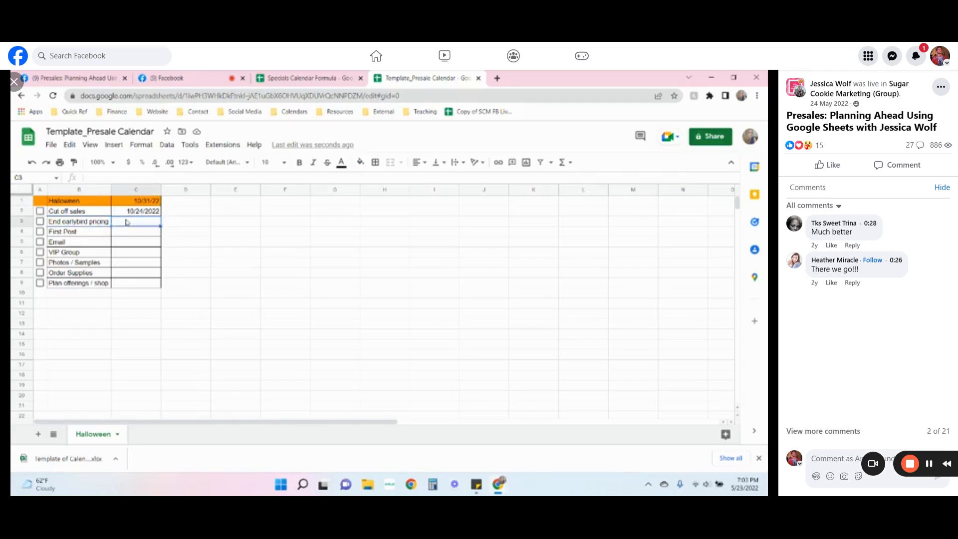
{"action": "left_click", "coordinate": [143, 212]}
{"action": "left_click_drag", "start_coordinate": [143, 178], "coordinate": [81, 181]}
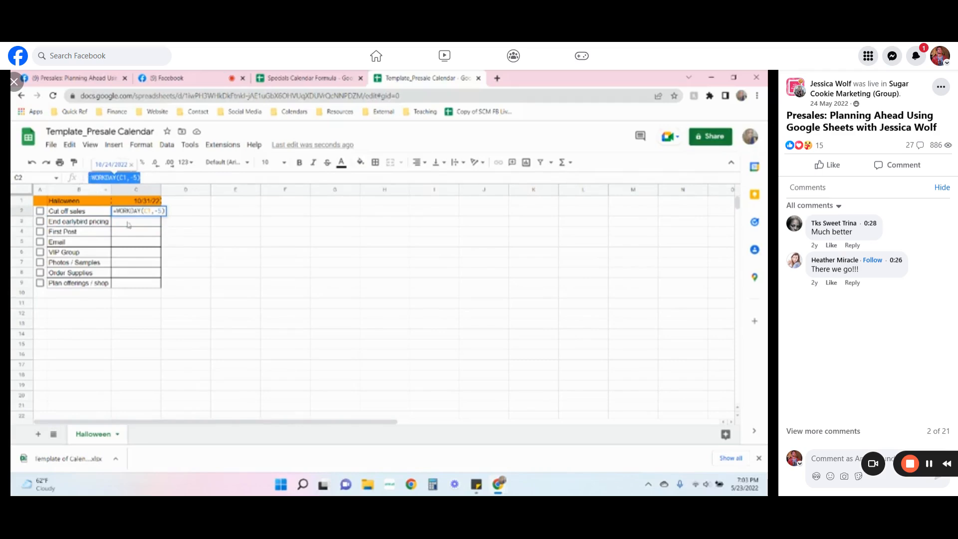
{"action": "key", "text": "Return"}
{"action": "left_click", "coordinate": [121, 177]}
{"action": "type", "text": "=WORKDAY(C1, -5)"}
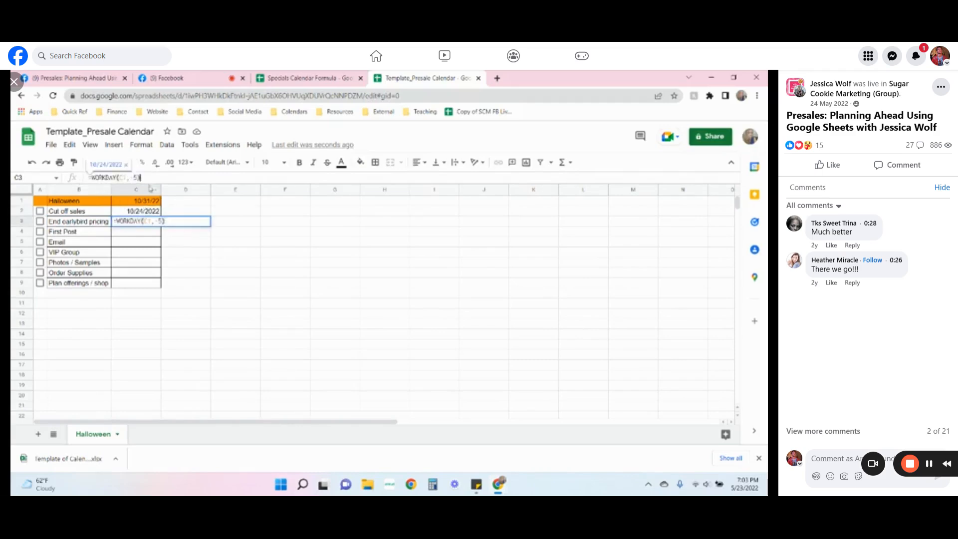
{"action": "key", "text": "BackSpace"}
{"action": "key", "text": "BackSpace"}
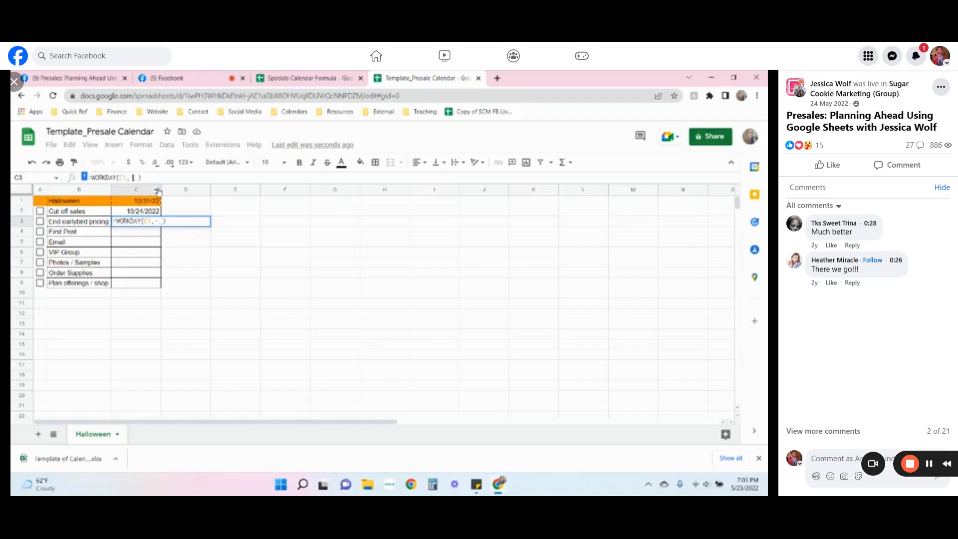
{"action": "type", "text": "10"}
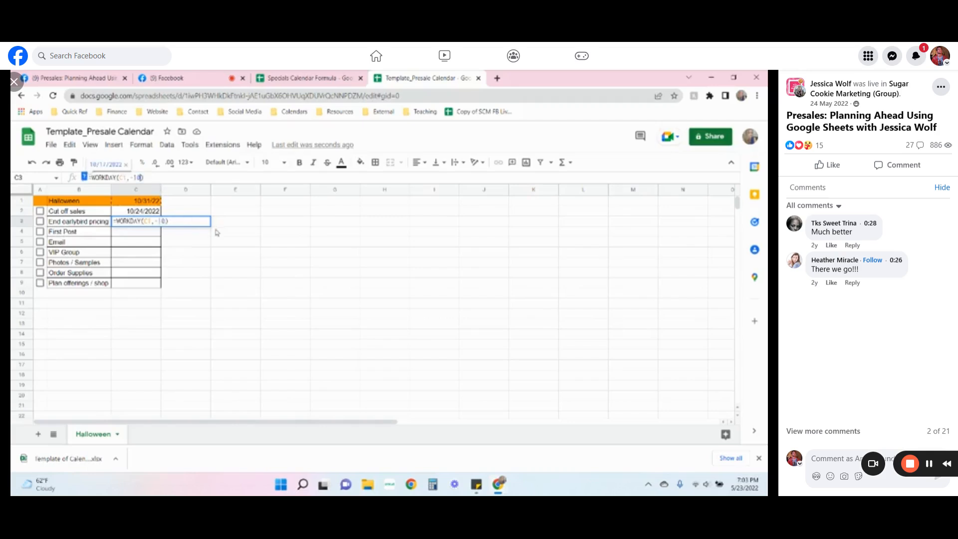
{"action": "key", "text": "Return"}
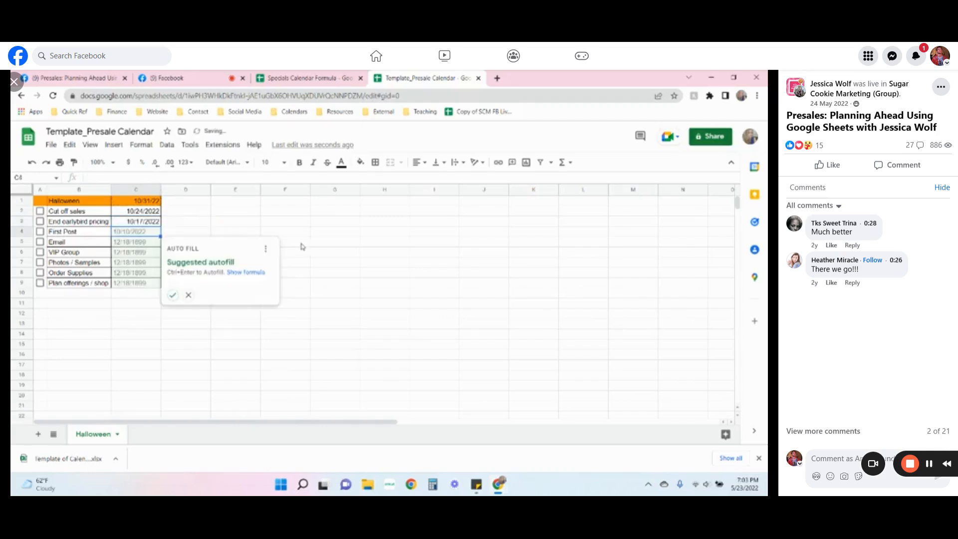
- Reject the suggested autofill for the remaining due dates and check the End earlybird pricing formula in C3
{"action": "left_click", "coordinate": [189, 296]}
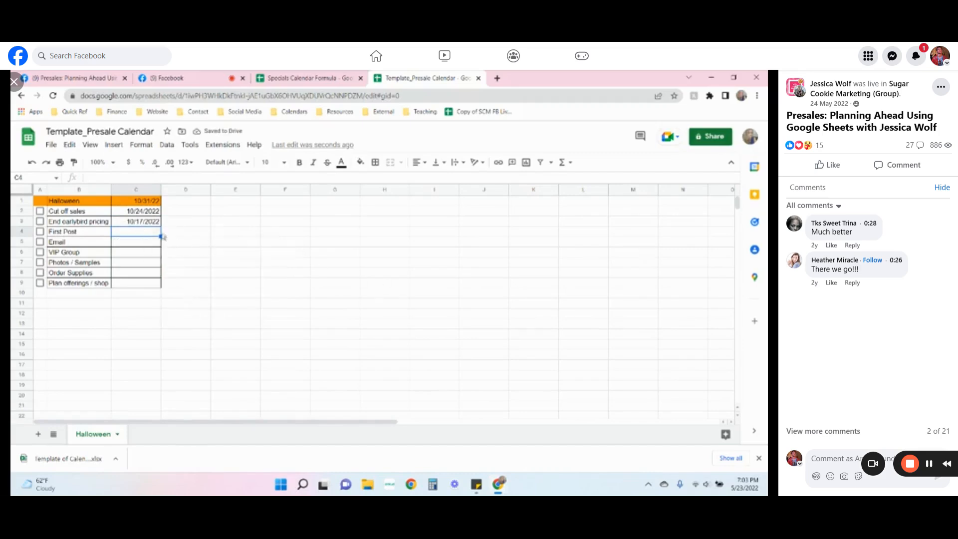
{"action": "left_click", "coordinate": [173, 232]}
{"action": "left_click", "coordinate": [138, 224]}
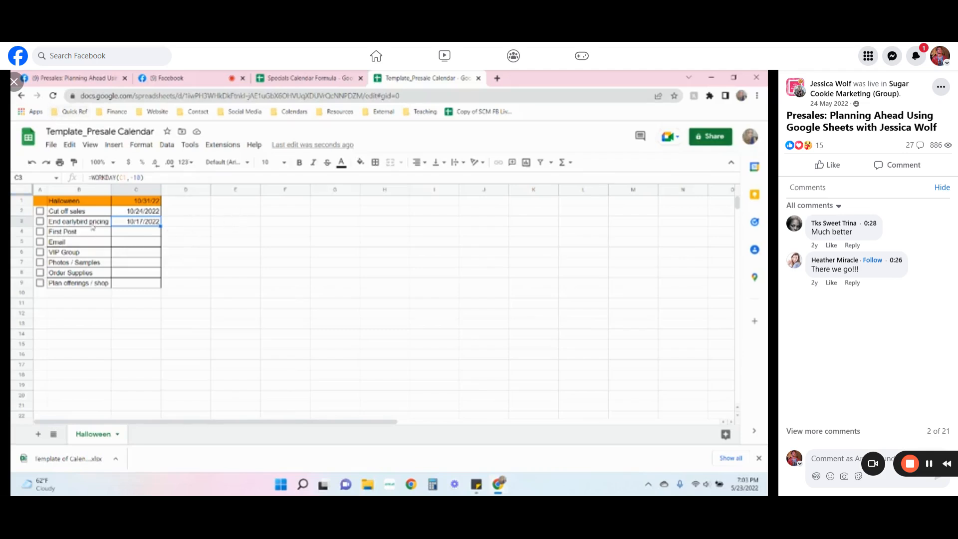
{"action": "left_click", "coordinate": [141, 234]}
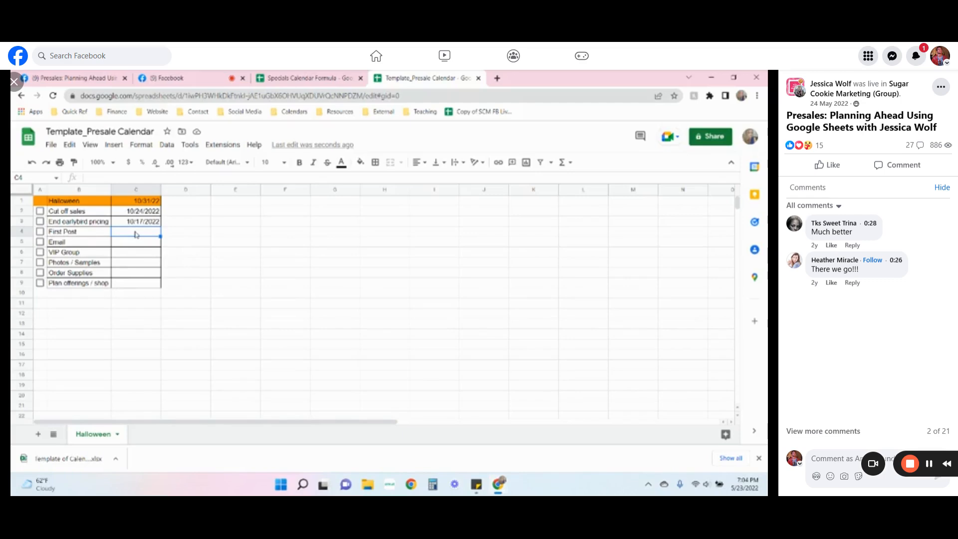
- Enter the formula =WORKDAY(C1, -30) in cell C6 as the due date for VIP Group
{"action": "left_click", "coordinate": [82, 255]}
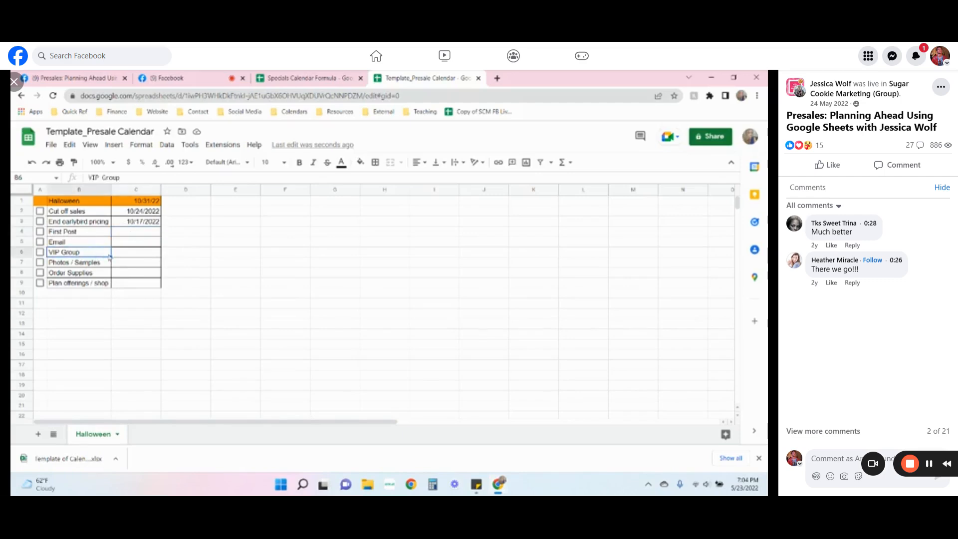
{"action": "left_click", "coordinate": [124, 257]}
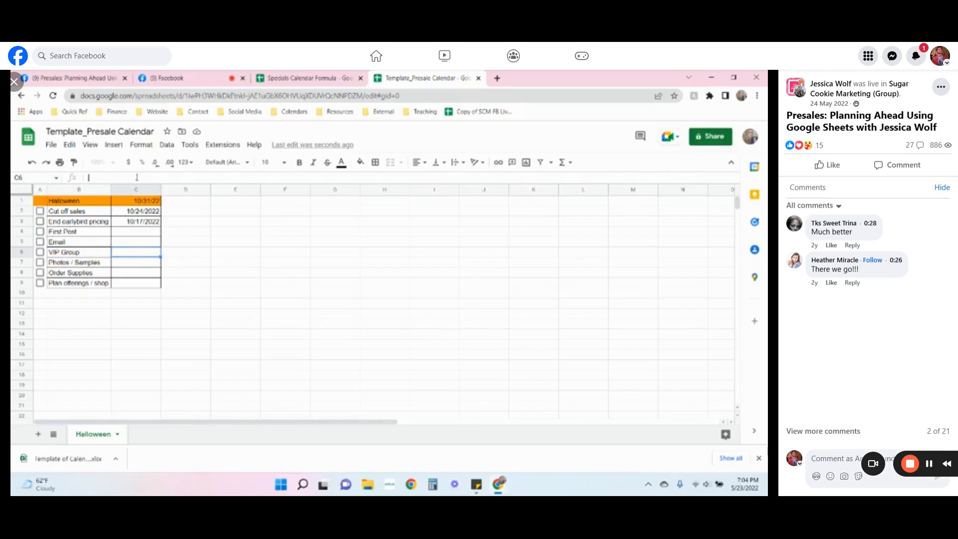
{"action": "left_click", "coordinate": [115, 178]}
{"action": "type", "text": "=WORKDAY(C1,-5"}
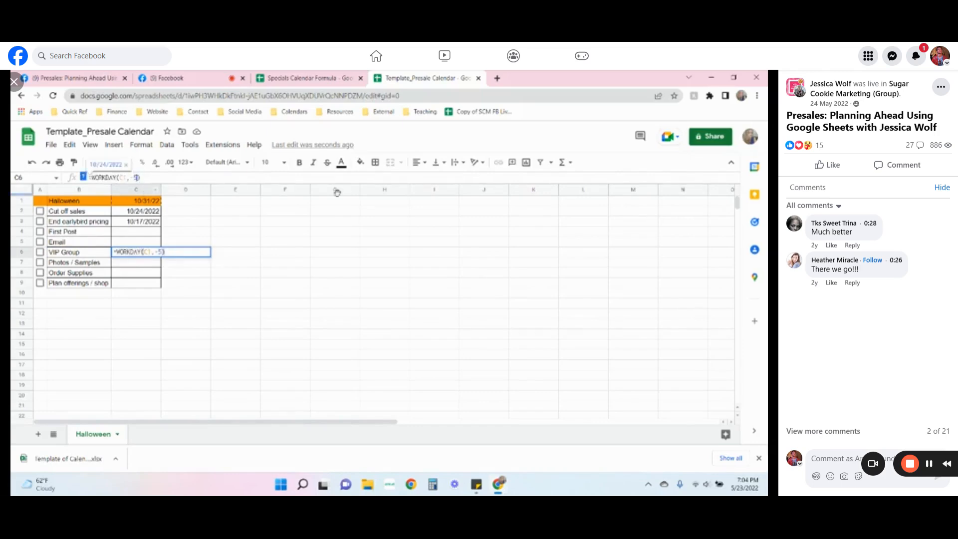
{"action": "key", "text": "BackSpace"}
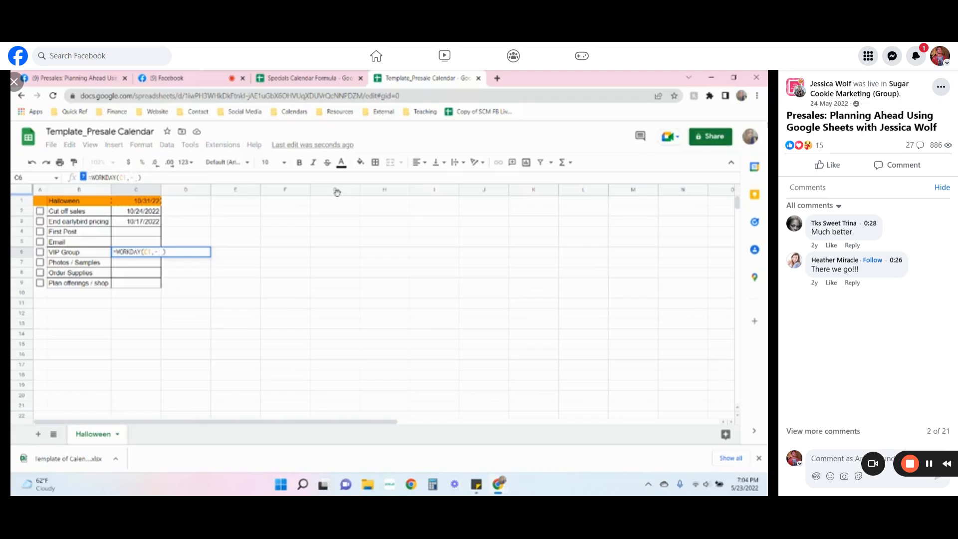
{"action": "type", "text": "30"}
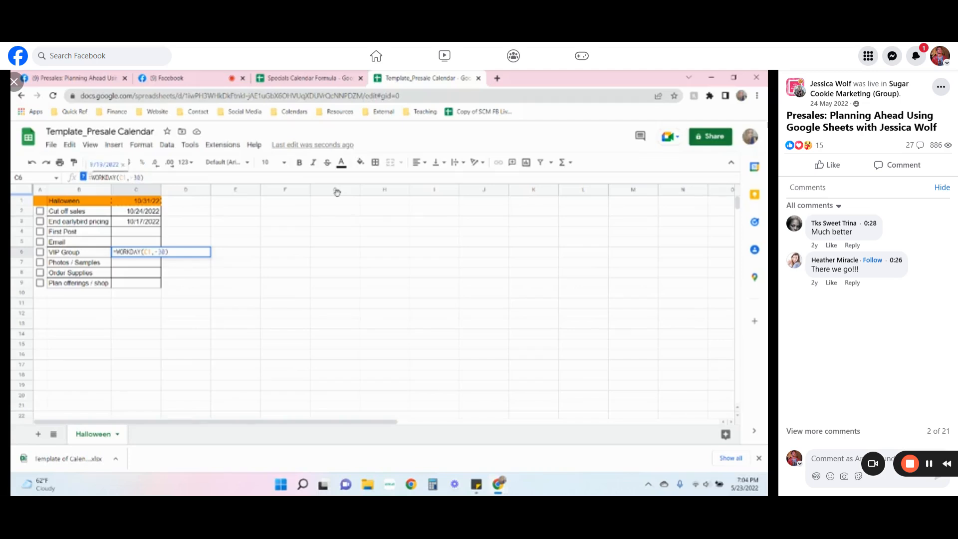
{"action": "key", "text": "Return"}
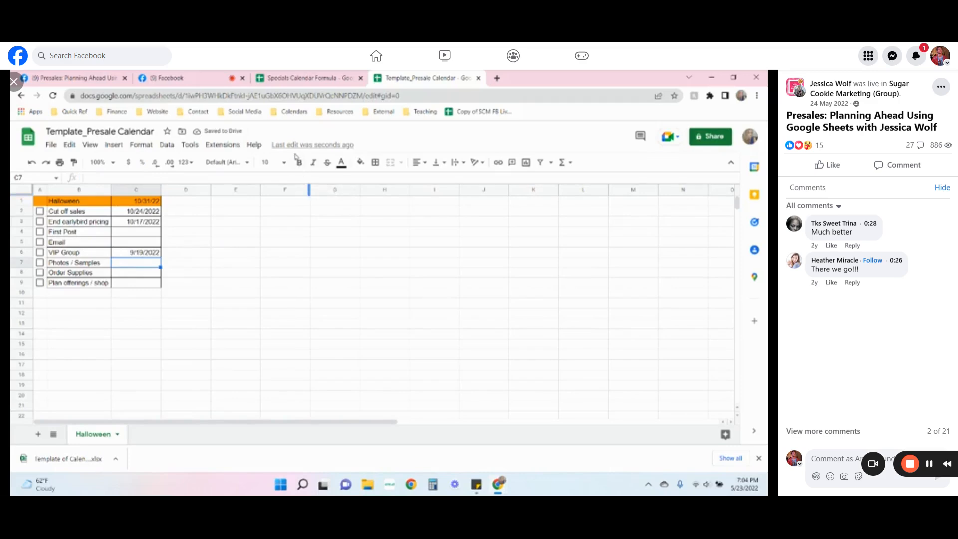
- Copy the VIP Group formula text into cell C5 for Email and change it to =WORKDAY(C1, -29)
{"action": "left_click", "coordinate": [137, 252]}
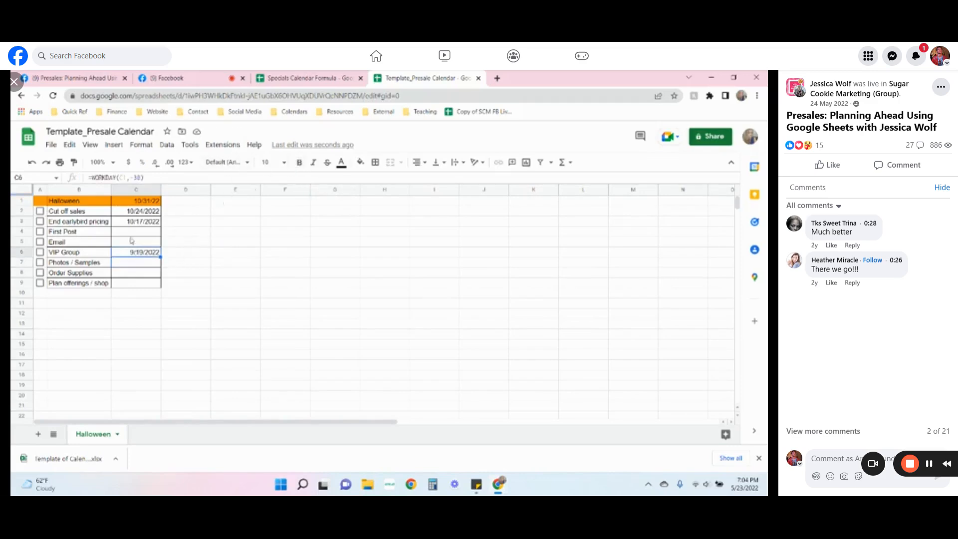
{"action": "left_click", "coordinate": [223, 256]}
{"action": "left_click", "coordinate": [153, 255]}
{"action": "triple_click", "coordinate": [150, 177]}
{"action": "key", "text": "ctrl+c"}
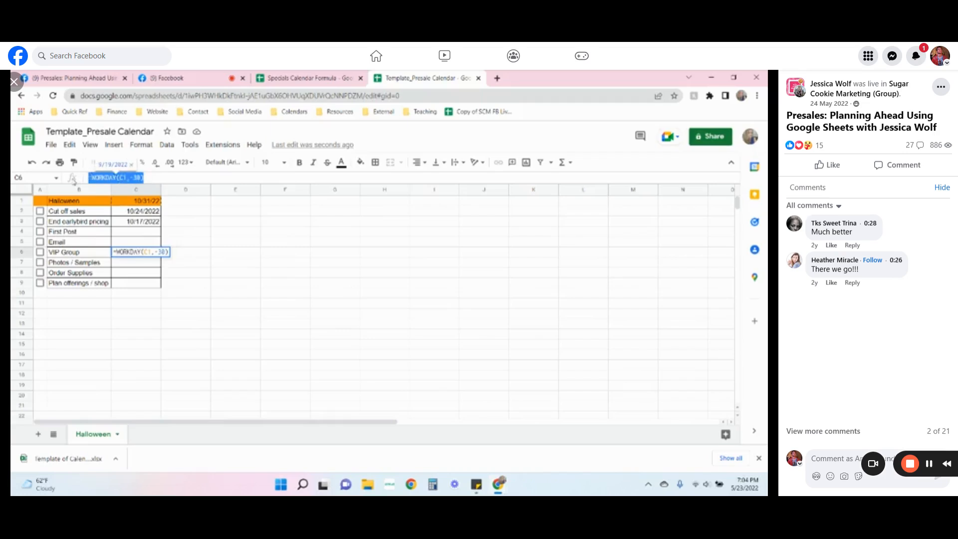
{"action": "left_click", "coordinate": [147, 243]}
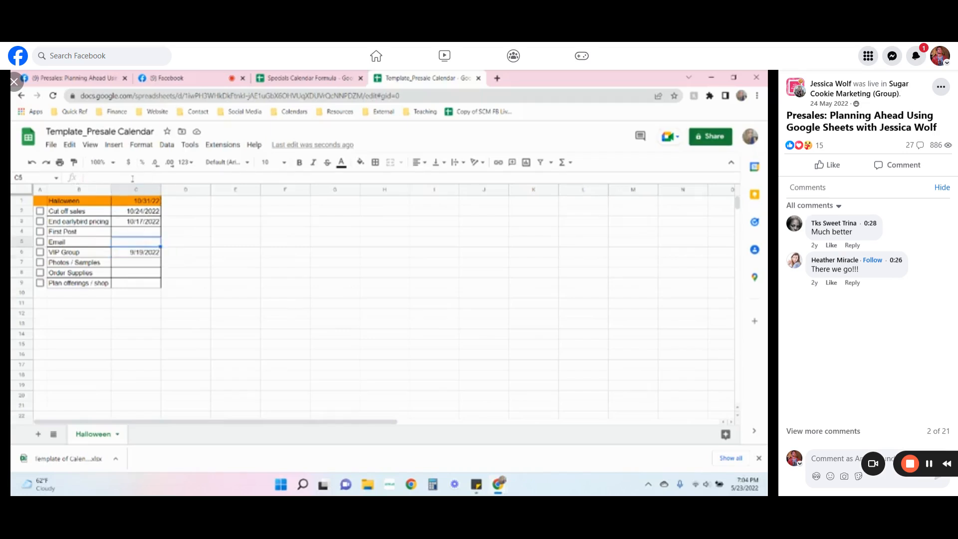
{"action": "left_click", "coordinate": [133, 178]}
{"action": "key", "text": "ctrl+v"}
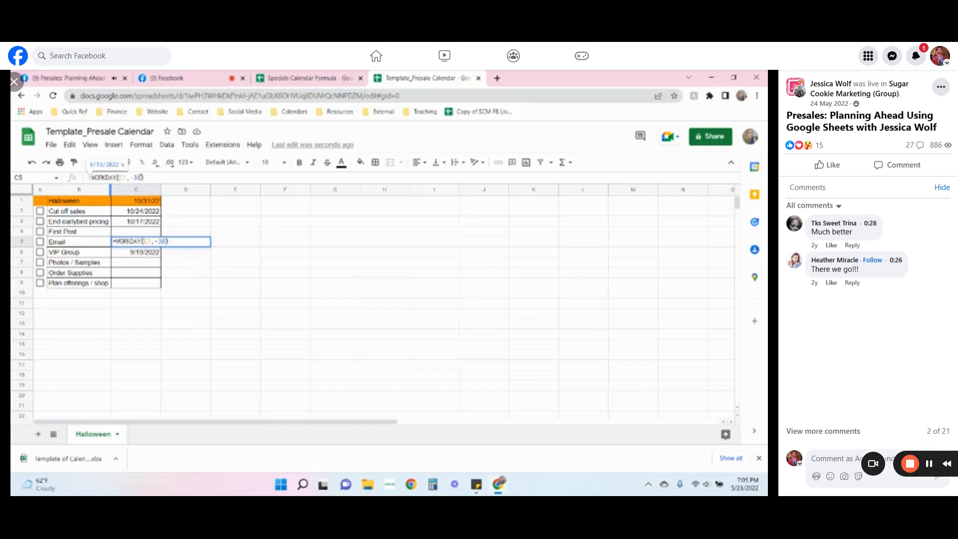
{"action": "left_click", "coordinate": [140, 178]}
{"action": "key", "text": "BackSpace"}
{"action": "key", "text": "BackSpace"}
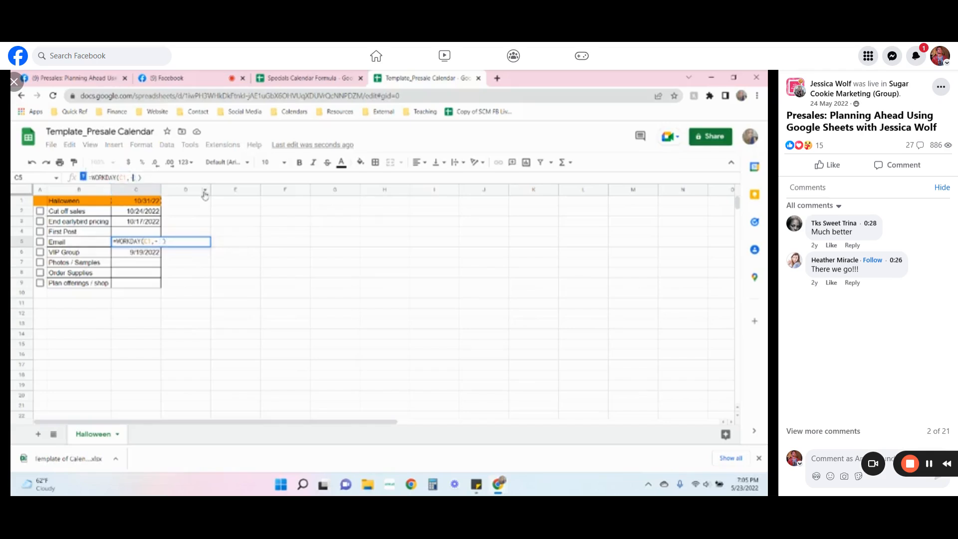
{"action": "type", "text": "29"}
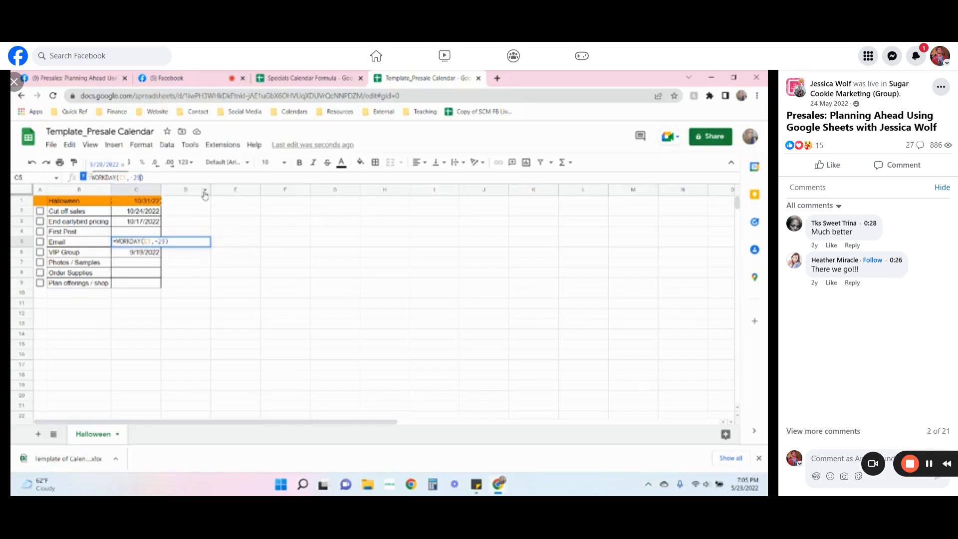
{"action": "key", "text": "Return"}
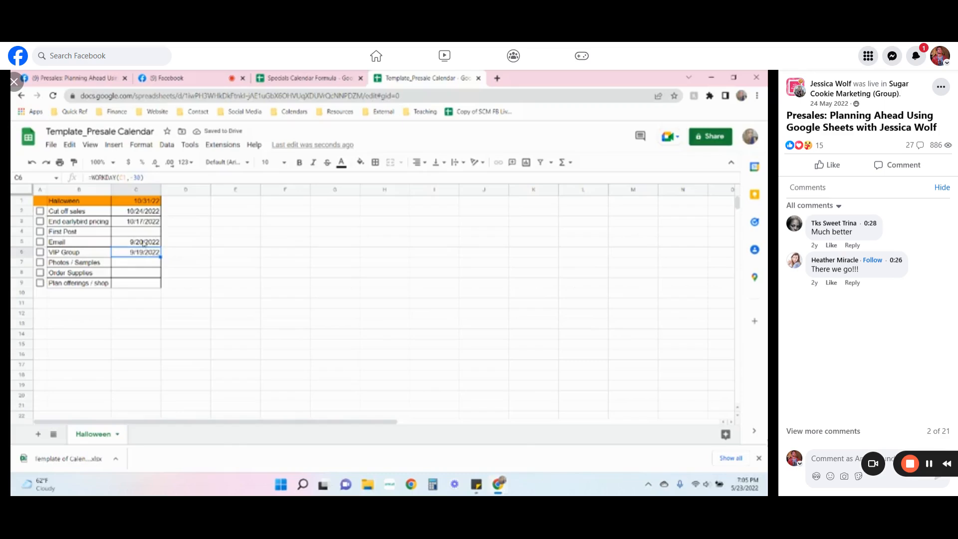
- Paste the copied WORKDAY formula into cell C4 for First Post and change it to =WORKDAY(C1, -28)
{"action": "left_click", "coordinate": [145, 243]}
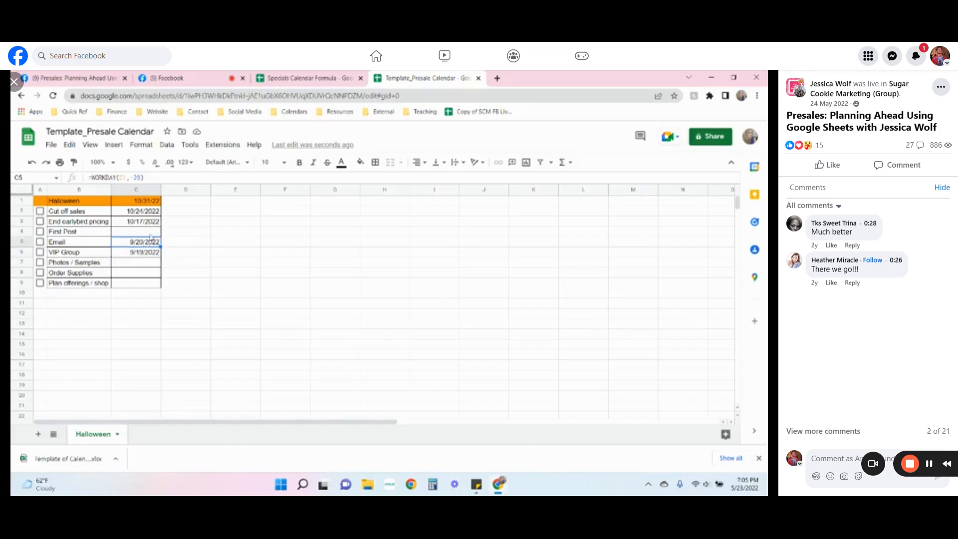
{"action": "left_click", "coordinate": [148, 234]}
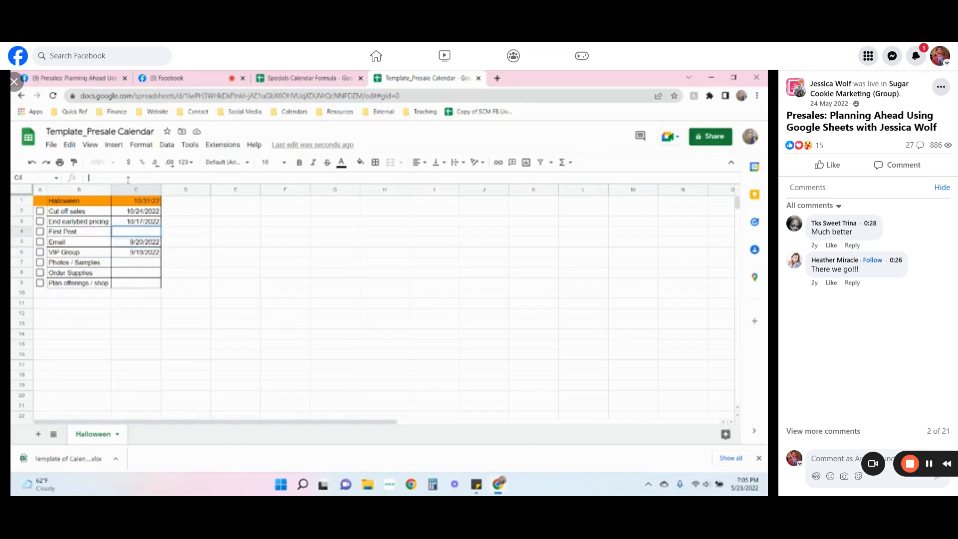
{"action": "left_click", "coordinate": [113, 176]}
{"action": "left_click", "coordinate": [110, 178]}
{"action": "key", "text": "ctrl+v"}
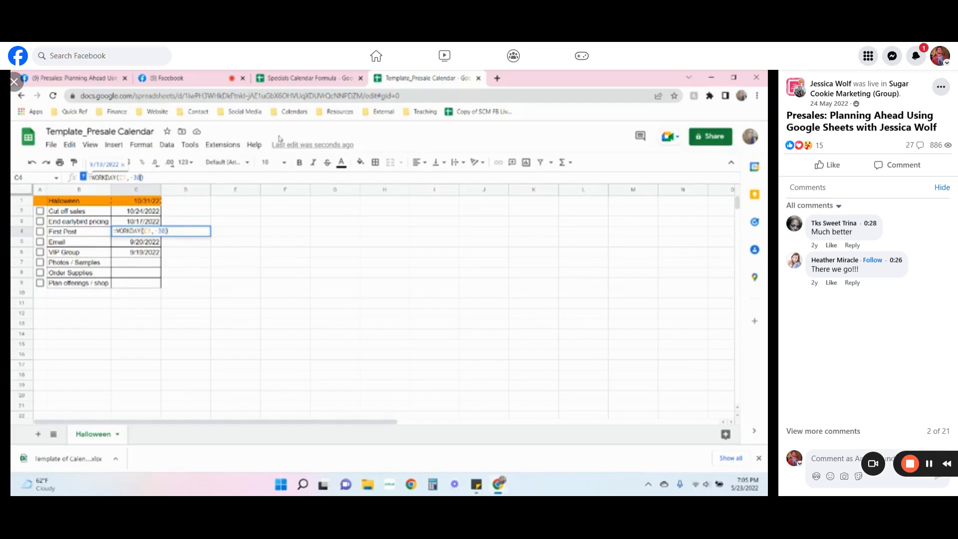
{"action": "key", "text": "BackSpace"}
{"action": "key", "text": "BackSpace"}
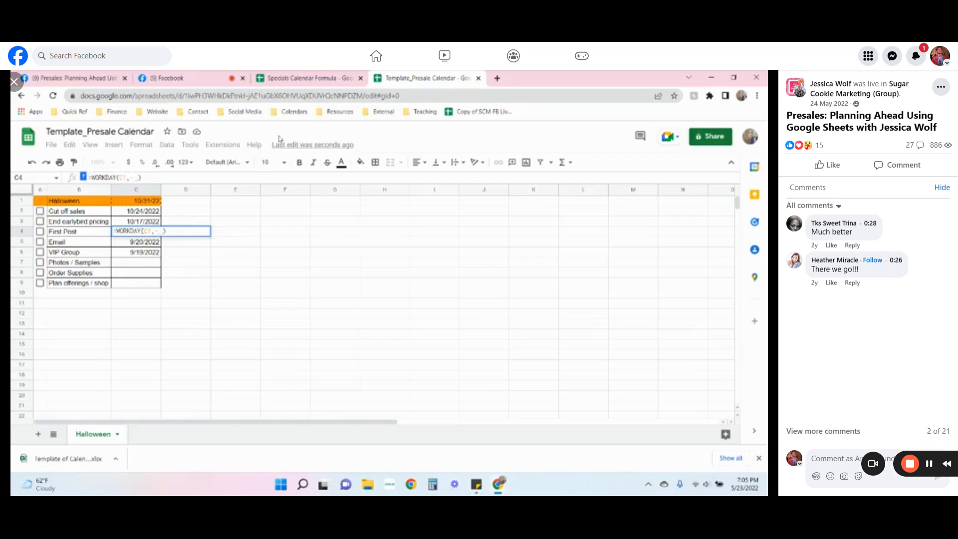
{"action": "type", "text": "28"}
{"action": "key", "text": "Return"}
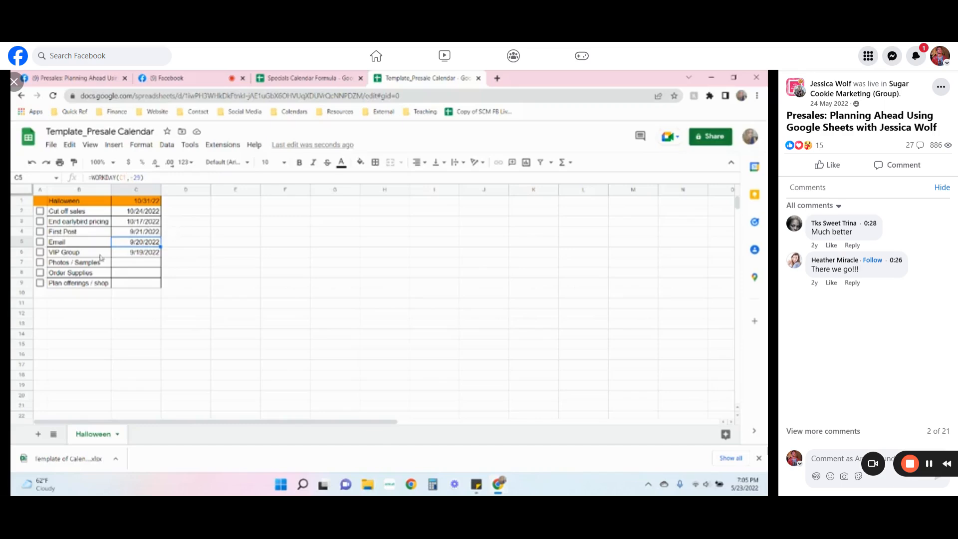
- Paste the copied WORKDAY formula into cell C7 for Photos / Samples and change it to =WORKDAY(C1, -40)
{"action": "left_click", "coordinate": [141, 254]}
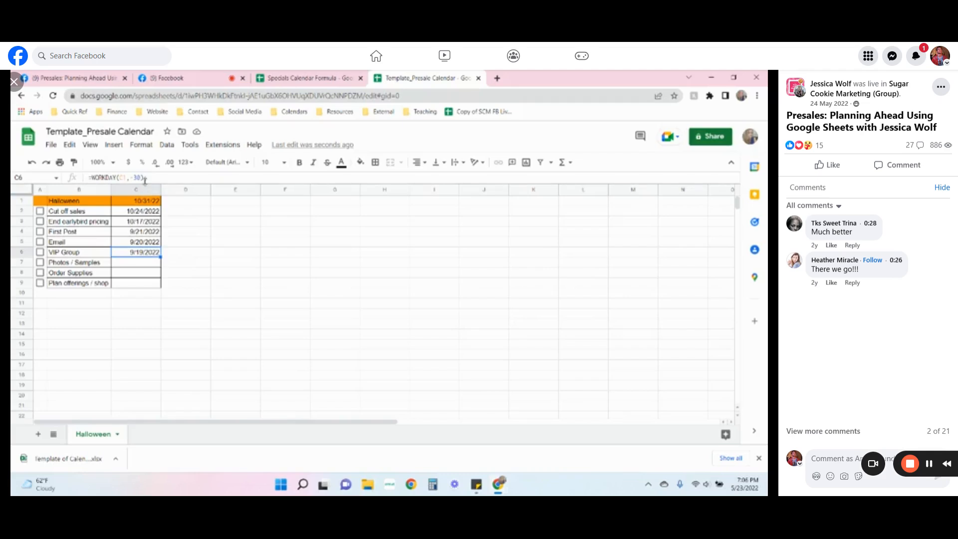
{"action": "left_click", "coordinate": [149, 264]}
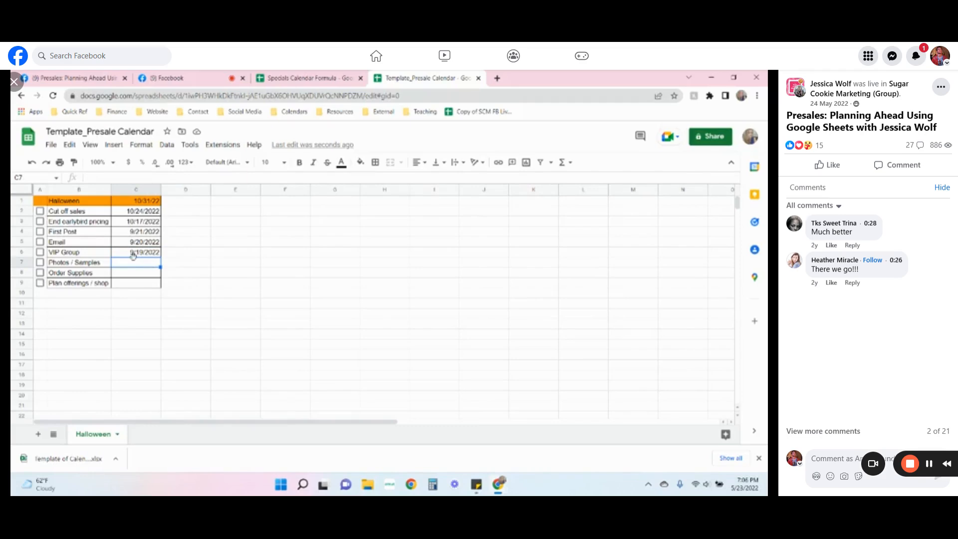
{"action": "left_click", "coordinate": [121, 179]}
{"action": "key", "text": "ctrl+v"}
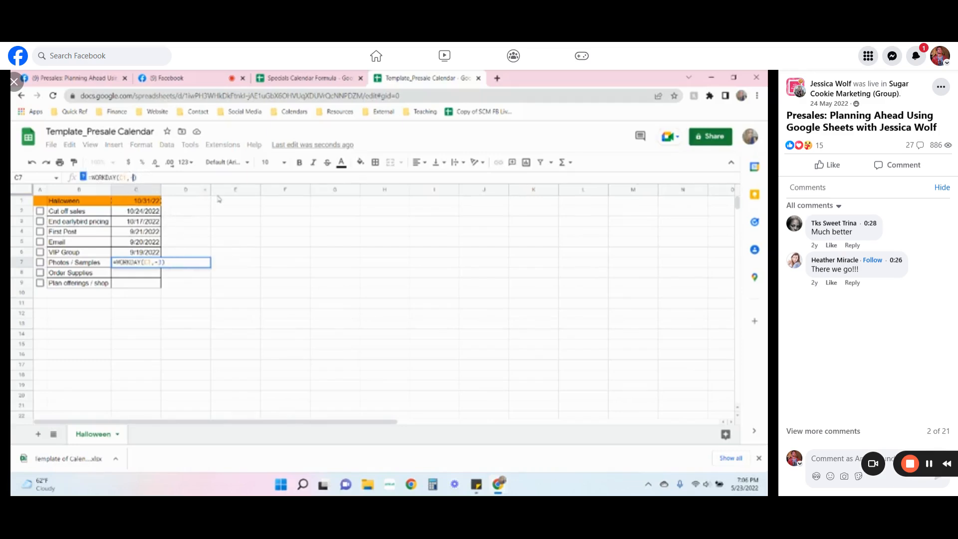
{"action": "key", "text": "BackSpace"}
{"action": "key", "text": "BackSpace"}
{"action": "type", "text": "48"}
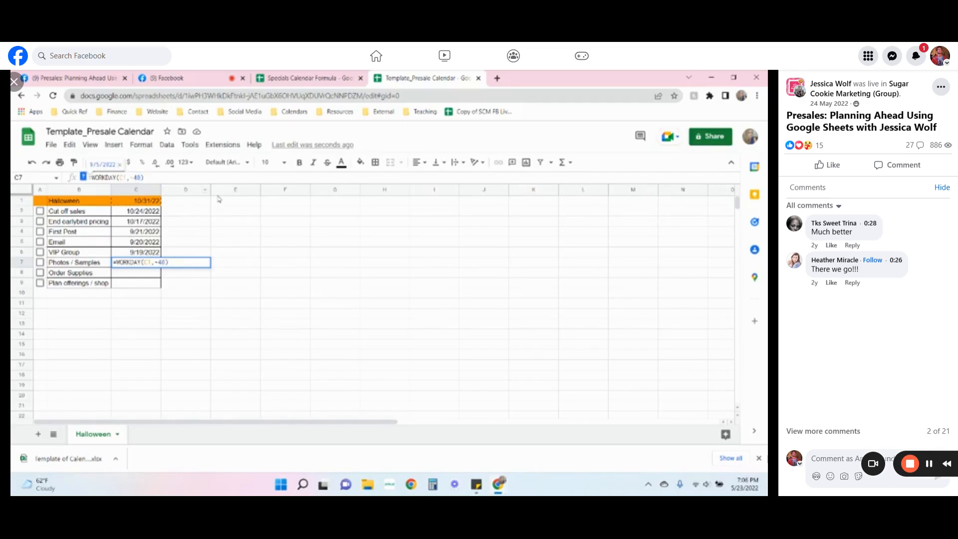
{"action": "key", "text": "Return"}
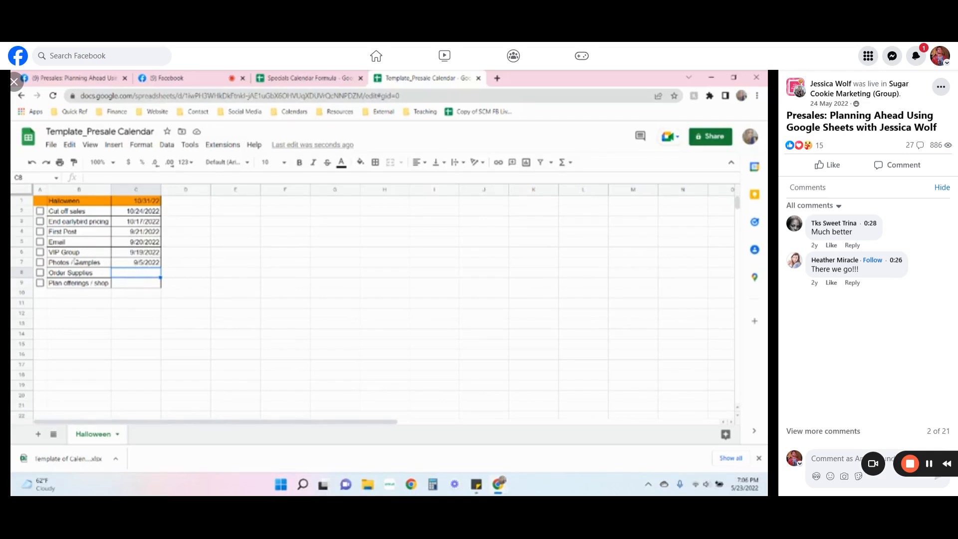
- Paste the copied WORKDAY formula into cell C8 for Order Supplies and change it to =WORKDAY(C1, -45)
{"action": "left_click_drag", "start_coordinate": [76, 262], "coordinate": [123, 267]}
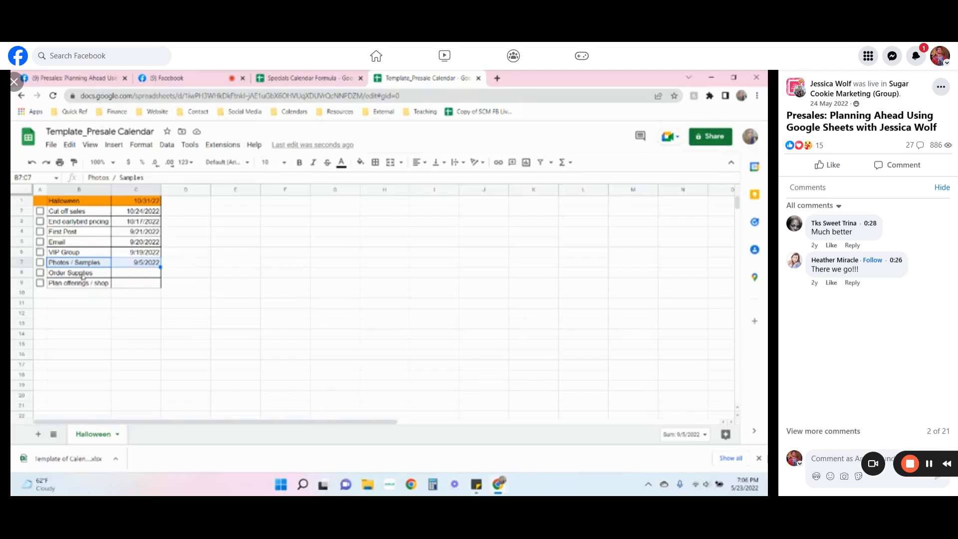
{"action": "left_click", "coordinate": [136, 278]}
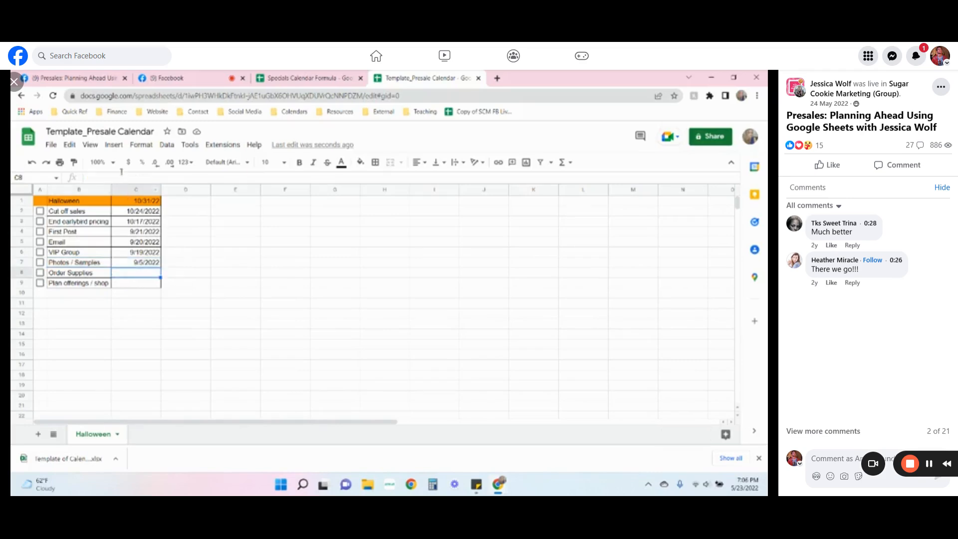
{"action": "type", "text": "=WORKDAY(C1,-30)"}
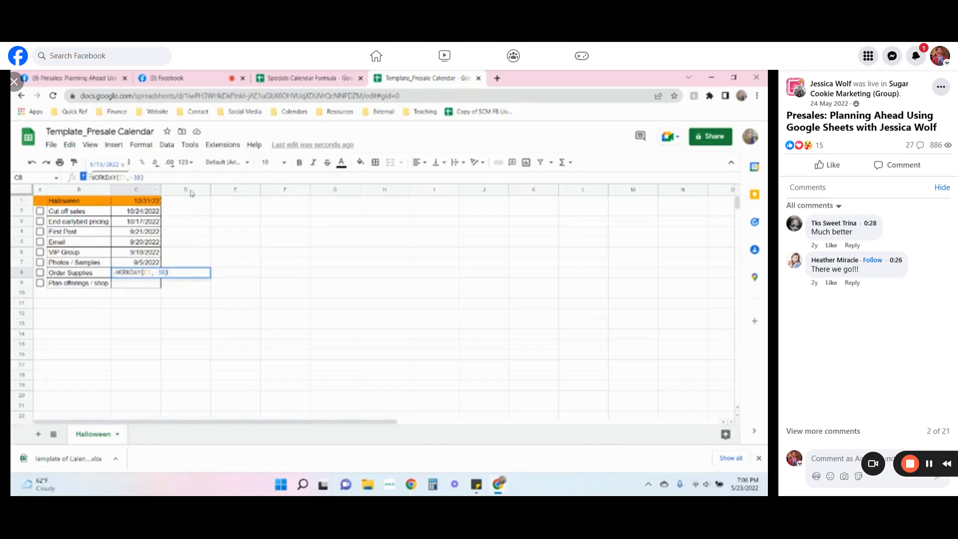
{"action": "key", "text": "BackSpace"}
{"action": "key", "text": "BackSpace"}
{"action": "key", "text": "BackSpace"}
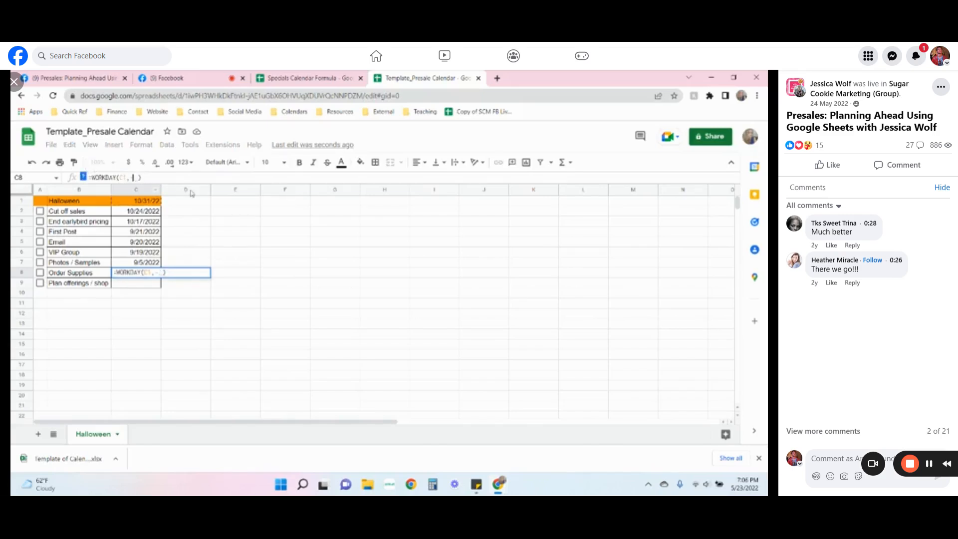
{"action": "type", "text": "-45"}
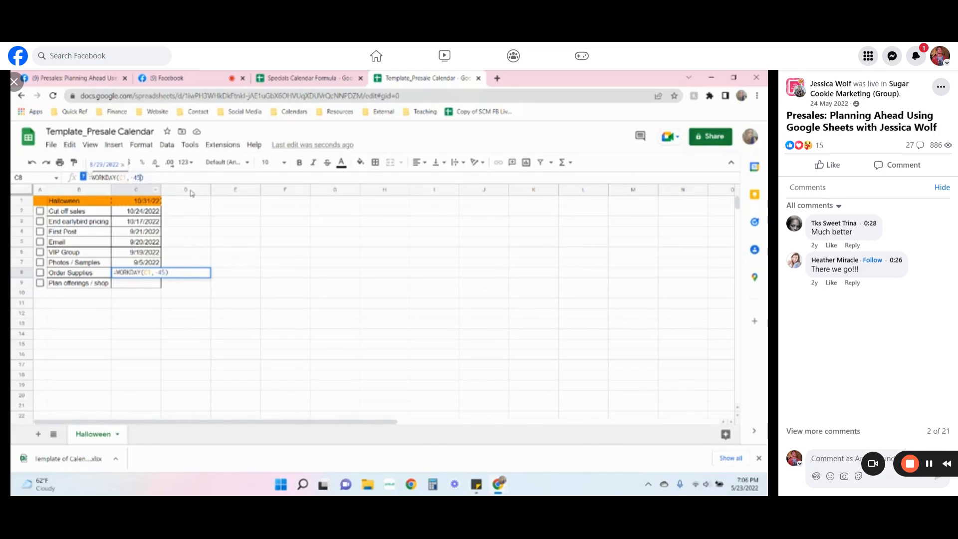
{"action": "key", "text": "Return"}
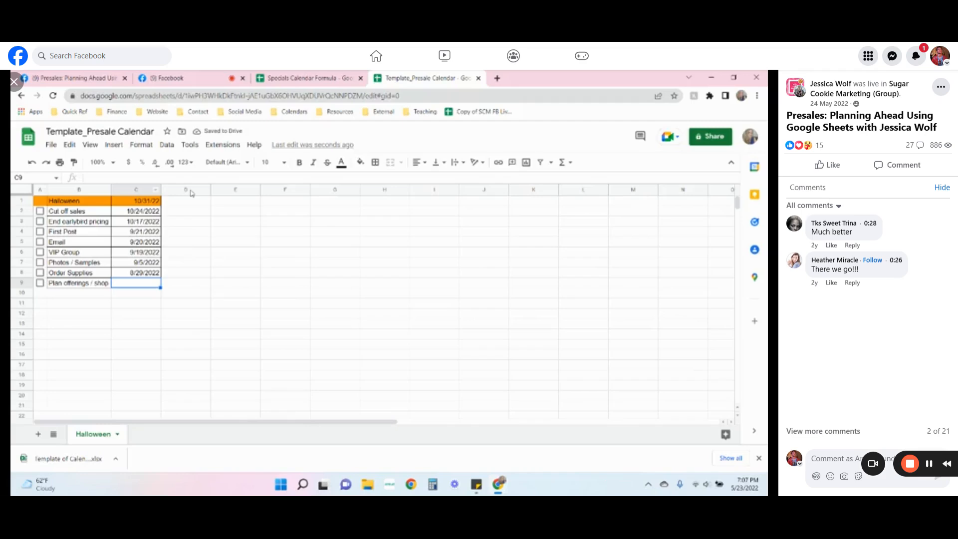
- Enter the copied WORKDAY formula in cell C9 for Plan offerings / shop and change it to =WORKDAY(C1, -50)
{"action": "left_click", "coordinate": [149, 275]}
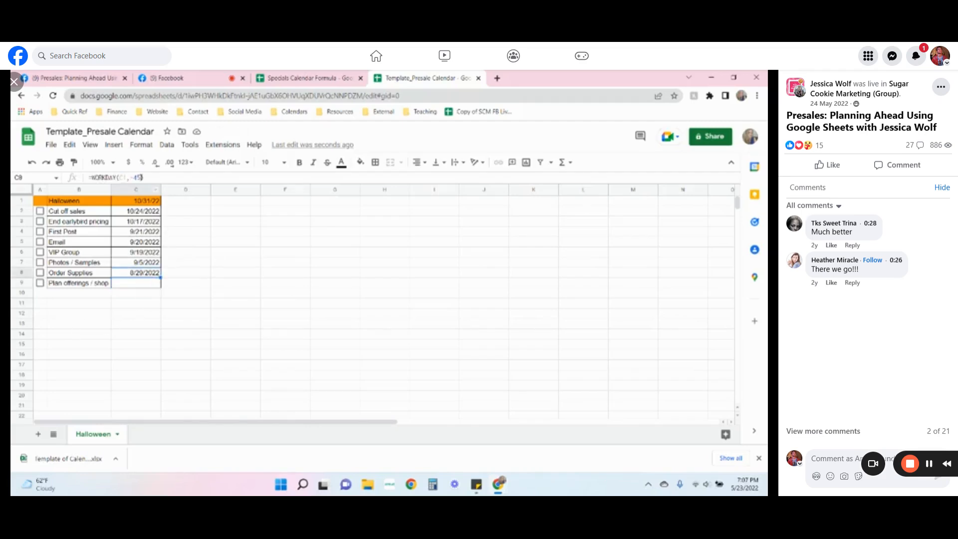
{"action": "left_click", "coordinate": [147, 283]}
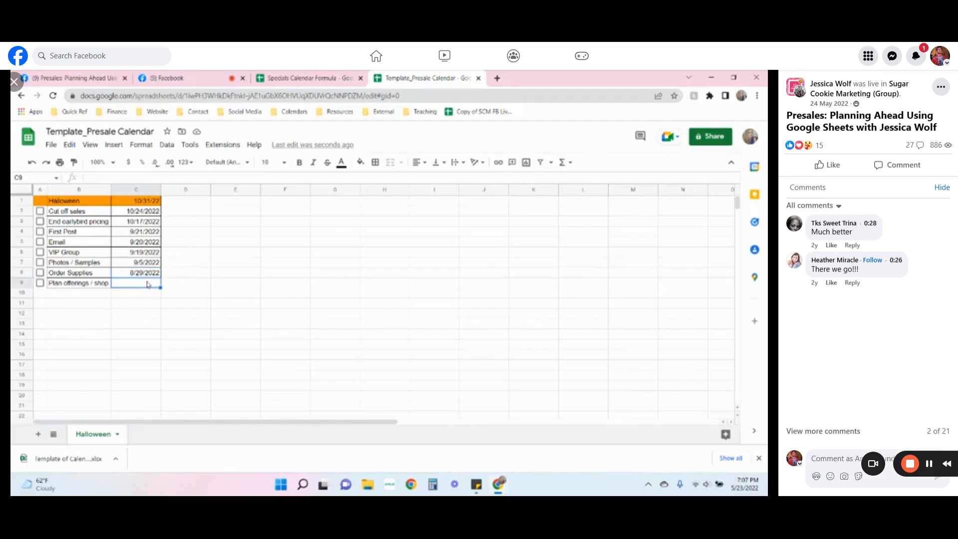
{"action": "left_click", "coordinate": [127, 178]}
{"action": "type", "text": "=WORKDAY(C1, -30)"}
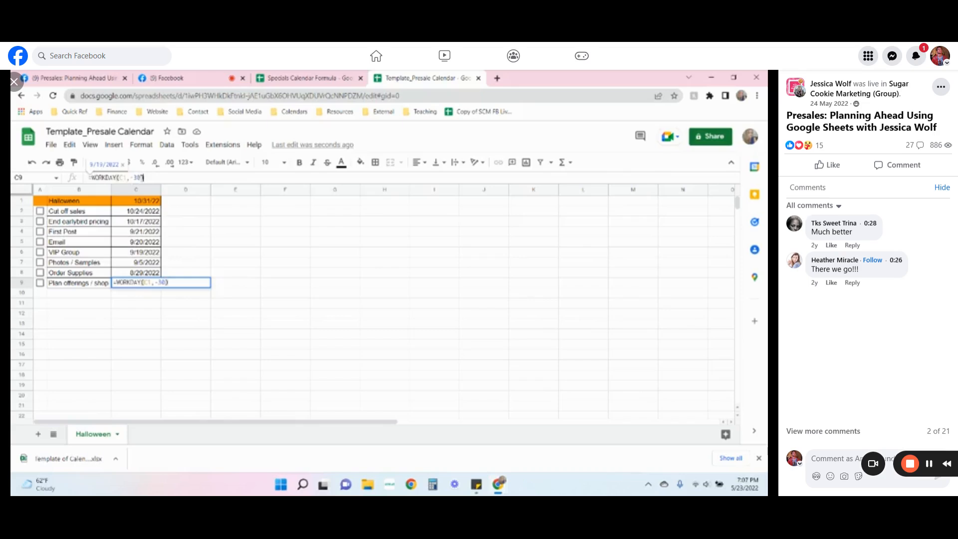
{"action": "key", "text": "Left"}
{"action": "key", "text": "BackSpace"}
{"action": "key", "text": "BackSpace"}
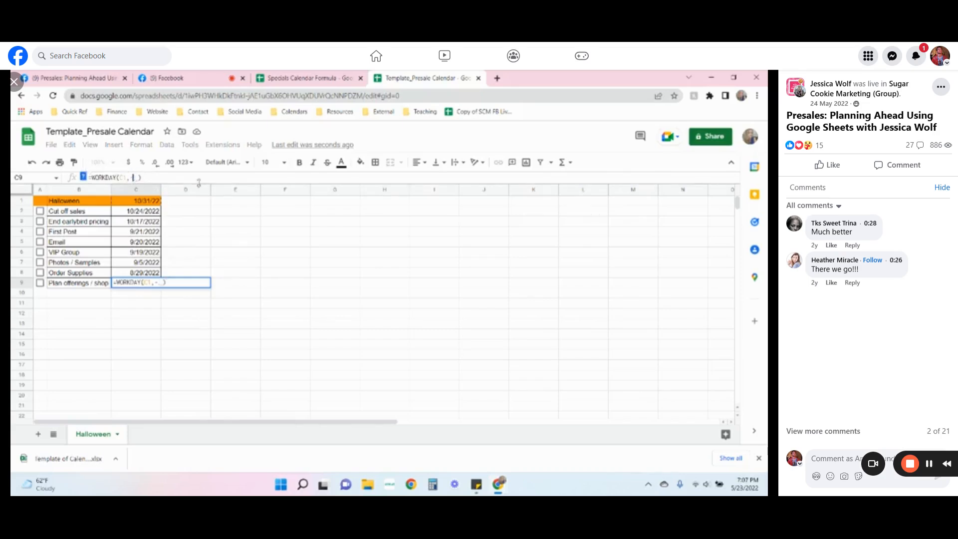
{"action": "type", "text": "50"}
{"action": "key", "text": "Return"}
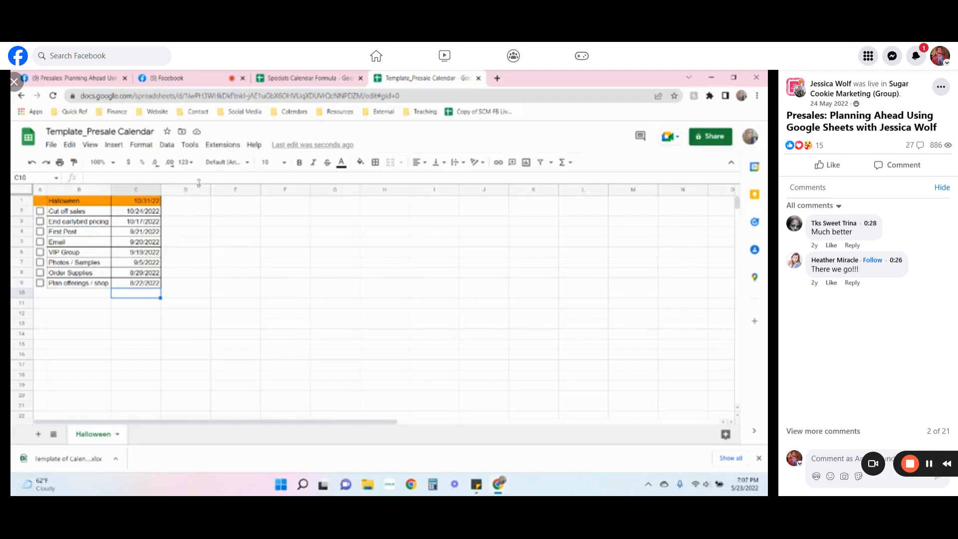
{"action": "left_click_drag", "start_coordinate": [55, 199], "coordinate": [152, 284]}
{"action": "left_click", "coordinate": [230, 314]}
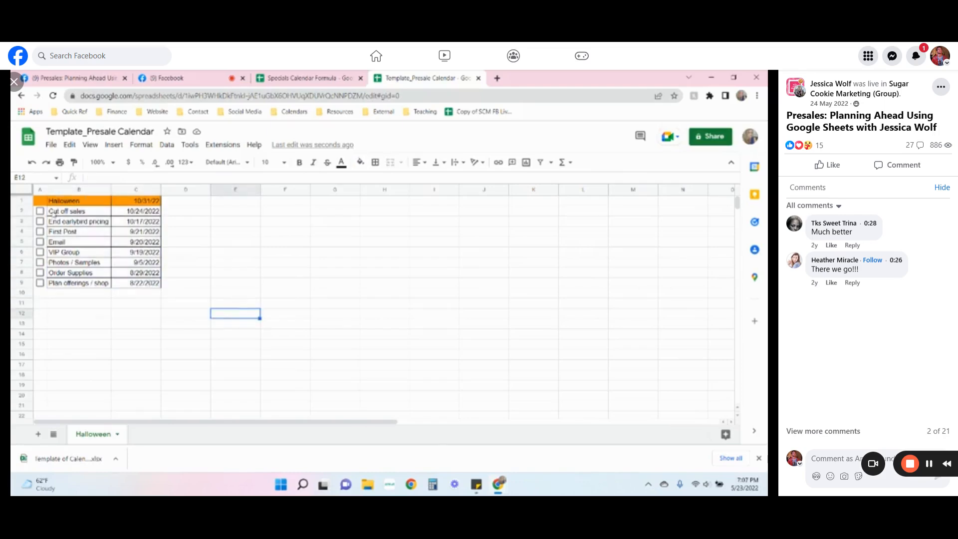
{"action": "left_click_drag", "start_coordinate": [60, 200], "coordinate": [147, 288]}
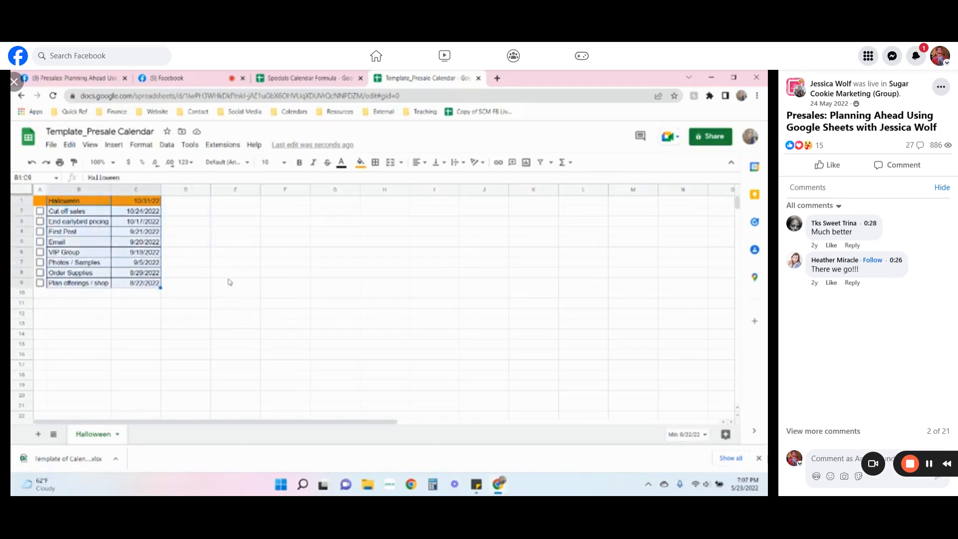
{"action": "left_click", "coordinate": [201, 264]}
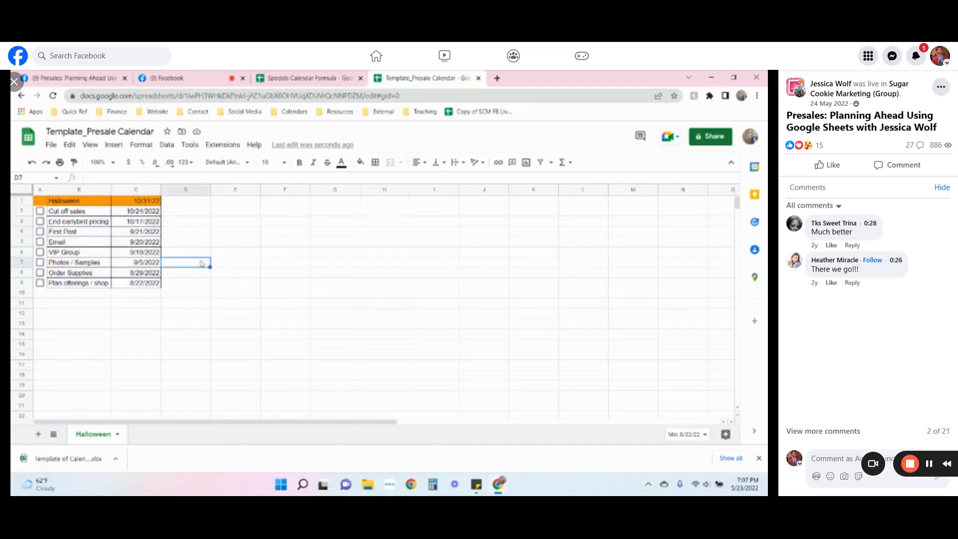
- Examine the Memorial Day and Back To School sheets and the other event sheets in Specials Calendar Formula, and return to Template_Presale Calendar
{"action": "left_click", "coordinate": [281, 79]}
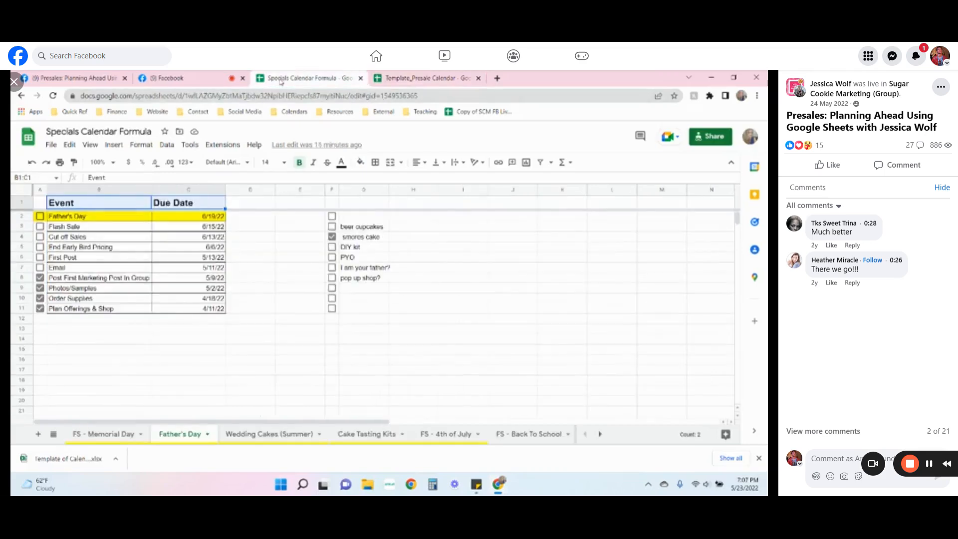
{"action": "left_click", "coordinate": [94, 433]}
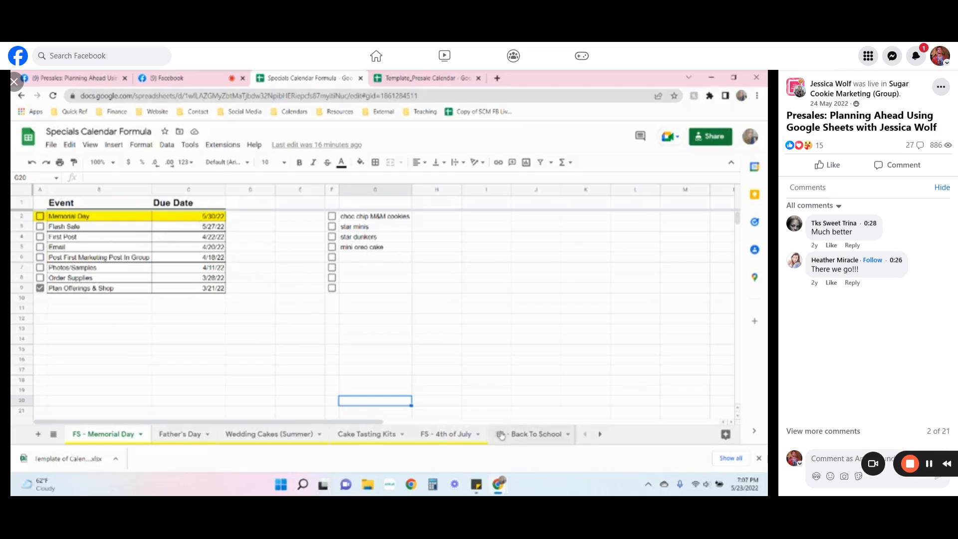
{"action": "left_click", "coordinate": [460, 435]}
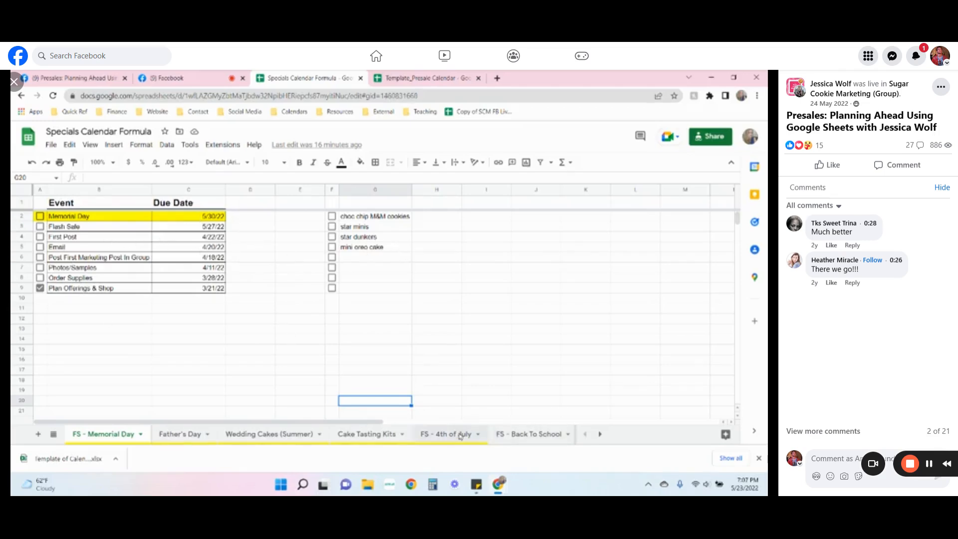
{"action": "left_click", "coordinate": [600, 434]}
{"action": "left_click", "coordinate": [104, 435]}
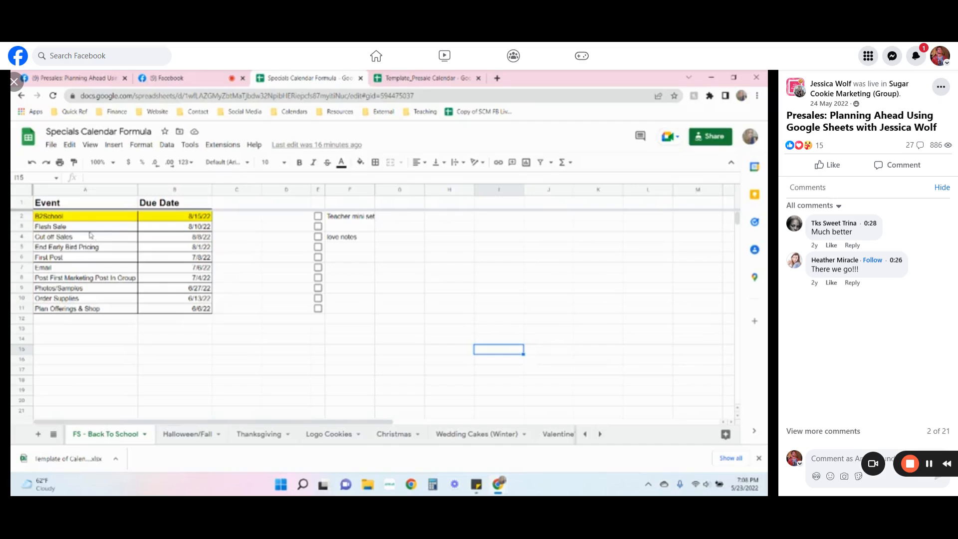
{"action": "left_click", "coordinate": [600, 434]}
{"action": "left_click", "coordinate": [585, 433]}
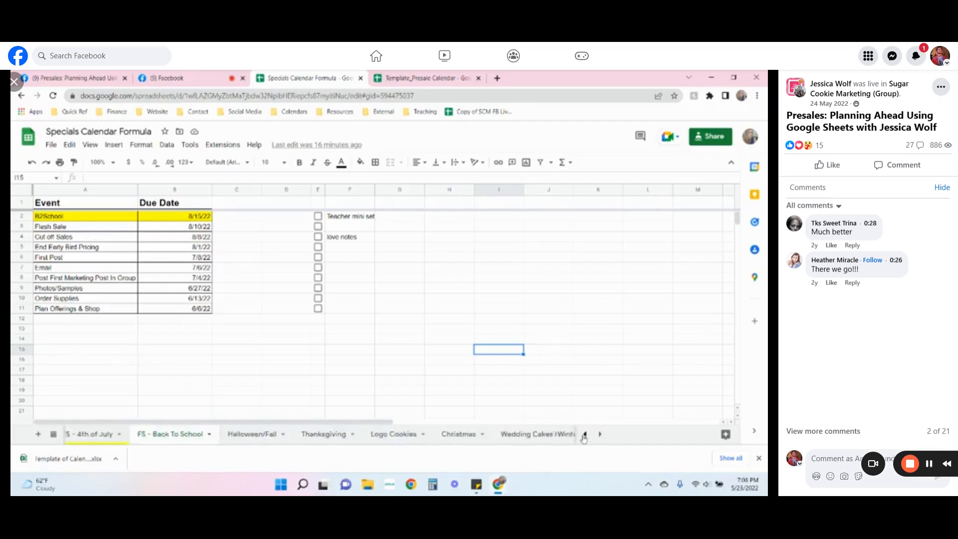
{"action": "left_click", "coordinate": [585, 434]}
{"action": "left_click", "coordinate": [424, 78]}
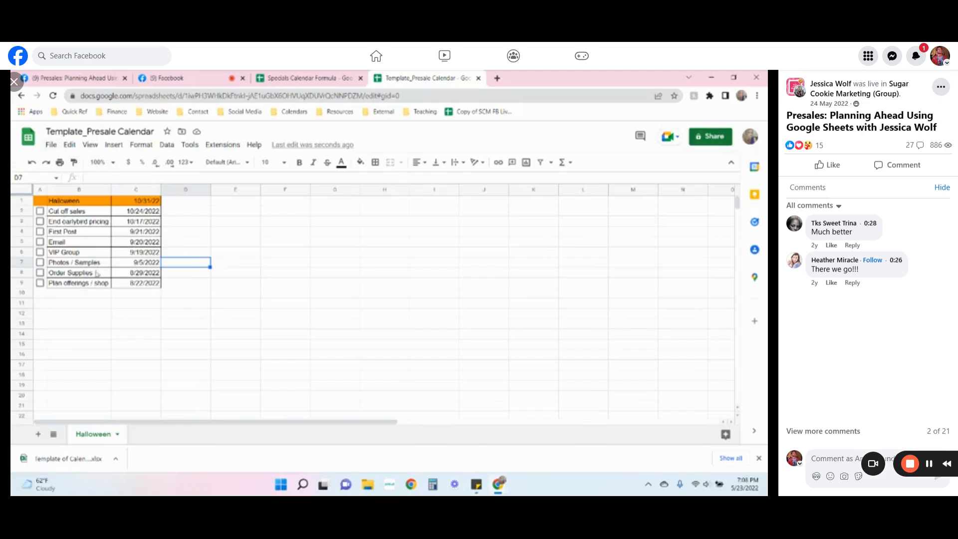
- Check the WORKDAY formulas behind the Cut off sales, End earlybird pricing and First Post dates
{"action": "left_click", "coordinate": [60, 264]}
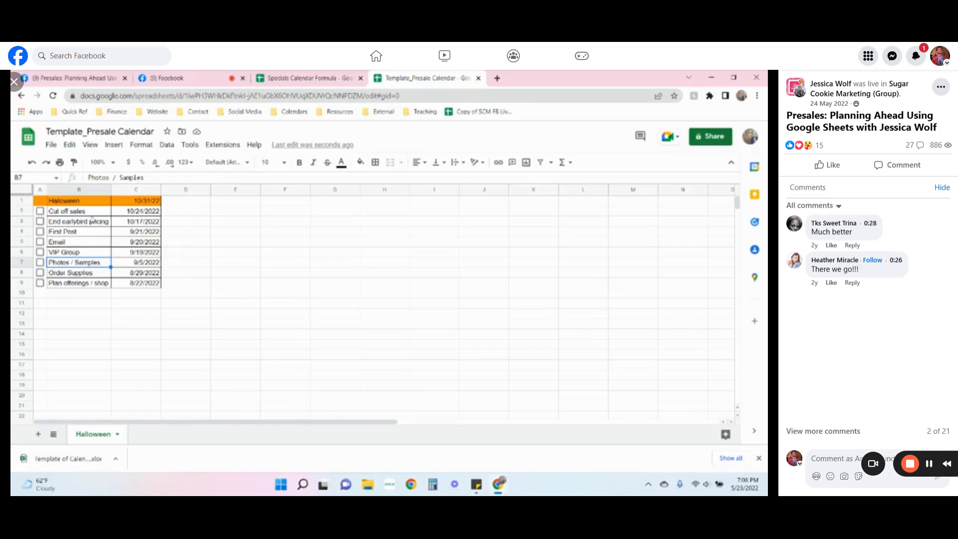
{"action": "left_click", "coordinate": [242, 254]}
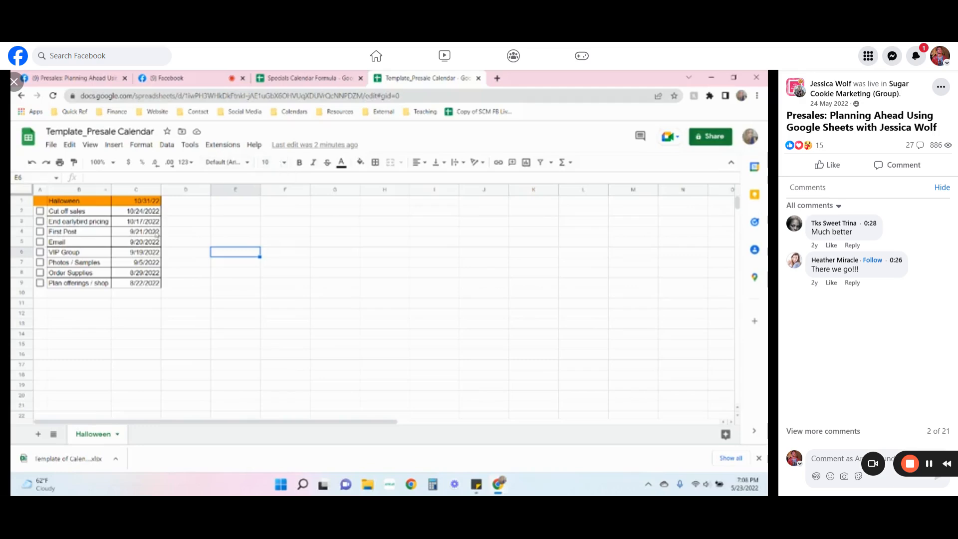
{"action": "left_click", "coordinate": [150, 213]}
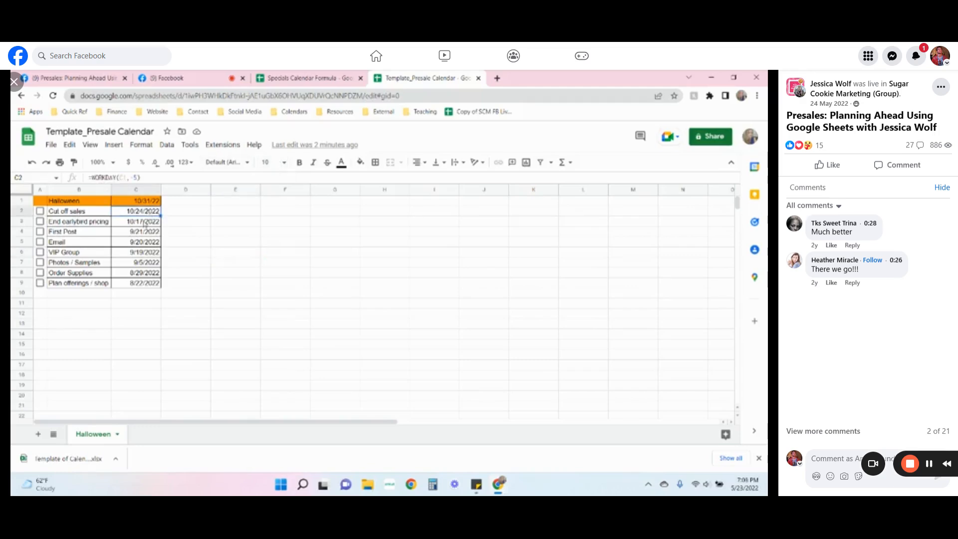
{"action": "left_click", "coordinate": [146, 226]}
{"action": "left_click", "coordinate": [153, 234]}
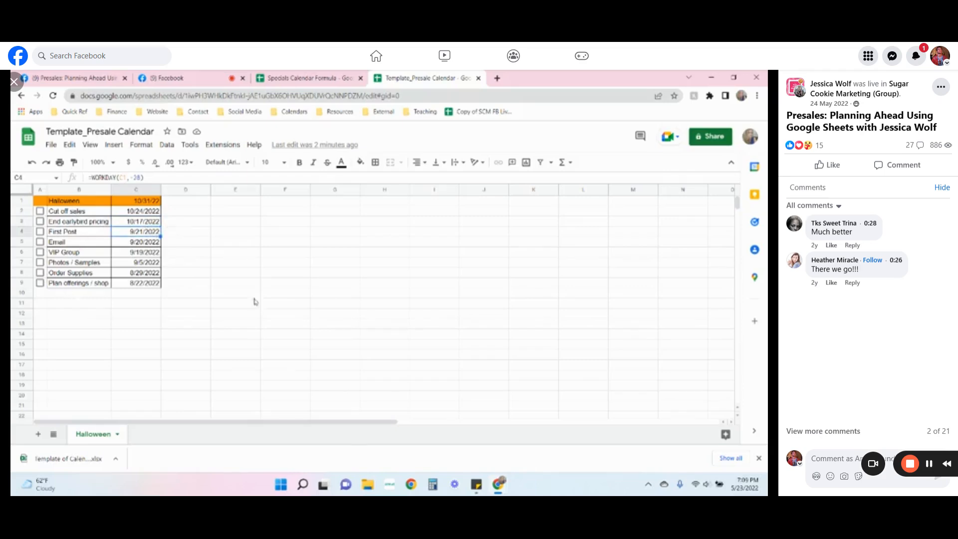
{"action": "left_click", "coordinate": [266, 212]}
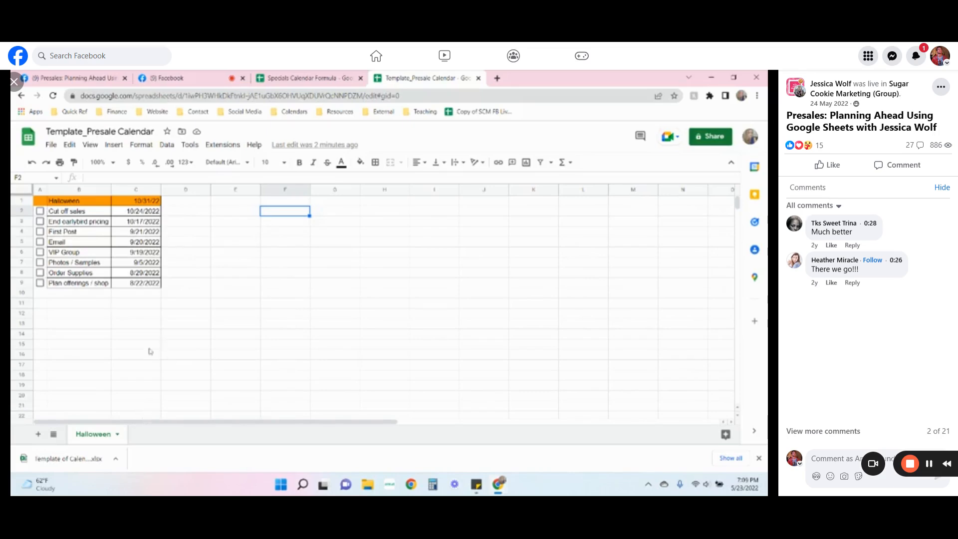
{"action": "left_click_drag", "start_coordinate": [74, 202], "coordinate": [202, 284]}
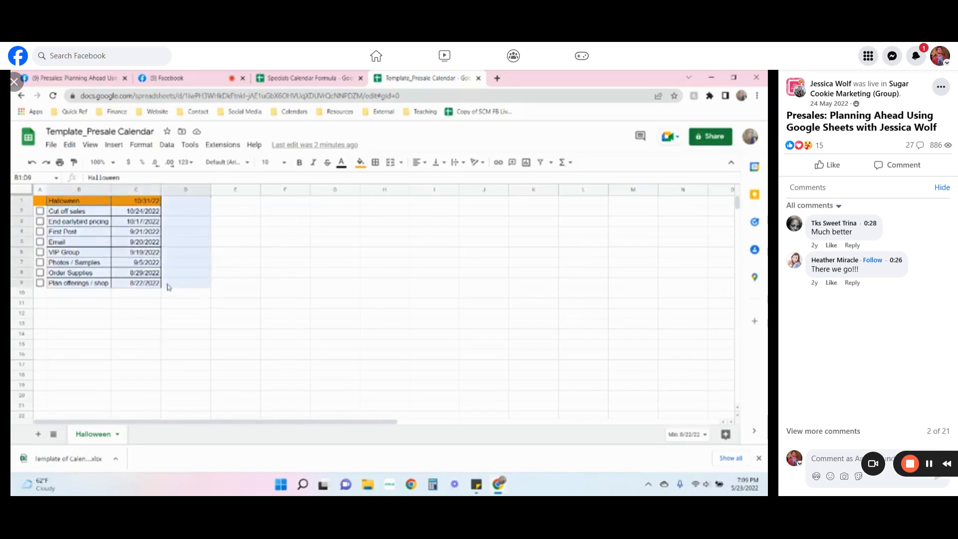
{"action": "left_click", "coordinate": [186, 323]}
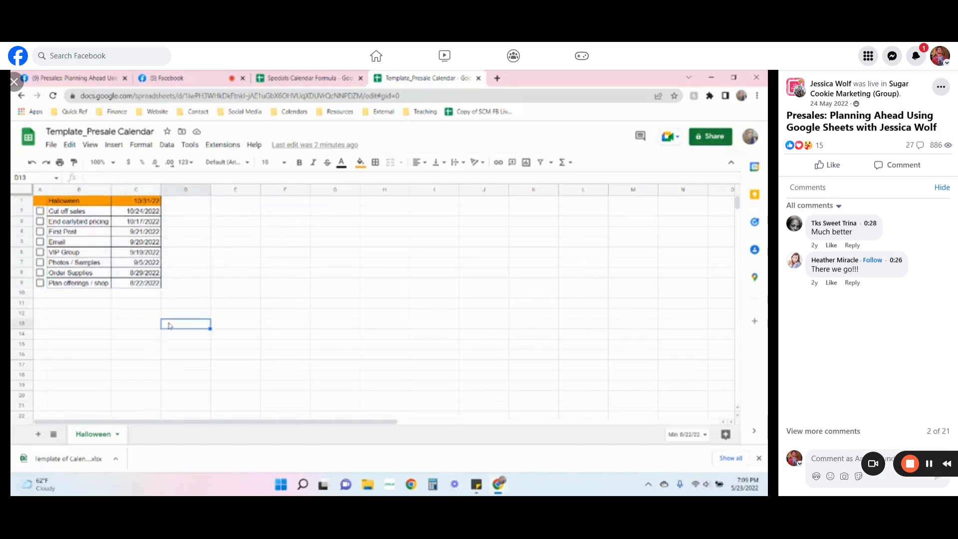
- Duplicate the Halloween sheet and rename the copy Thanksgiving
{"action": "left_click", "coordinate": [117, 435]}
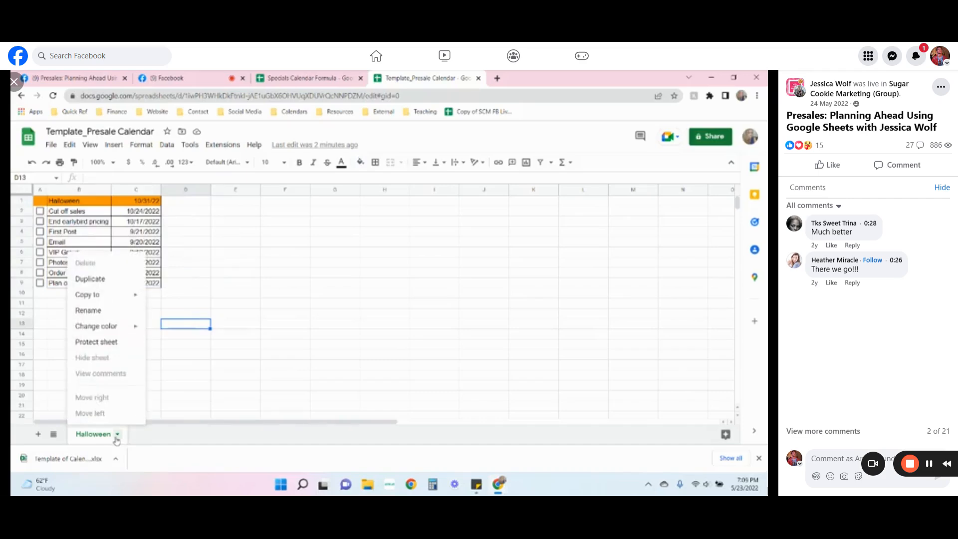
{"action": "left_click", "coordinate": [107, 279]}
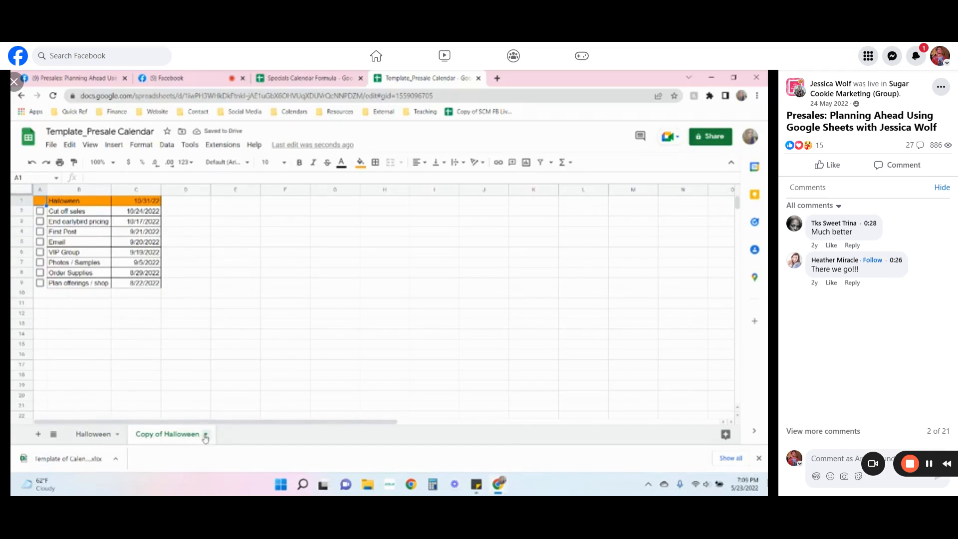
{"action": "left_click", "coordinate": [205, 435]}
{"action": "left_click", "coordinate": [165, 315]}
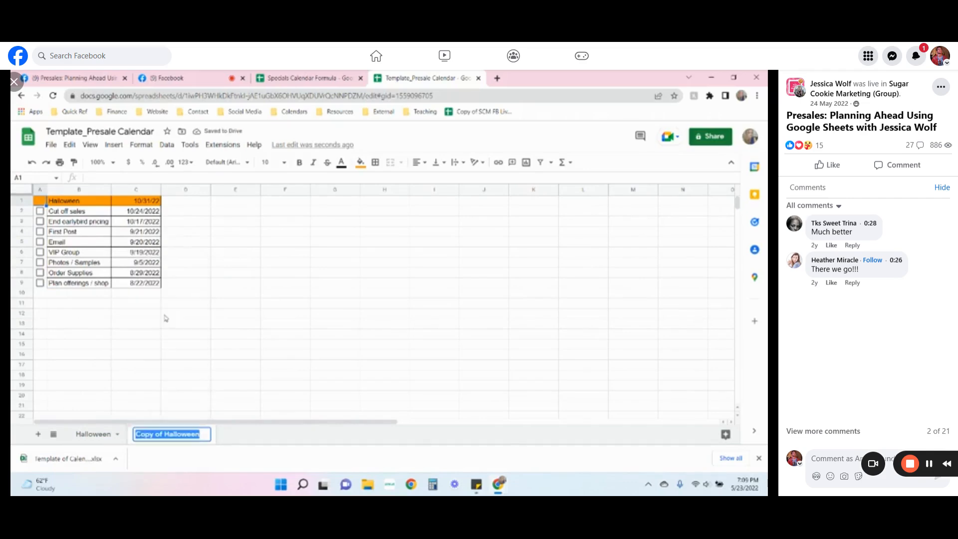
{"action": "type", "text": "Th"}
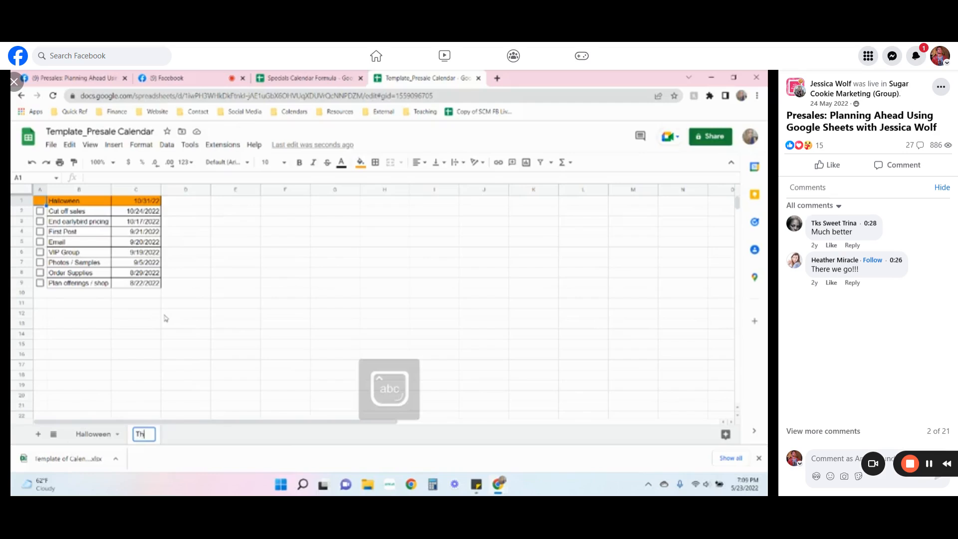
{"action": "type", "text": "anksgiving"}
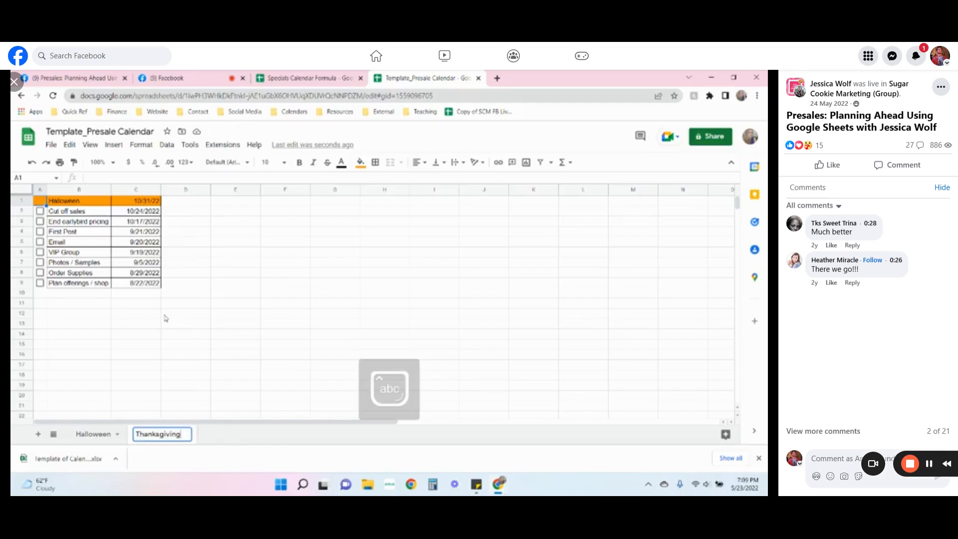
{"action": "left_click", "coordinate": [212, 316]}
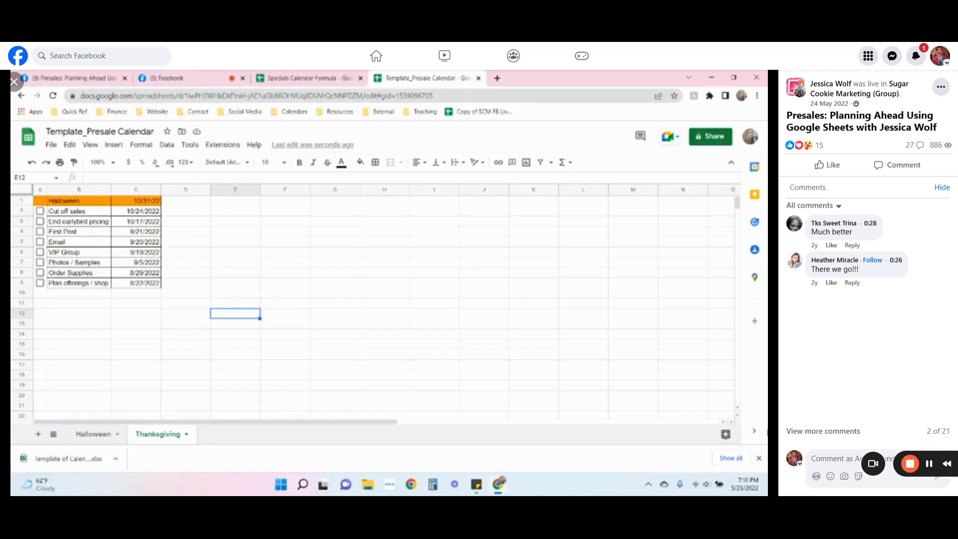
- Look up the date of Thanksgiving by browsing the system calendar forward to November 2022
{"action": "left_click", "coordinate": [744, 483]}
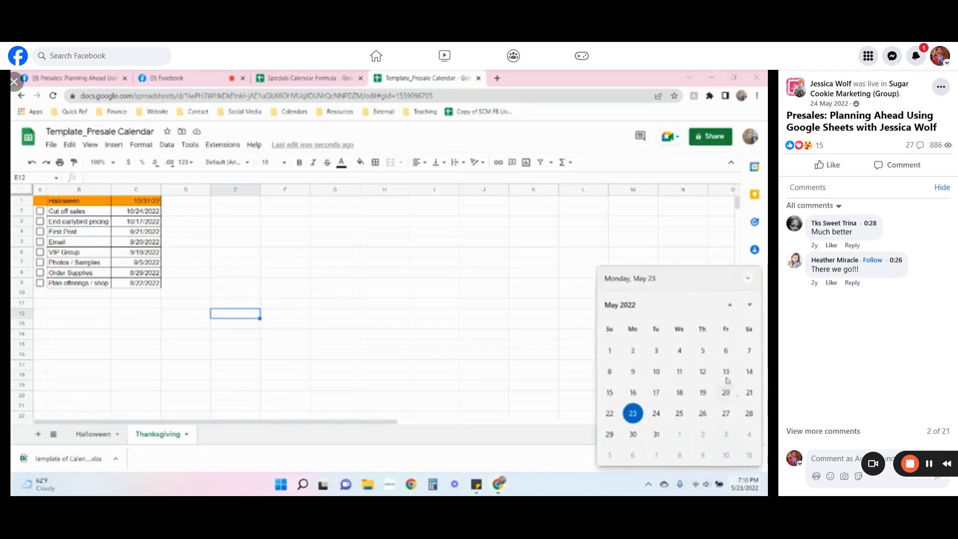
{"action": "left_click", "coordinate": [749, 305]}
{"action": "left_click", "coordinate": [748, 305]}
{"action": "left_click", "coordinate": [749, 305]}
{"action": "left_click", "coordinate": [748, 306]}
{"action": "left_click", "coordinate": [749, 305]}
{"action": "left_click", "coordinate": [749, 305]}
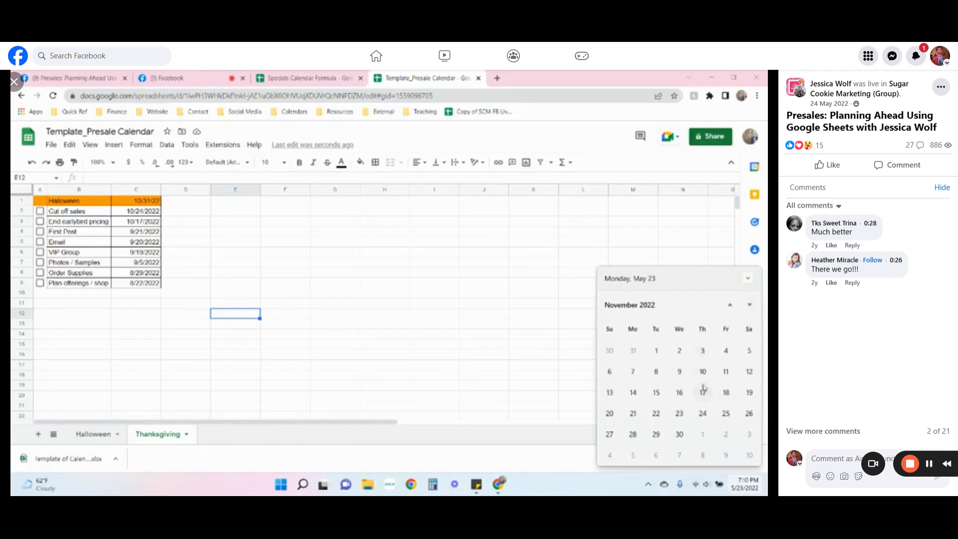
{"action": "left_click", "coordinate": [248, 253]}
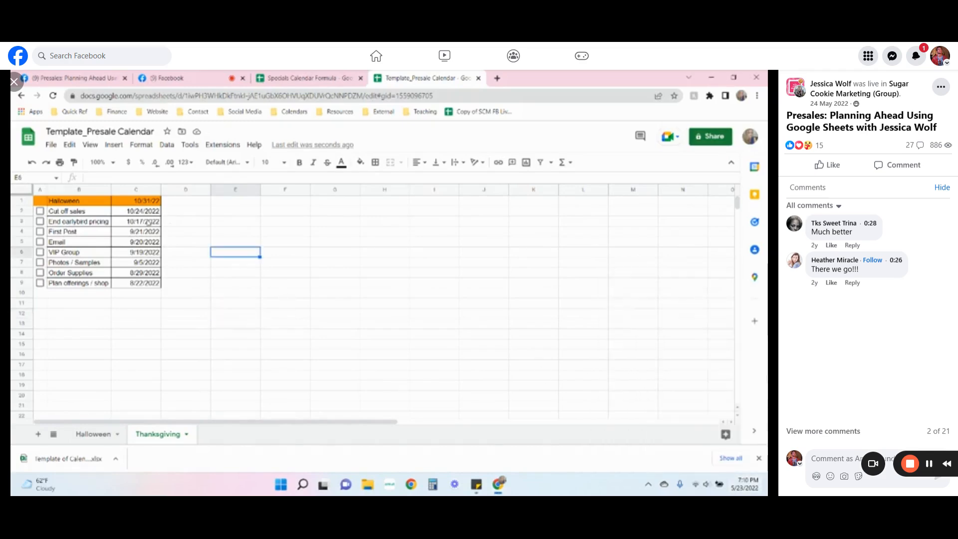
- Set the event date in cell C1 of the Thanksgiving sheet to 11/24/22
{"action": "left_click", "coordinate": [130, 200]}
{"action": "type", "text": "11"}
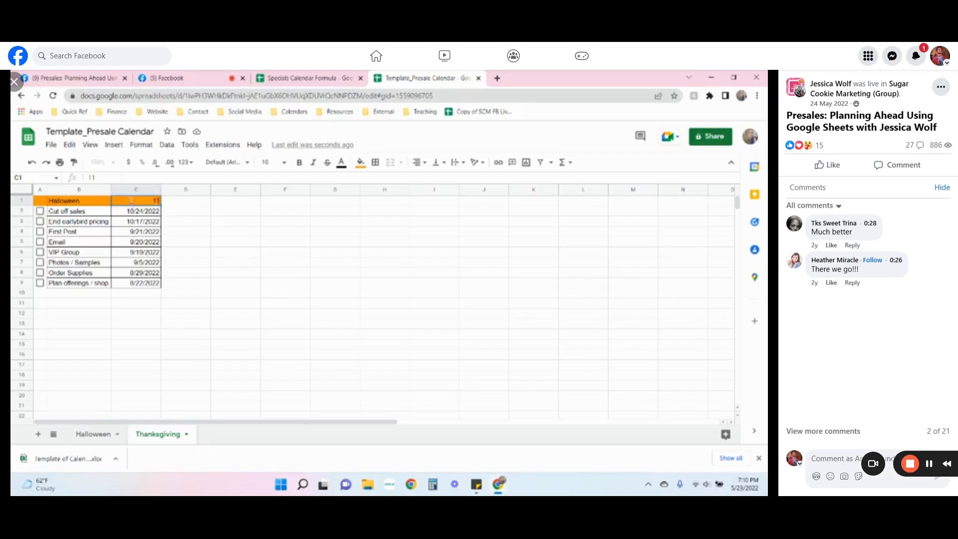
{"action": "type", "text": "/24/22"}
{"action": "key", "text": "Return"}
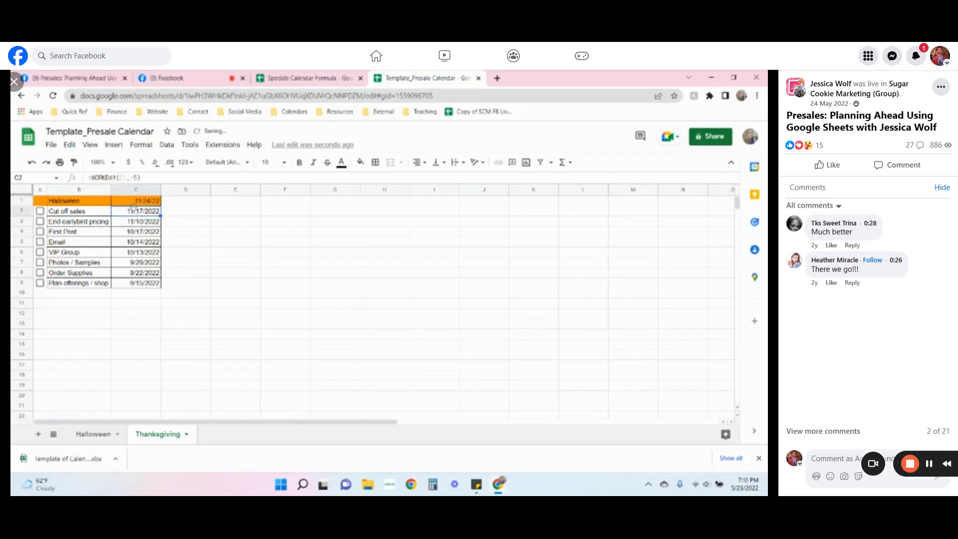
{"action": "left_click_drag", "start_coordinate": [134, 211], "coordinate": [134, 282]}
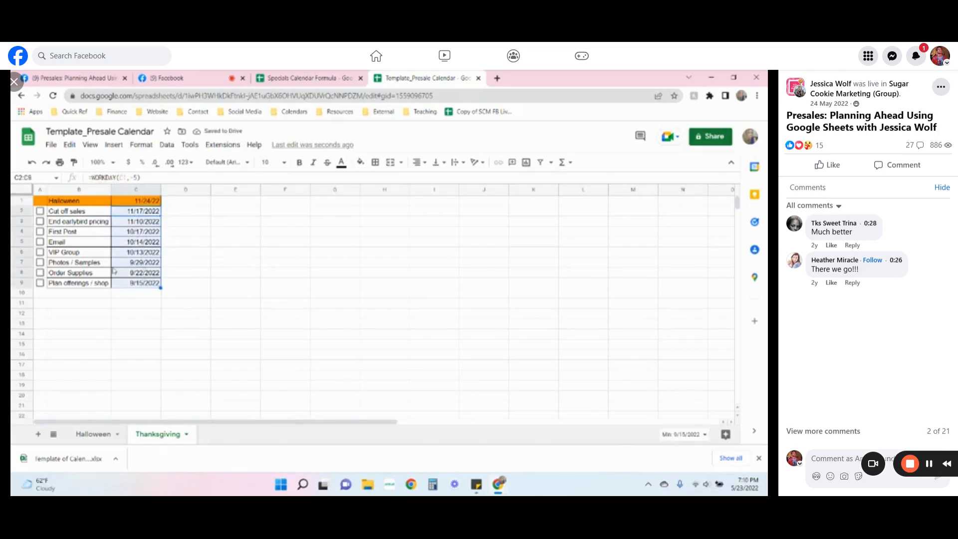
{"action": "left_click", "coordinate": [69, 211]}
{"action": "left_click_drag", "start_coordinate": [68, 211], "coordinate": [88, 281]}
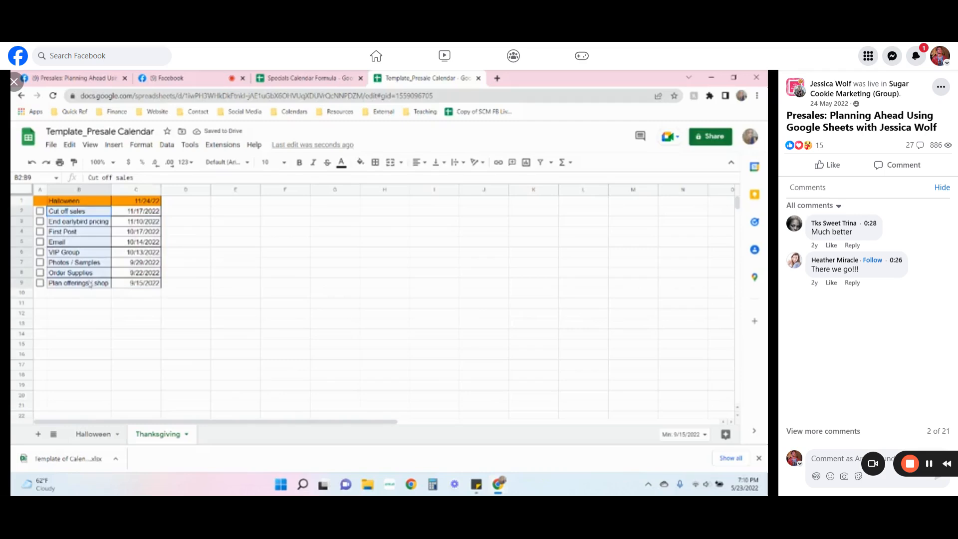
- Replace the event name in cell B1 of the Thanksgiving sheet with Thanksgiving
{"action": "left_click", "coordinate": [67, 202]}
{"action": "type", "text": "Thanksgiving"}
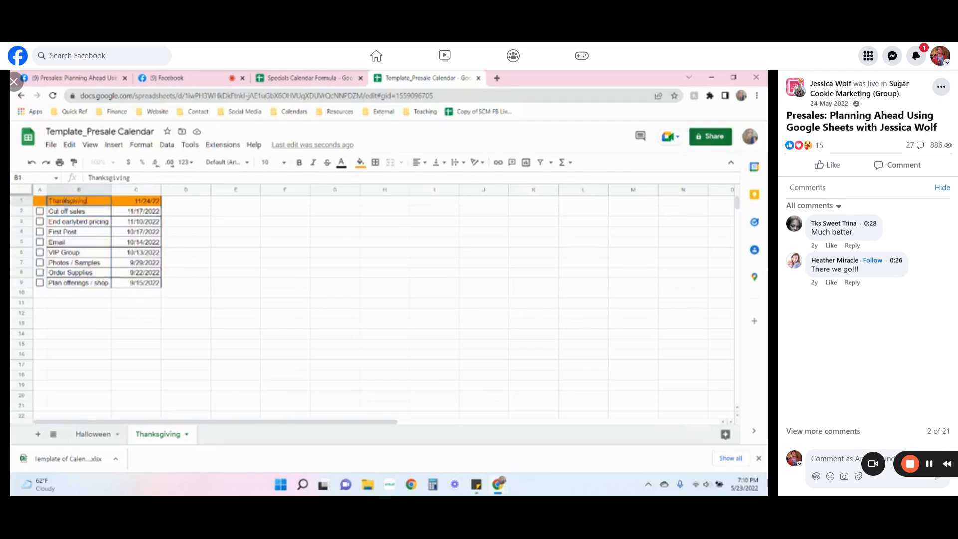
{"action": "left_click", "coordinate": [339, 284]}
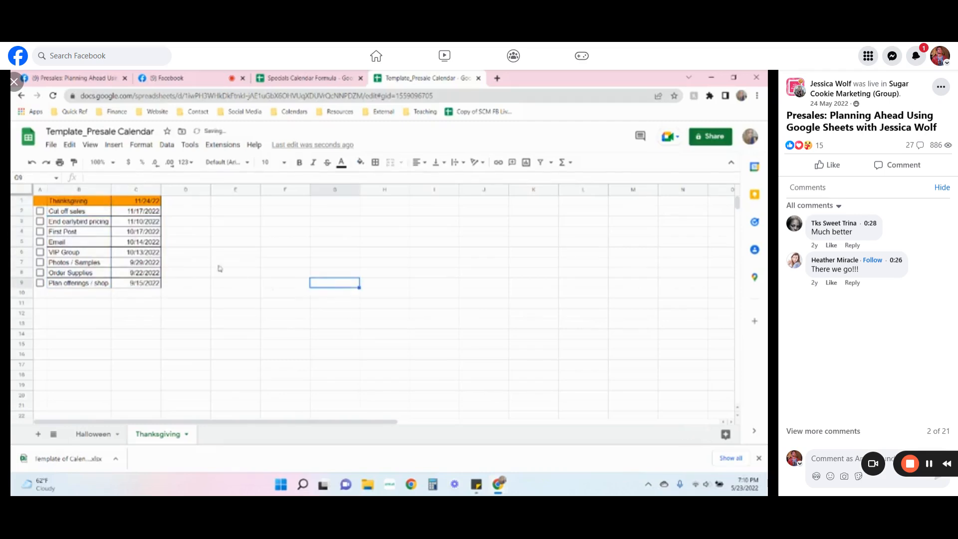
{"action": "left_click_drag", "start_coordinate": [157, 215], "coordinate": [152, 237]}
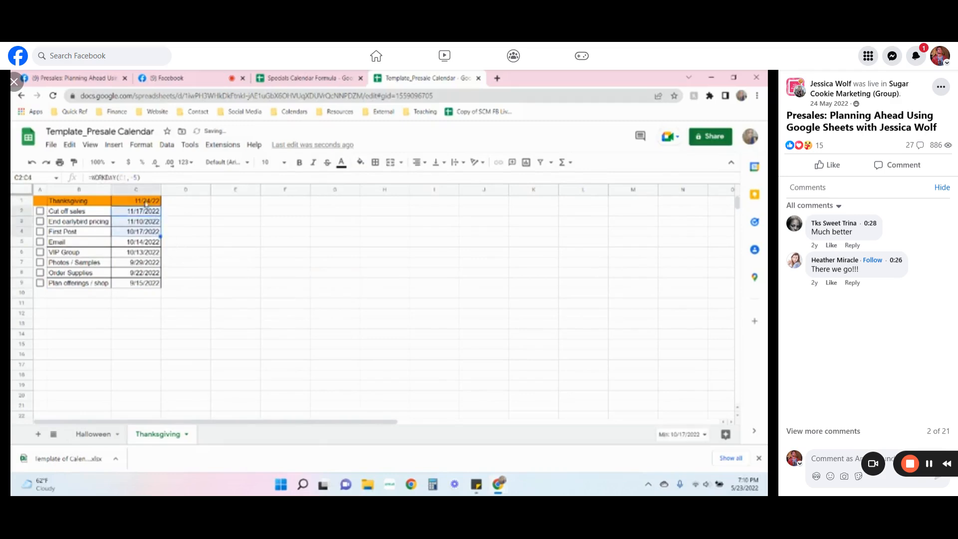
{"action": "left_click", "coordinate": [150, 203]}
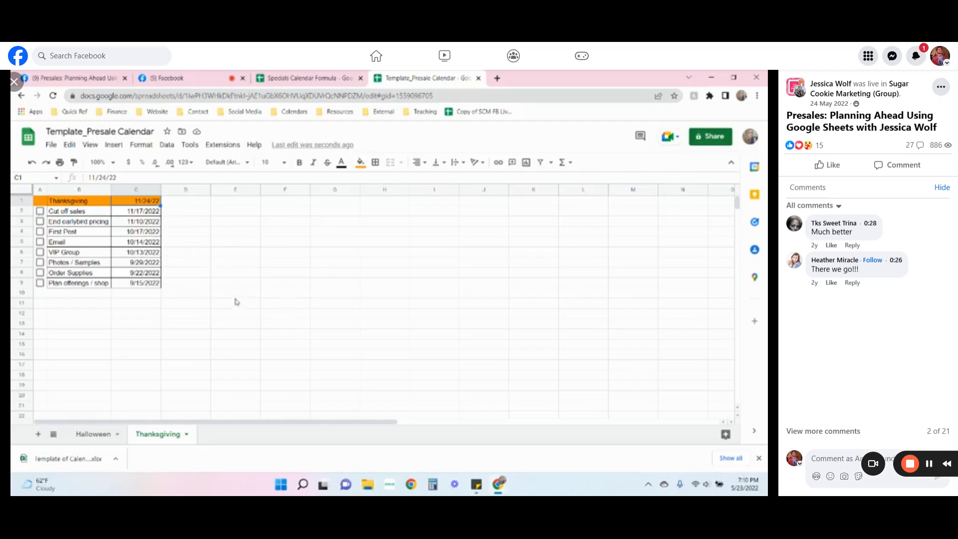
- Switch to the Specials Calendar Formula spreadsheet to view the idea checklist on its Back To School sheet, then return to Template_Presale Calendar
{"action": "left_click", "coordinate": [330, 79]}
{"action": "left_click_drag", "start_coordinate": [360, 217], "coordinate": [352, 305]}
{"action": "left_click", "coordinate": [335, 250]}
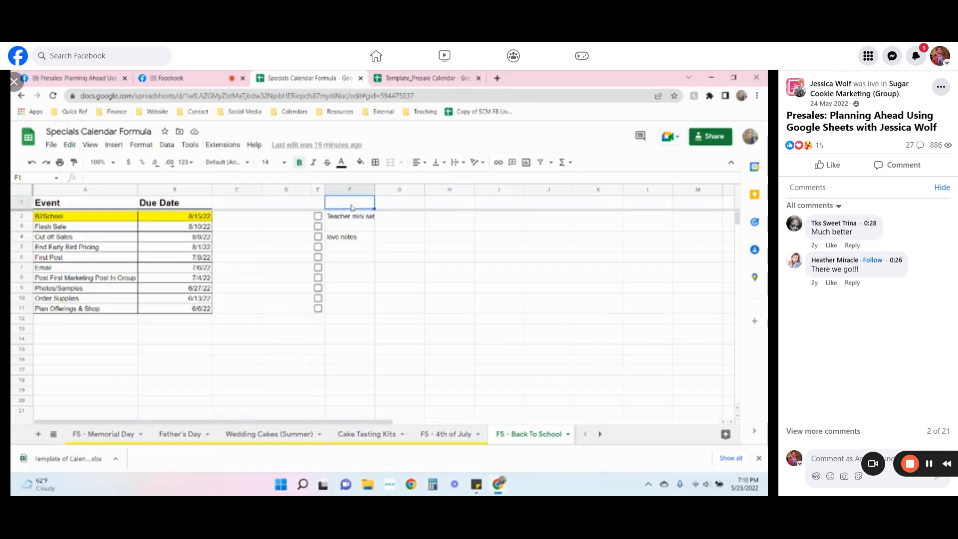
{"action": "left_click", "coordinate": [437, 78]}
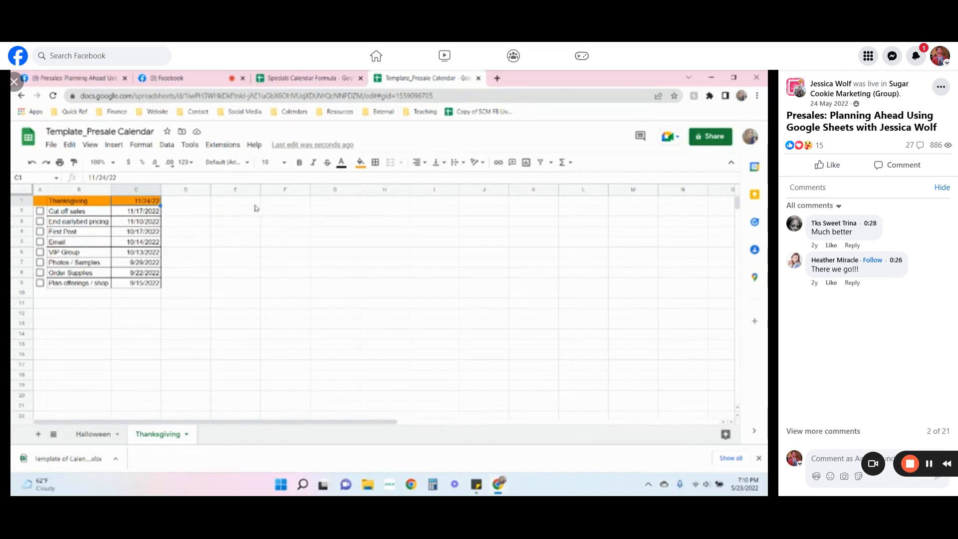
- Insert checkboxes in cells F1:F9 of the Thanksgiving sheet and fit column F's width to them
{"action": "left_click", "coordinate": [272, 215]}
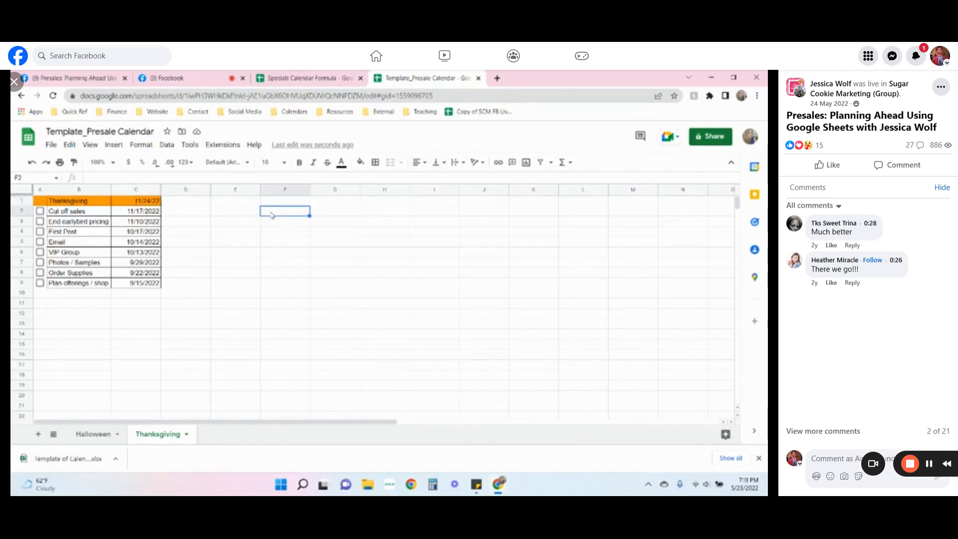
{"action": "left_click", "coordinate": [280, 204]}
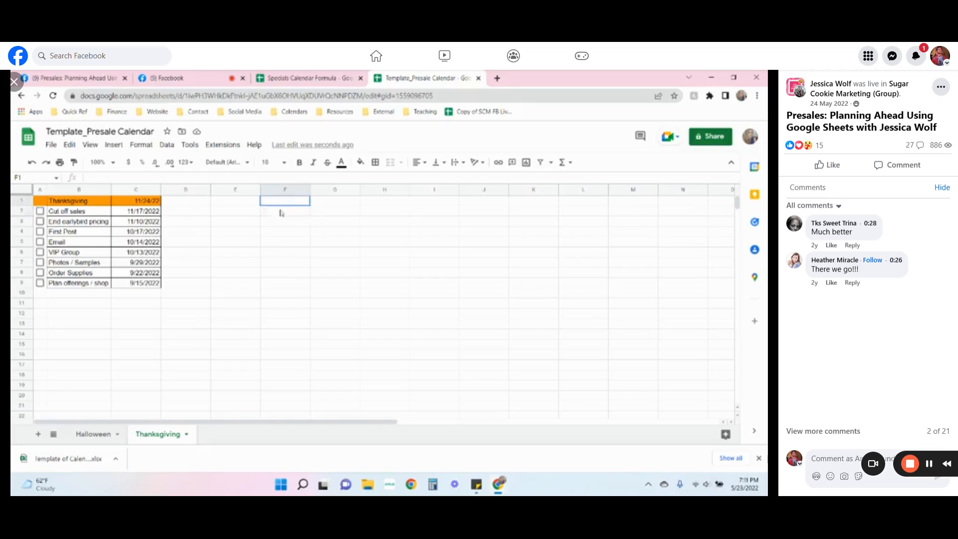
{"action": "left_click_drag", "start_coordinate": [280, 205], "coordinate": [279, 284]}
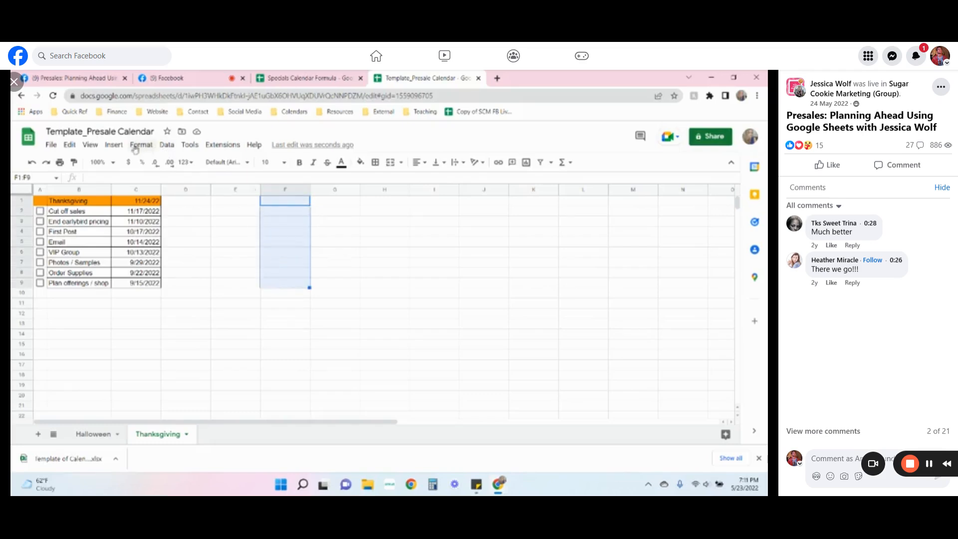
{"action": "left_click", "coordinate": [116, 146]}
{"action": "left_click", "coordinate": [149, 341]}
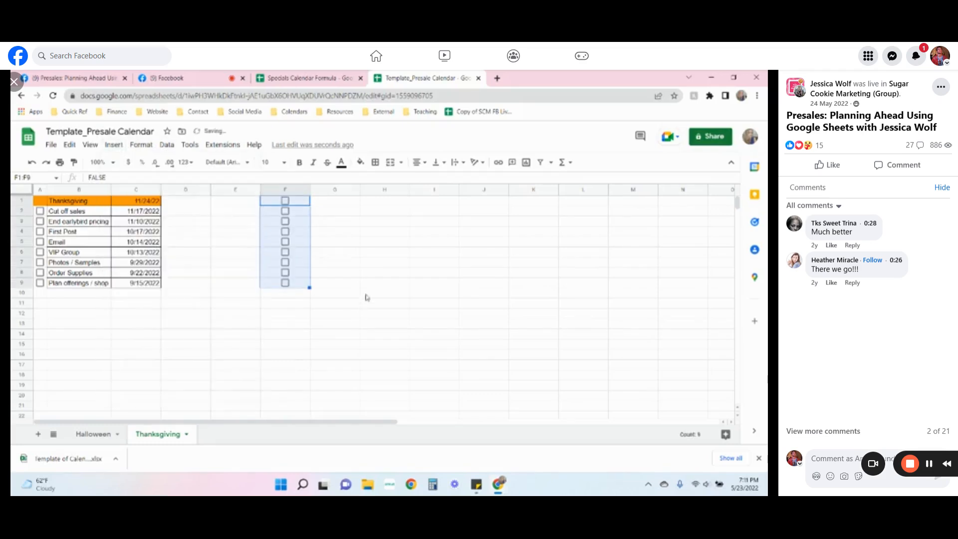
{"action": "left_click", "coordinate": [384, 262]}
{"action": "double_click", "coordinate": [309, 190]}
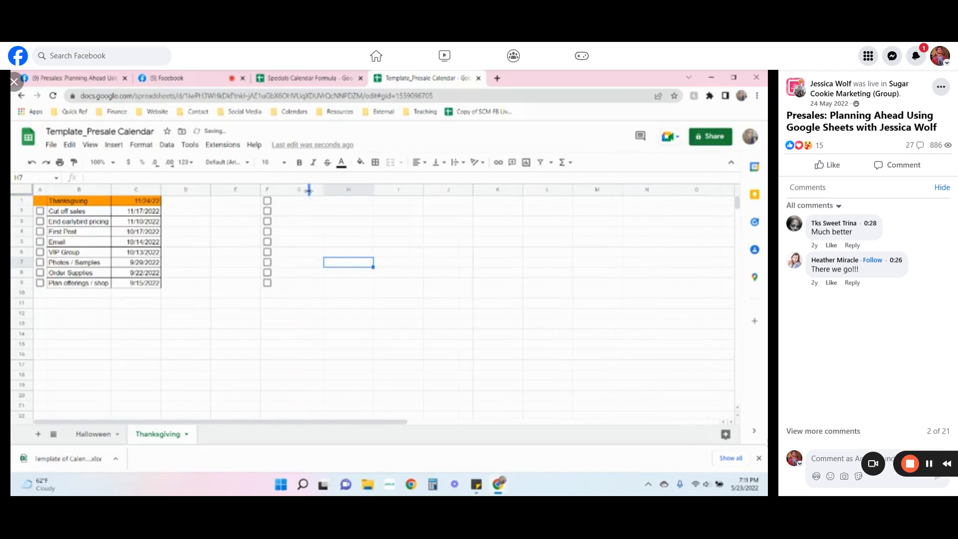
- List the product ideas platter, diy kit and name cards in cells G1 to G3 beside the checkboxes
{"action": "left_click", "coordinate": [285, 202]}
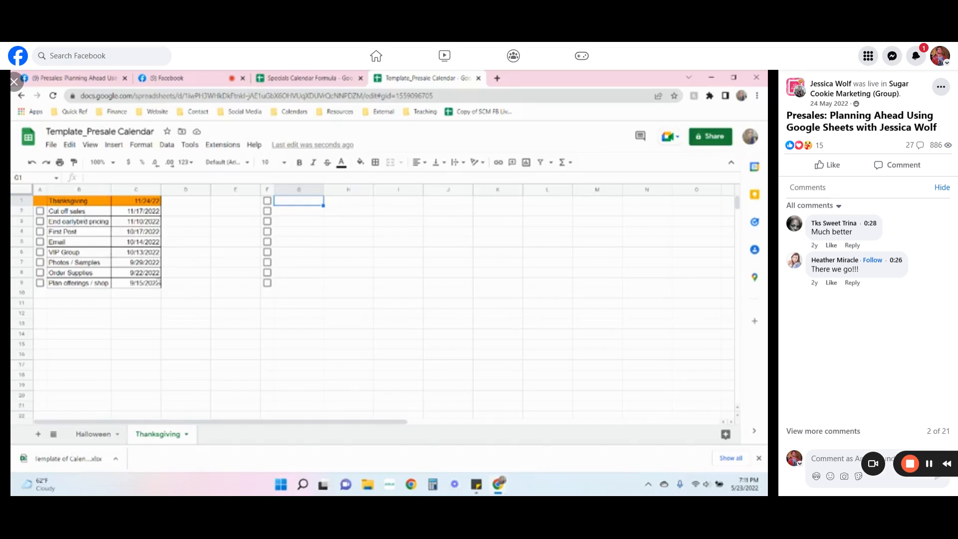
{"action": "left_click", "coordinate": [139, 285]}
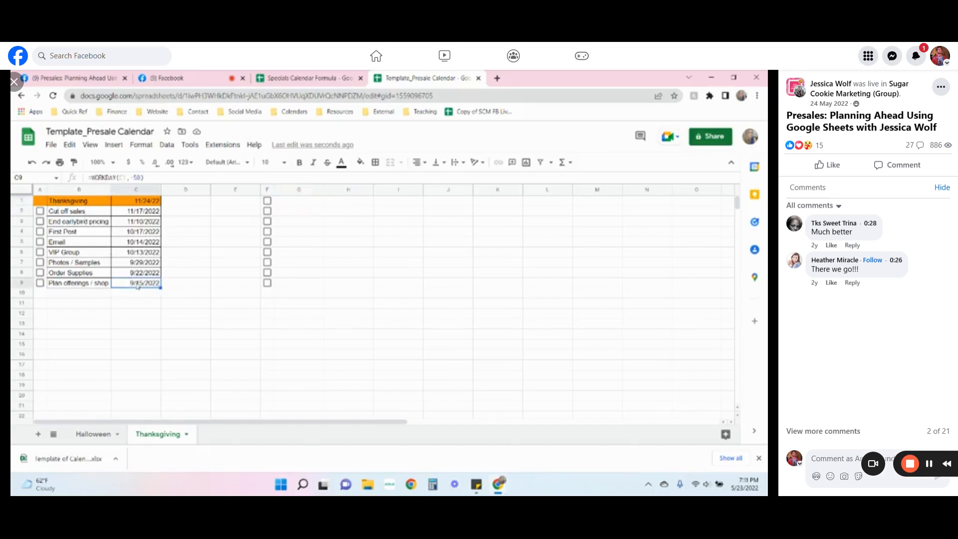
{"action": "left_click", "coordinate": [315, 206]}
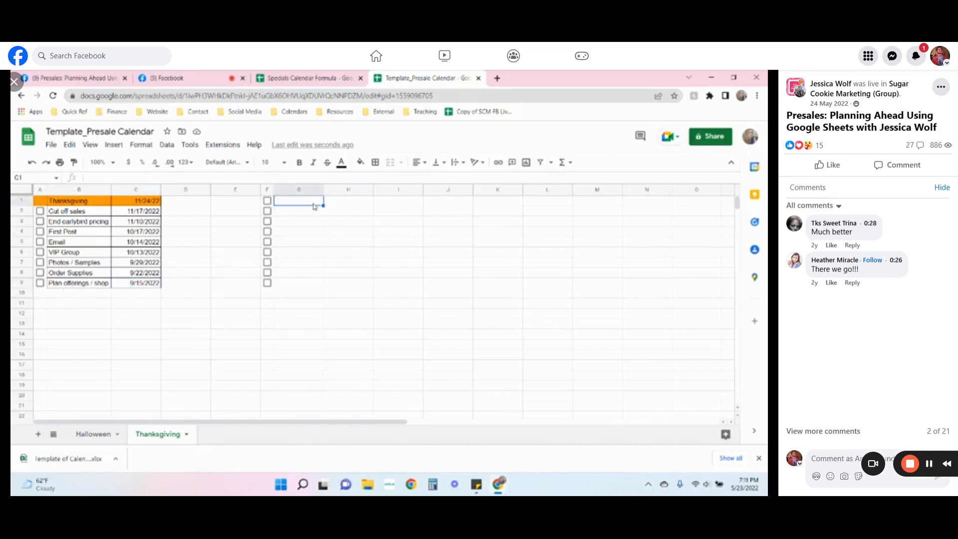
{"action": "type", "text": "platter"}
{"action": "key", "text": "Return"}
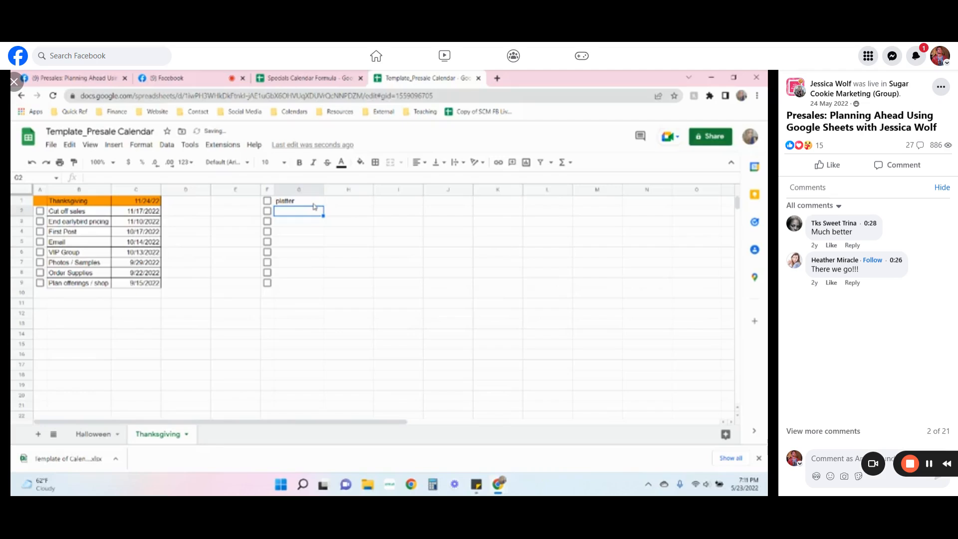
{"action": "type", "text": "diy kit"}
{"action": "key", "text": "Return"}
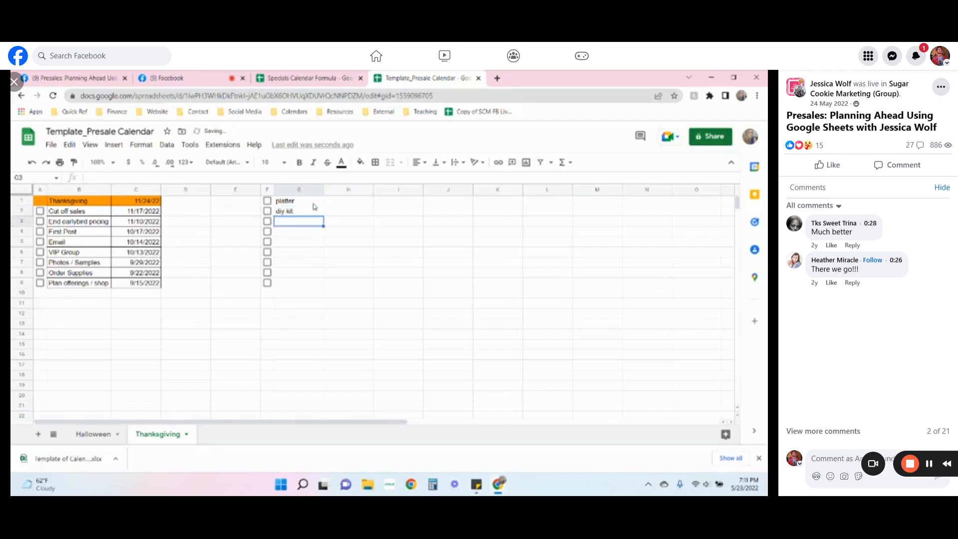
{"action": "type", "text": "name cards"}
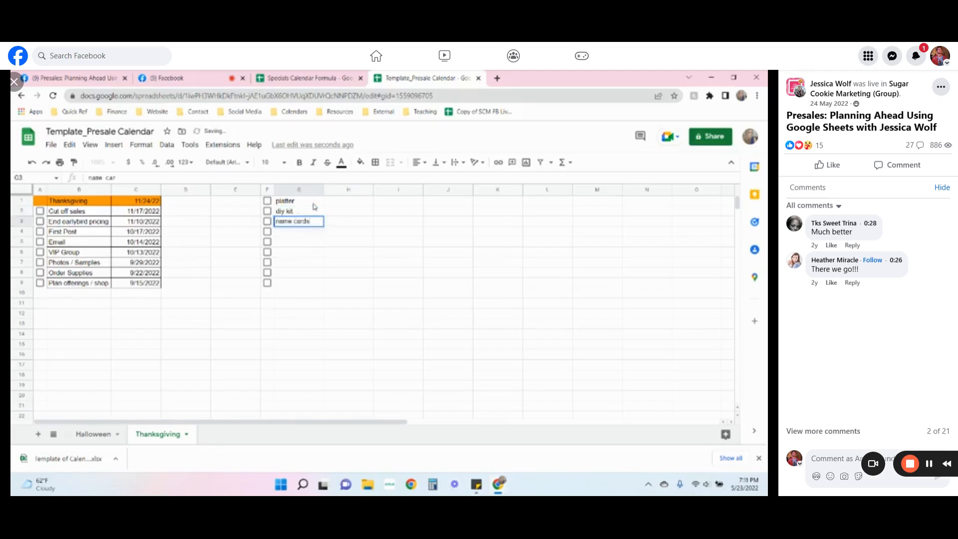
{"action": "key", "text": "Return"}
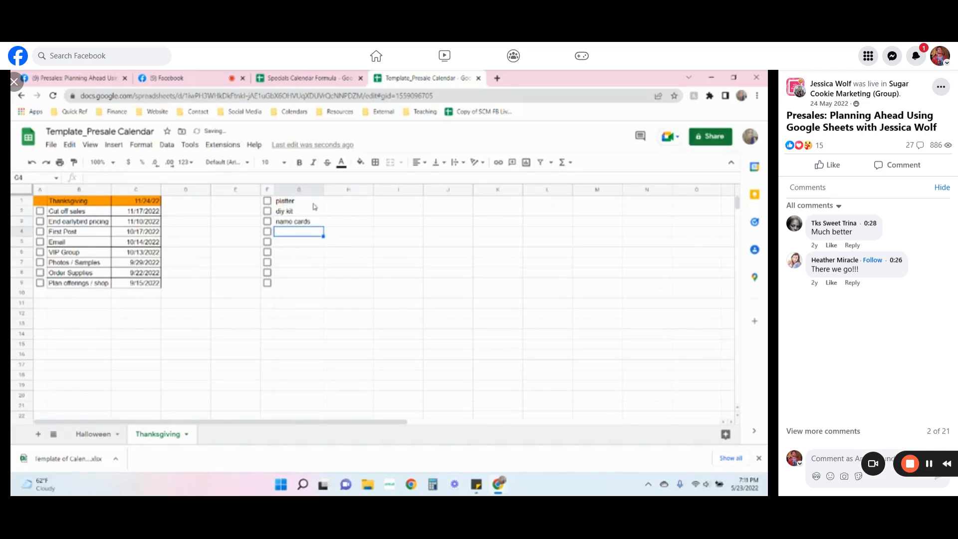
- Enter 5000 as the platter's price in cell H1
{"action": "left_click", "coordinate": [358, 204]}
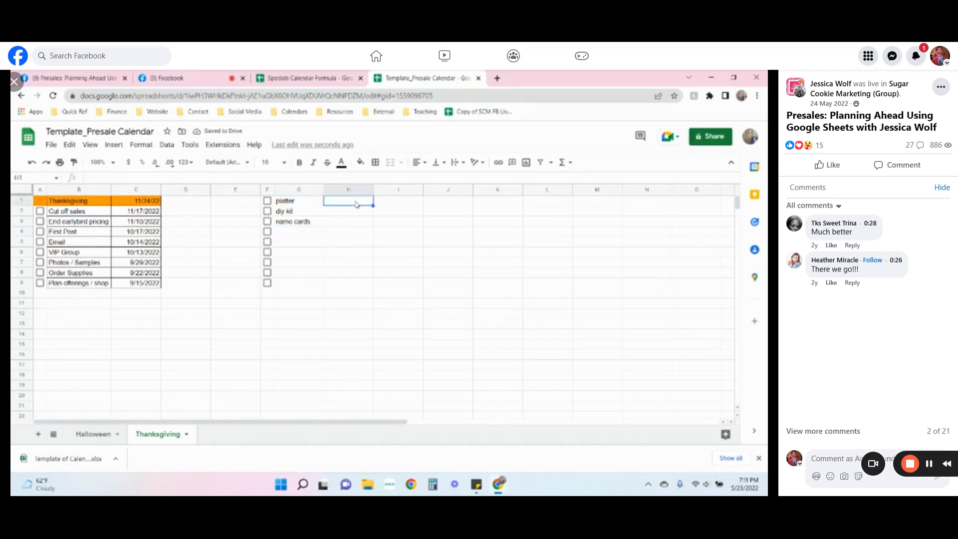
{"action": "type", "text": "5000"}
{"action": "key", "text": "Return"}
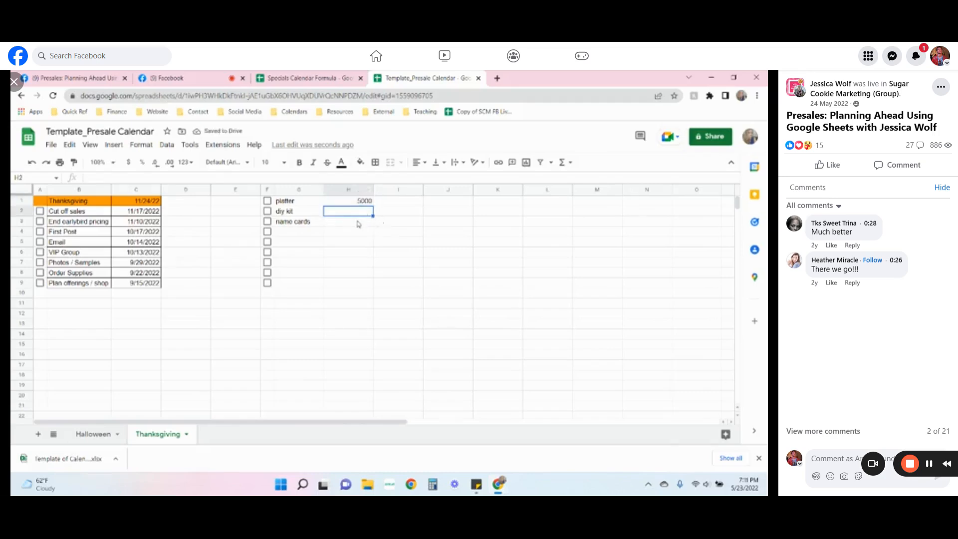
- Tick the platter's checkbox in cell F1 and clear it again
{"action": "left_click_drag", "start_coordinate": [313, 204], "coordinate": [311, 274]}
{"action": "left_click", "coordinate": [393, 257]}
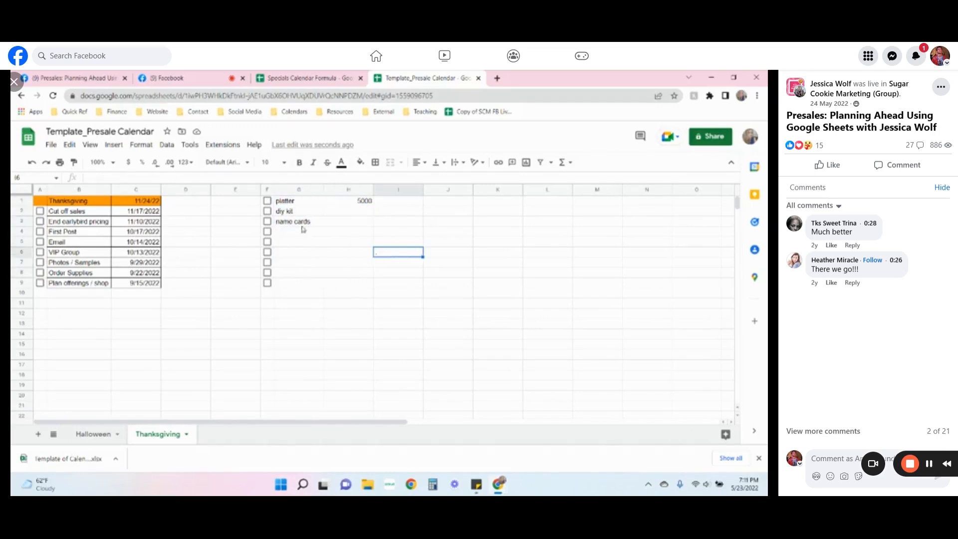
{"action": "left_click", "coordinate": [267, 201]}
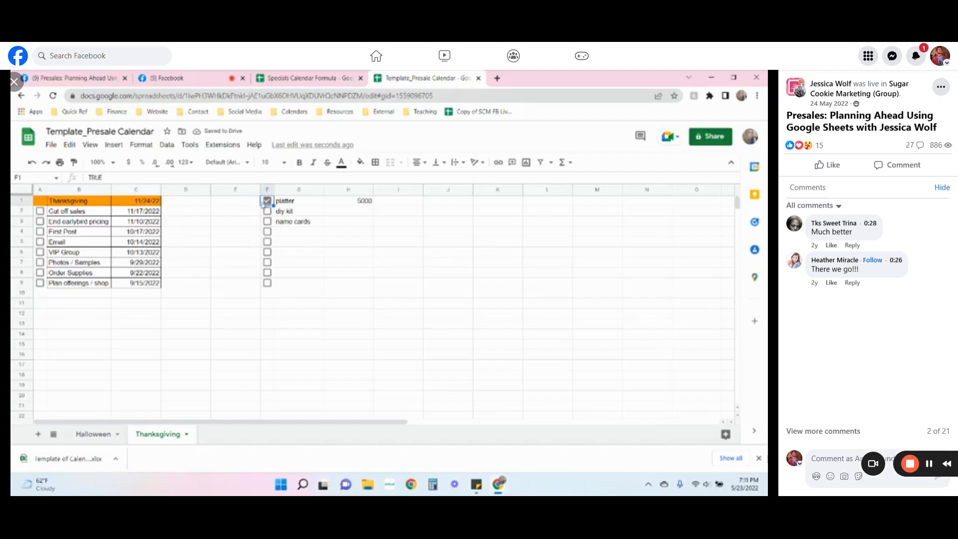
{"action": "left_click", "coordinate": [267, 201]}
- Enter 1 as the platter's quantity in cell I1 and narrow the price and quantity columns
{"action": "left_click", "coordinate": [380, 205]}
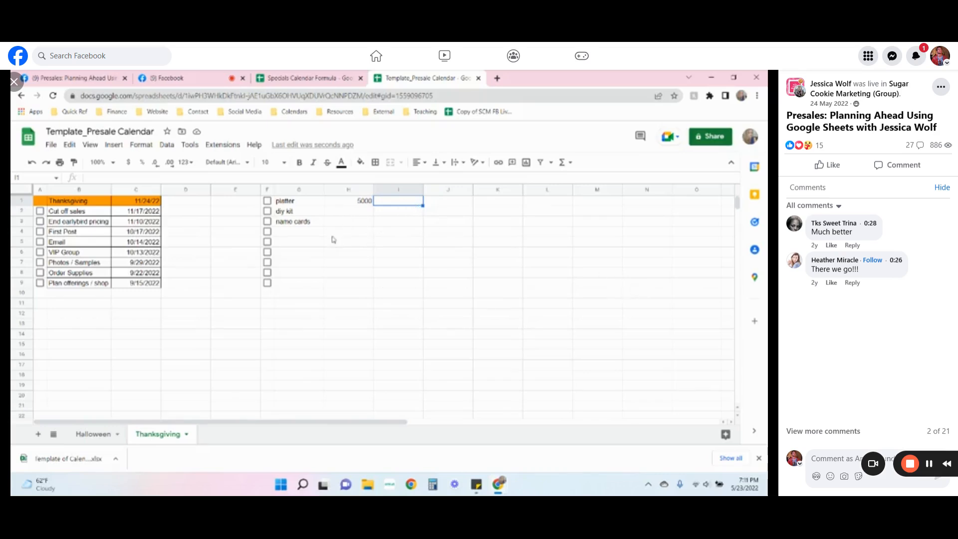
{"action": "type", "text": "1"}
{"action": "key", "text": "Return"}
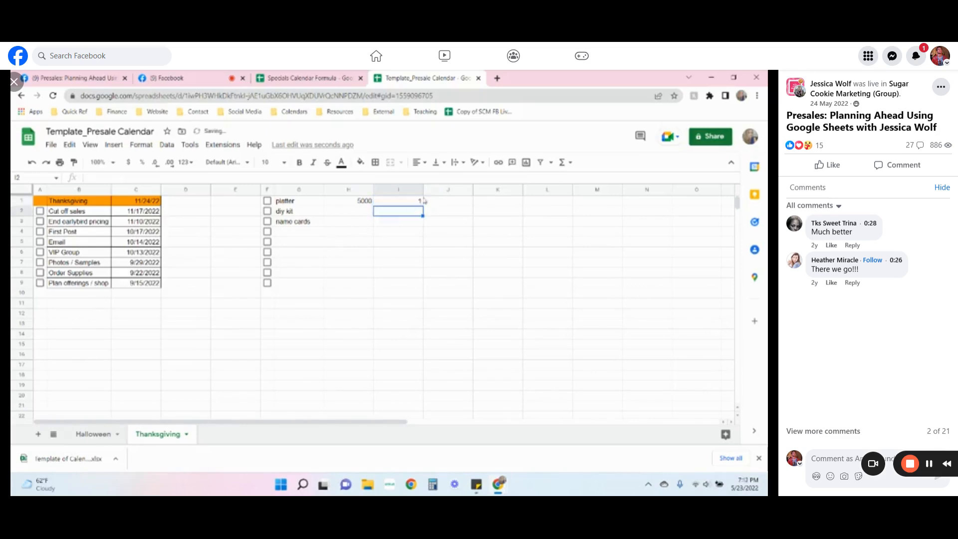
{"action": "left_click_drag", "start_coordinate": [422, 192], "coordinate": [343, 190]}
- Insert a blank row above row 1 of the Thanksgiving sheet
{"action": "left_click", "coordinate": [22, 201]}
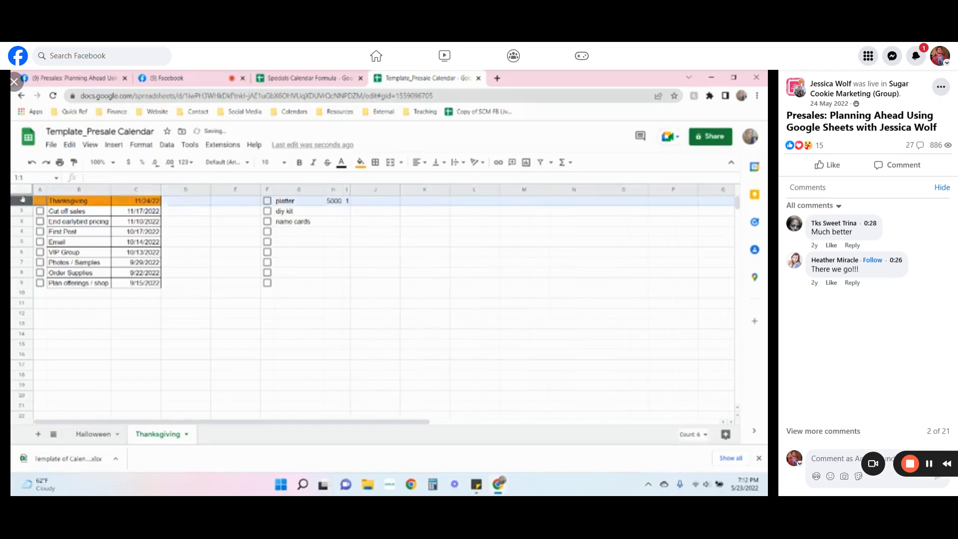
{"action": "right_click", "coordinate": [23, 200]}
{"action": "left_click", "coordinate": [100, 285]}
{"action": "left_click", "coordinate": [351, 307]}
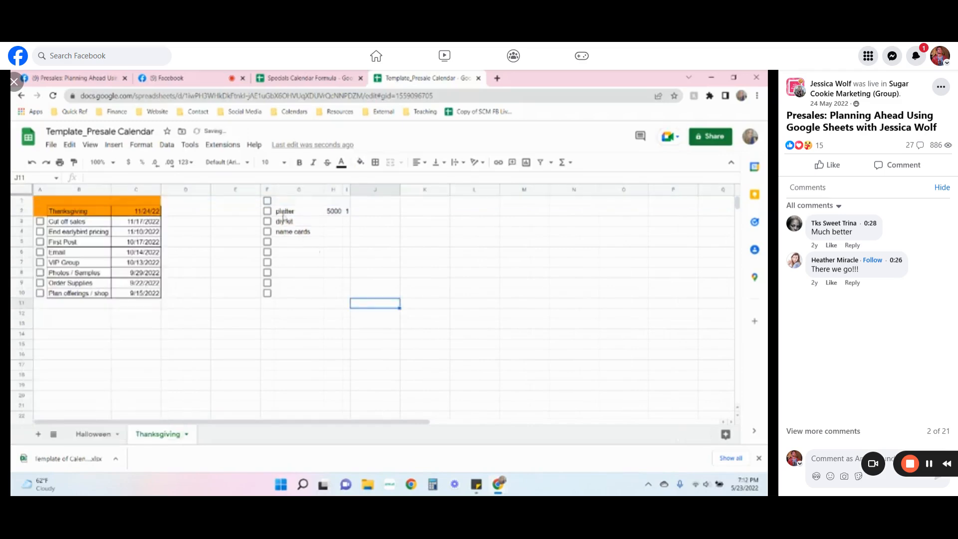
- Add the headers idea, price and qnty in cells G1 to I1 and widen column I to fit its header
{"action": "left_click", "coordinate": [298, 204]}
{"action": "type", "text": "idea"}
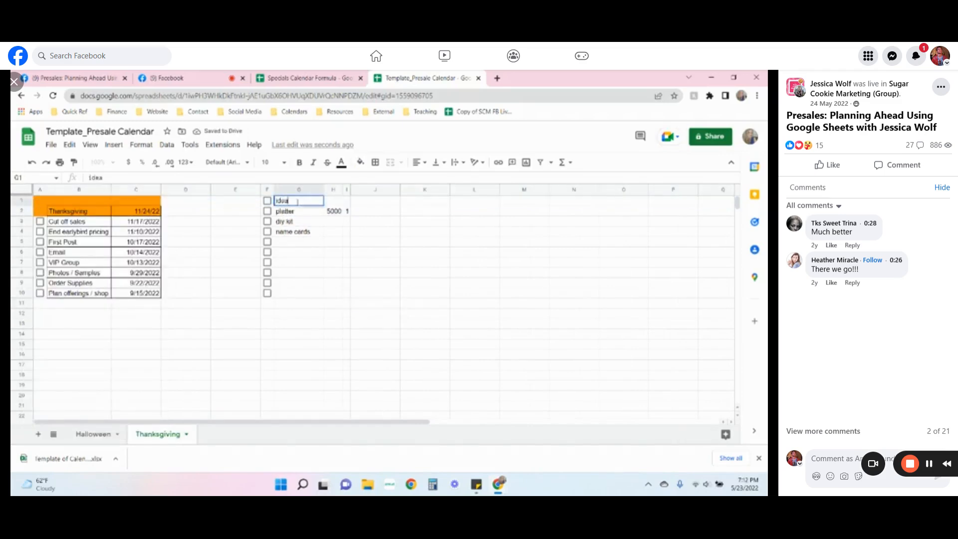
{"action": "key", "text": "Tab"}
{"action": "type", "text": "pri"}
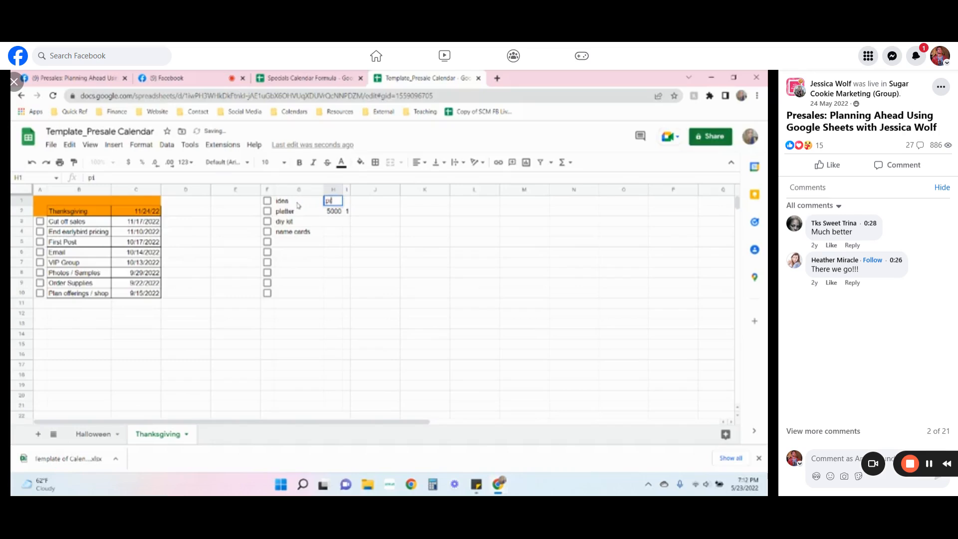
{"action": "type", "text": "ce"}
{"action": "key", "text": "Tab"}
{"action": "type", "text": "qnty"}
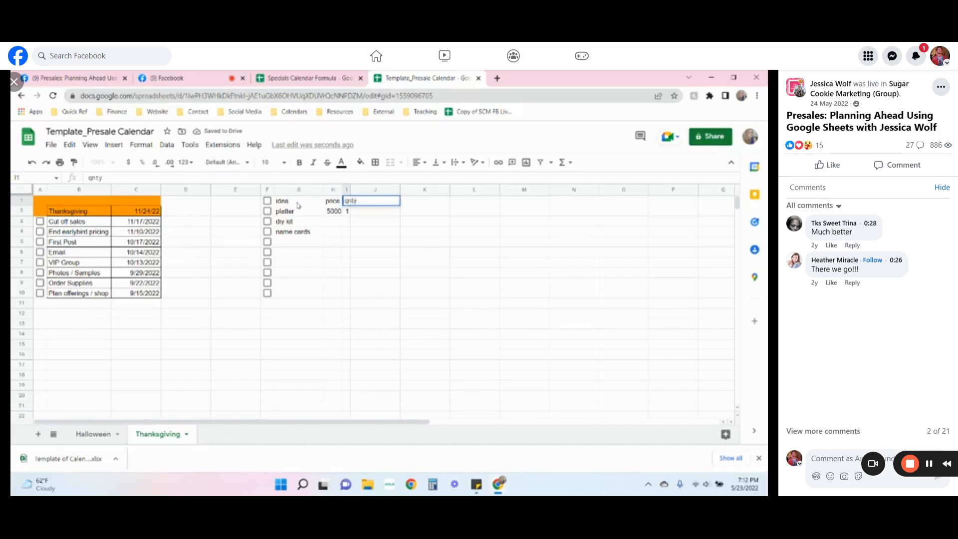
{"action": "left_click", "coordinate": [477, 282]}
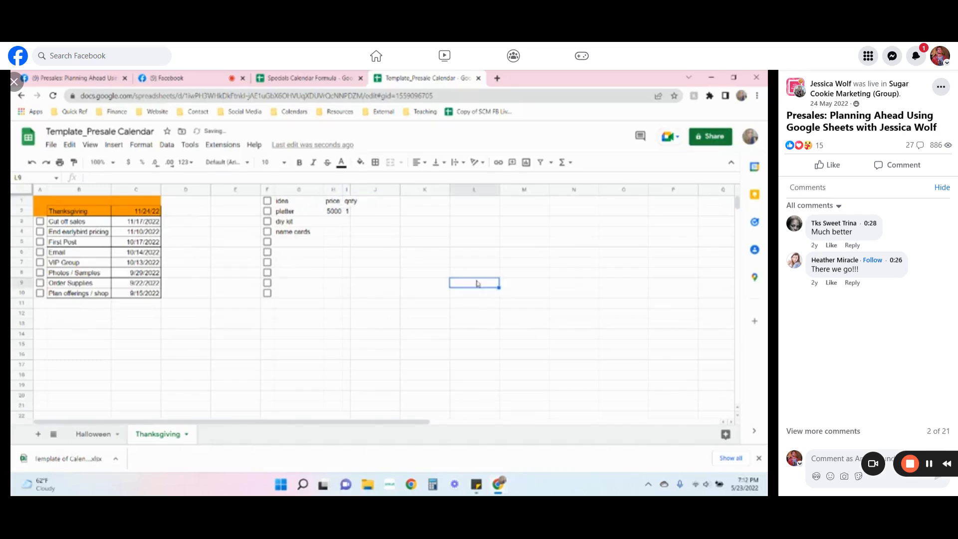
{"action": "left_click_drag", "start_coordinate": [349, 189], "coordinate": [358, 190]}
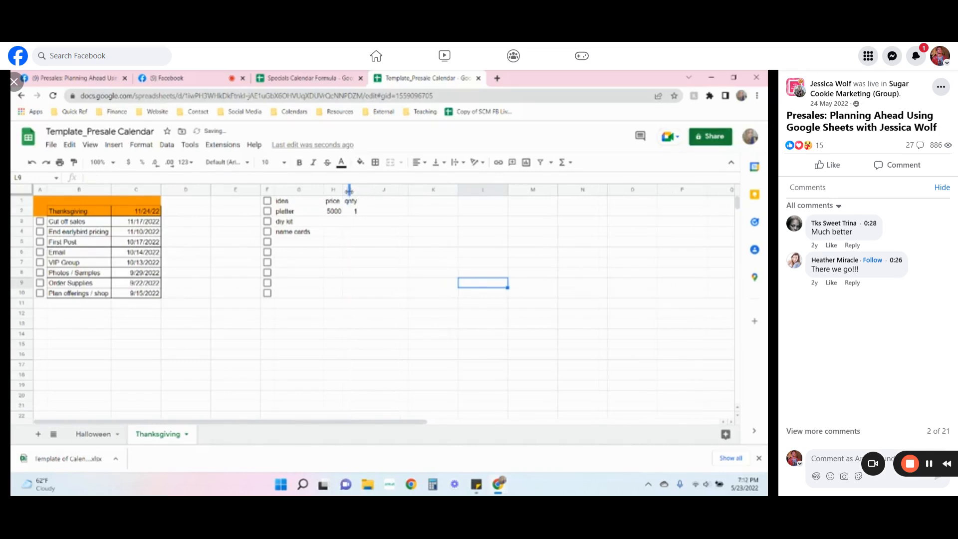
{"action": "left_click_drag", "start_coordinate": [302, 201], "coordinate": [309, 210]}
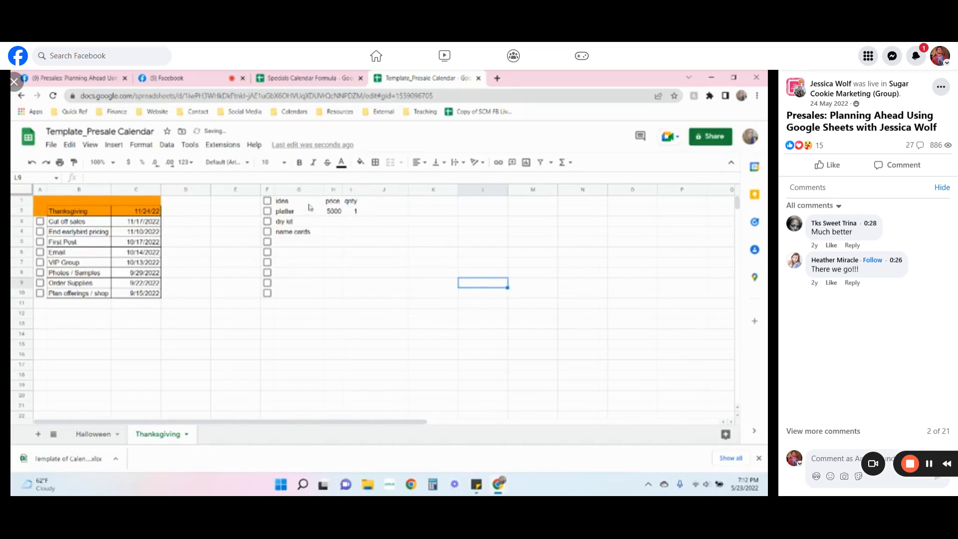
{"action": "left_click", "coordinate": [356, 212]}
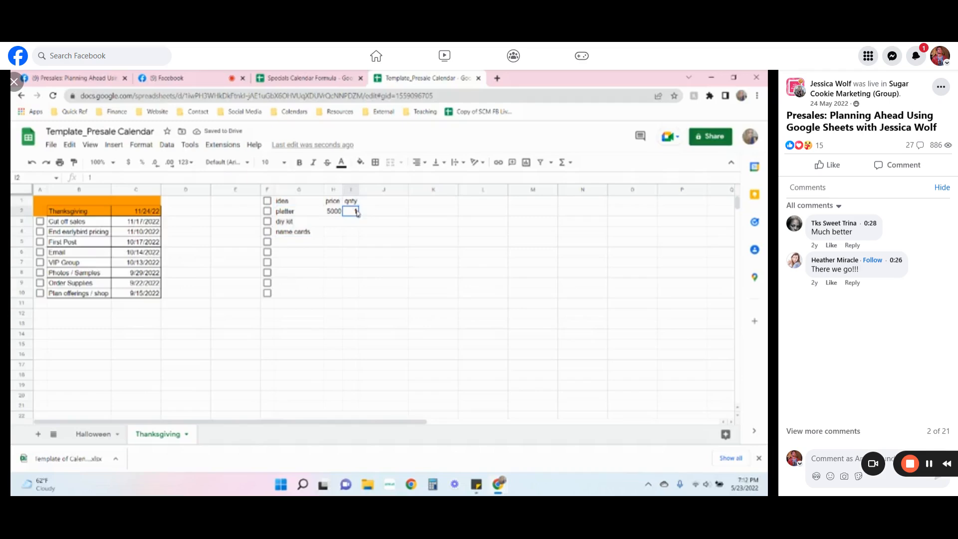
- Switch to the Specials Calendar Formula spreadsheet and examine the Easter sheet's offerings and the note on egg carton PYO
{"action": "left_click", "coordinate": [292, 78]}
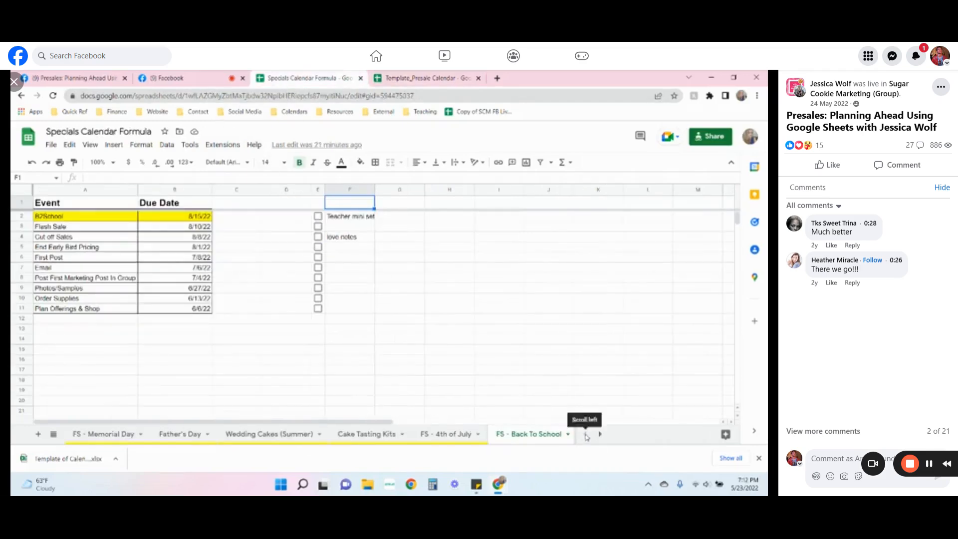
{"action": "left_click", "coordinate": [601, 435]}
{"action": "left_click", "coordinate": [601, 435]}
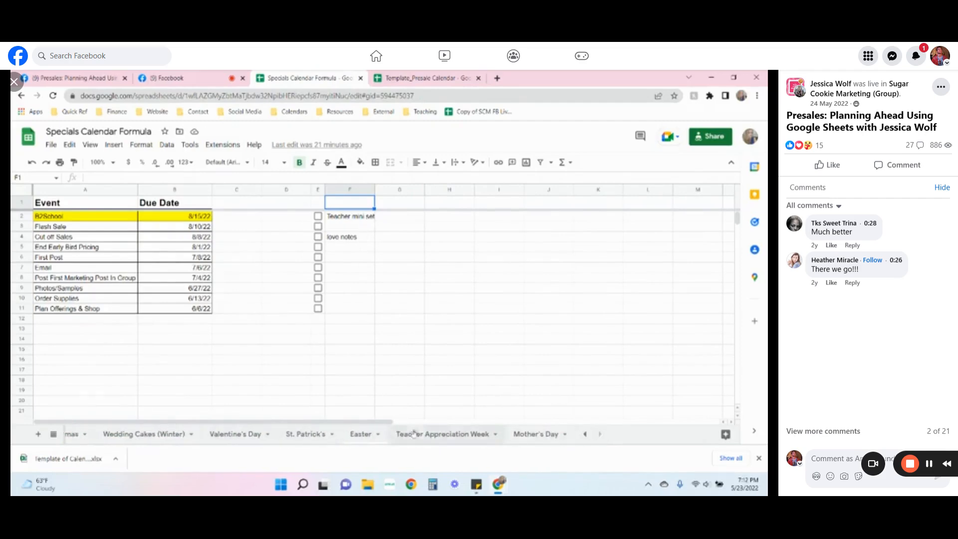
{"action": "left_click", "coordinate": [361, 434]}
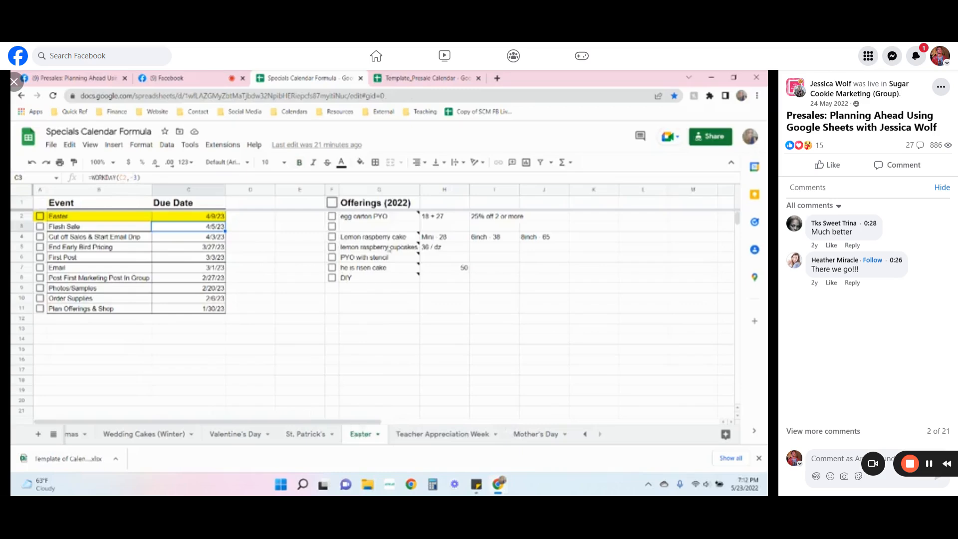
{"action": "left_click_drag", "start_coordinate": [380, 218], "coordinate": [504, 274]}
{"action": "left_click", "coordinate": [445, 298]}
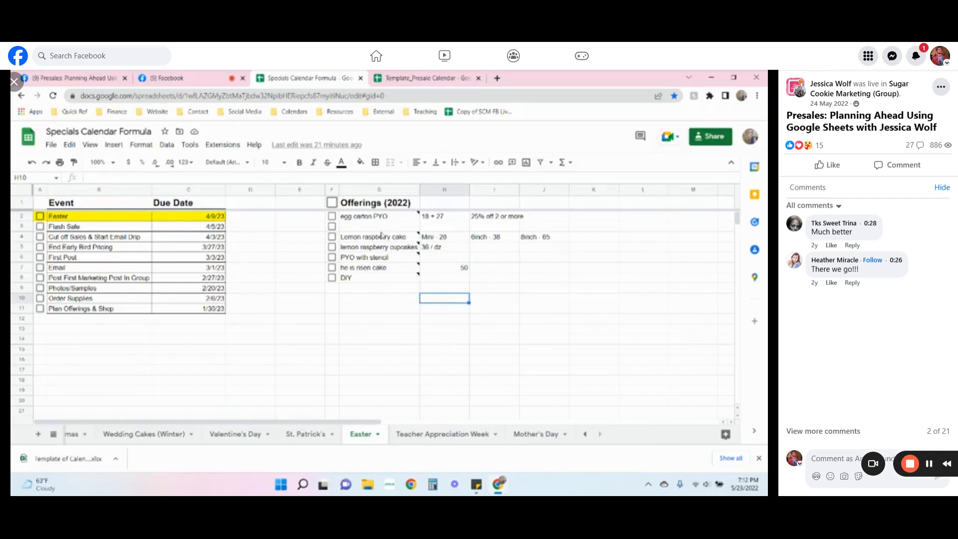
{"action": "mouse_move", "coordinate": [383, 222]}
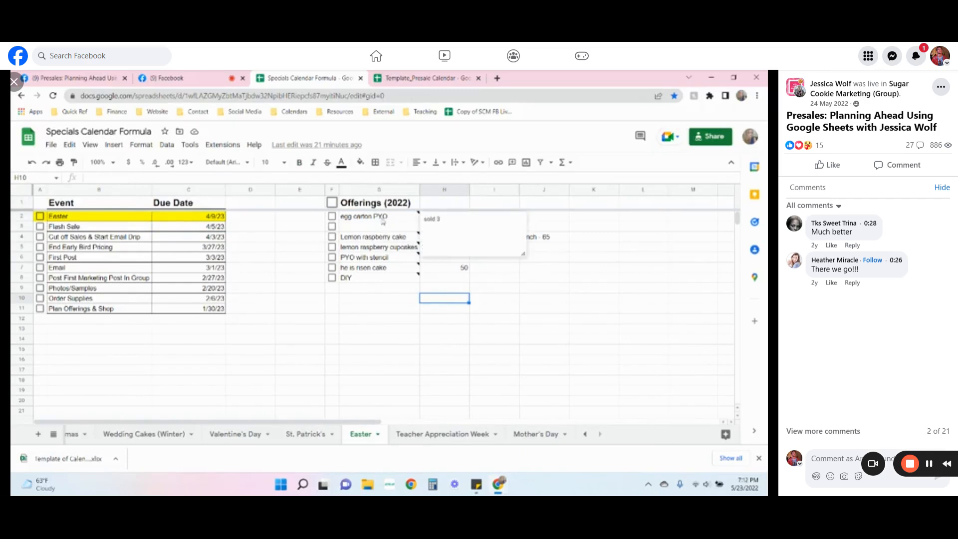
{"action": "left_click", "coordinate": [382, 222]}
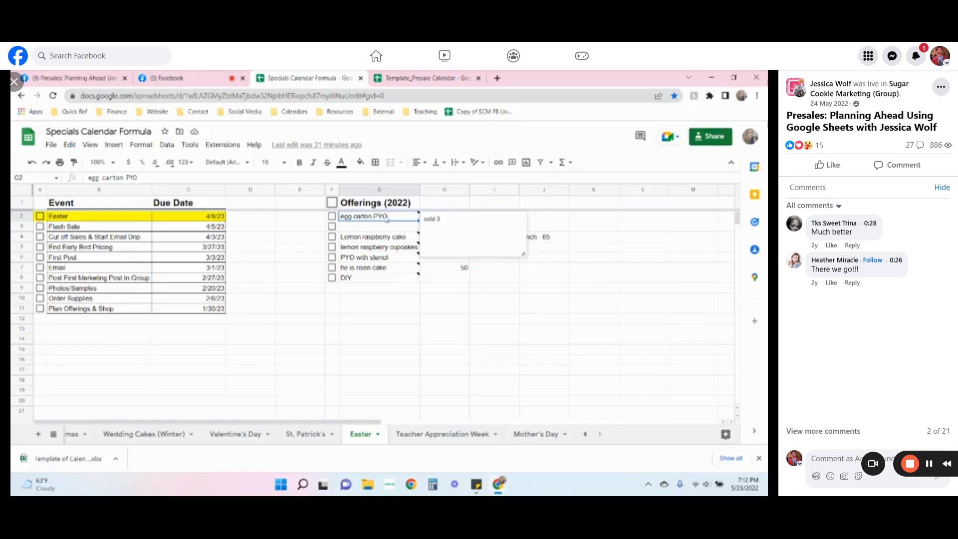
- Tick the Lemon raspberry cake's checkbox on the Easter sheet and clear it again
{"action": "left_click", "coordinate": [331, 237]}
{"action": "left_click", "coordinate": [483, 318]}
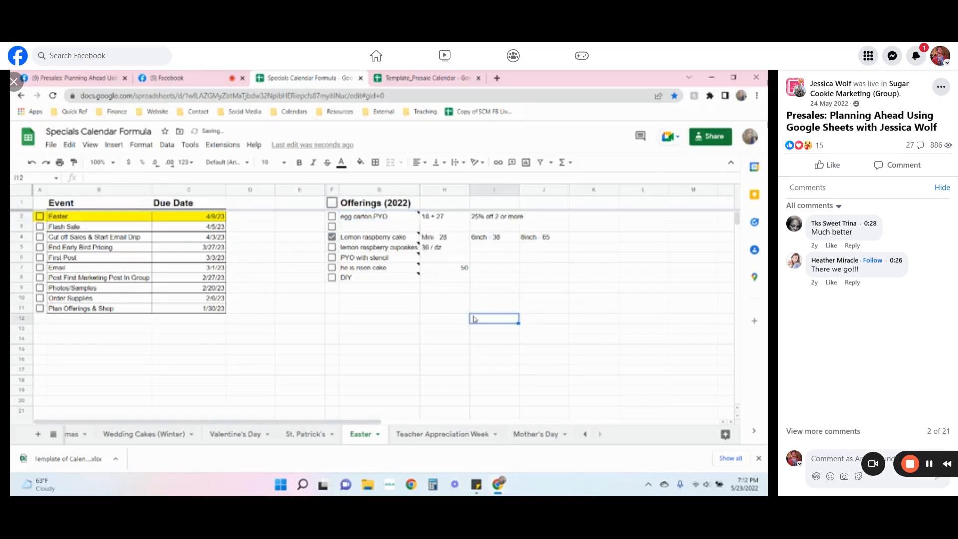
{"action": "left_click", "coordinate": [332, 236]}
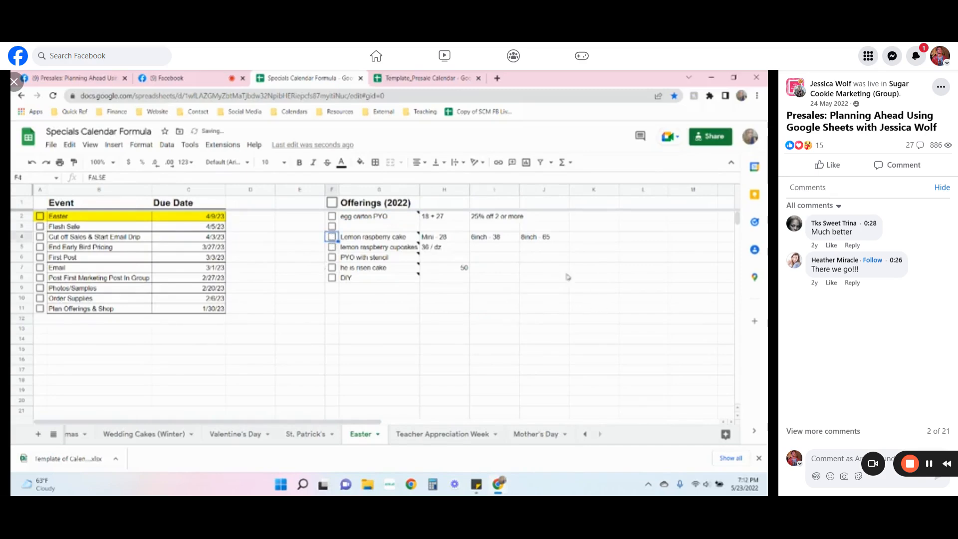
- Review the Easter sheet's egg carton discount, the Lemon raspberry cake's note and size prices, and the Easter date
{"action": "left_click", "coordinate": [508, 218]}
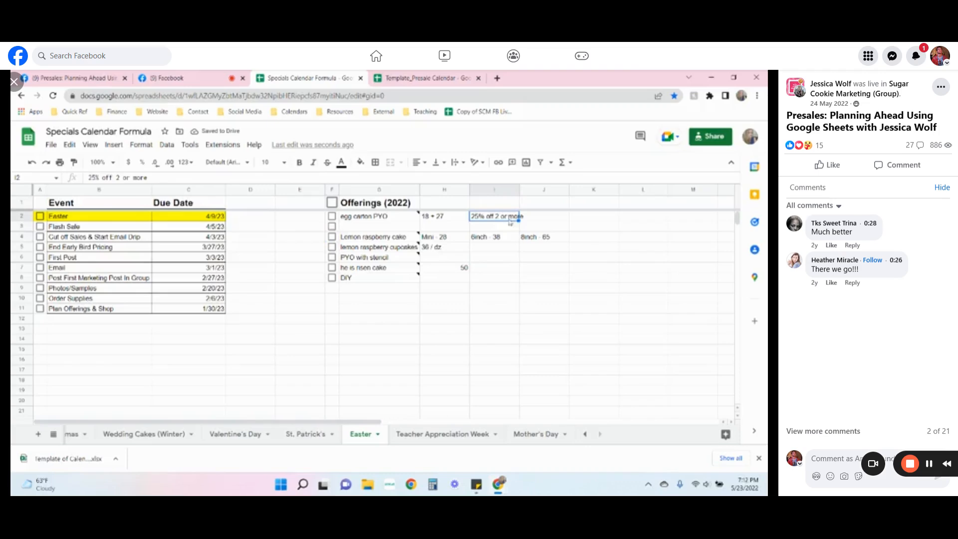
{"action": "left_click", "coordinate": [560, 299]}
{"action": "mouse_move", "coordinate": [408, 241]}
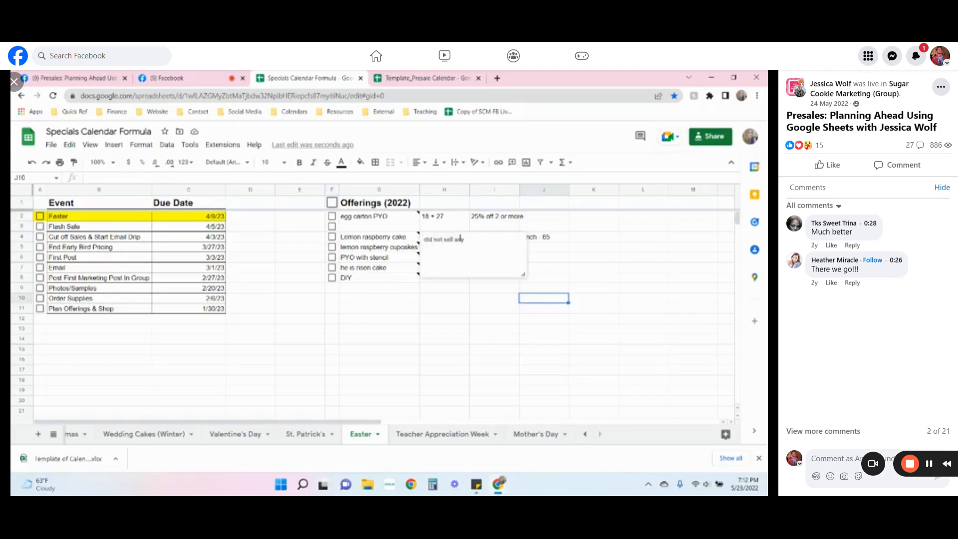
{"action": "left_click", "coordinate": [591, 252]}
{"action": "left_click", "coordinate": [449, 235]}
{"action": "left_click", "coordinate": [514, 240]}
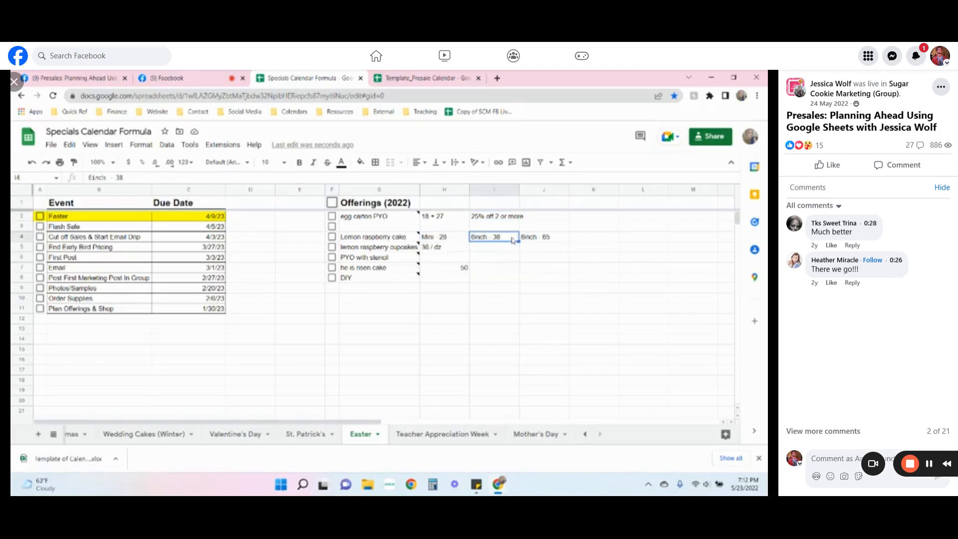
{"action": "mouse_move", "coordinate": [395, 241]}
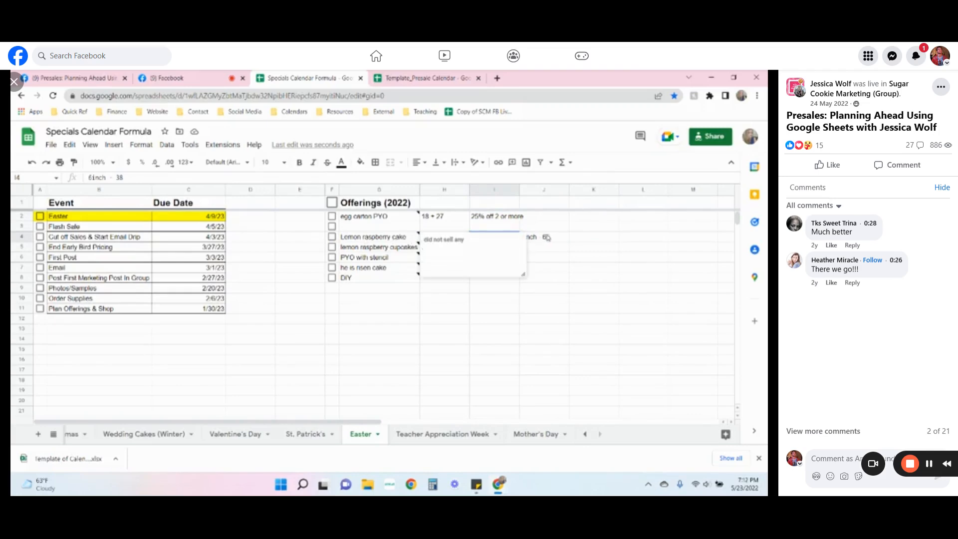
{"action": "left_click", "coordinate": [574, 249]}
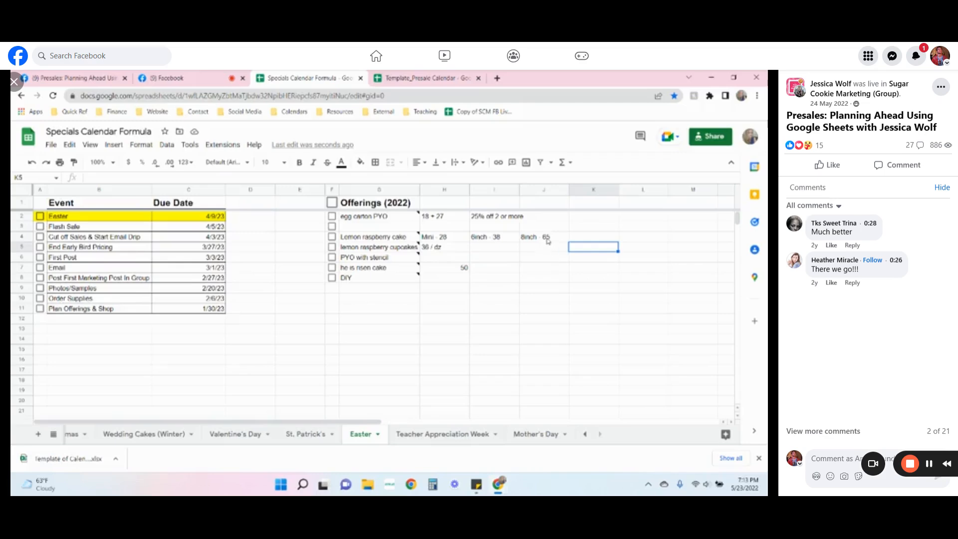
{"action": "left_click_drag", "start_coordinate": [549, 238], "coordinate": [458, 239]}
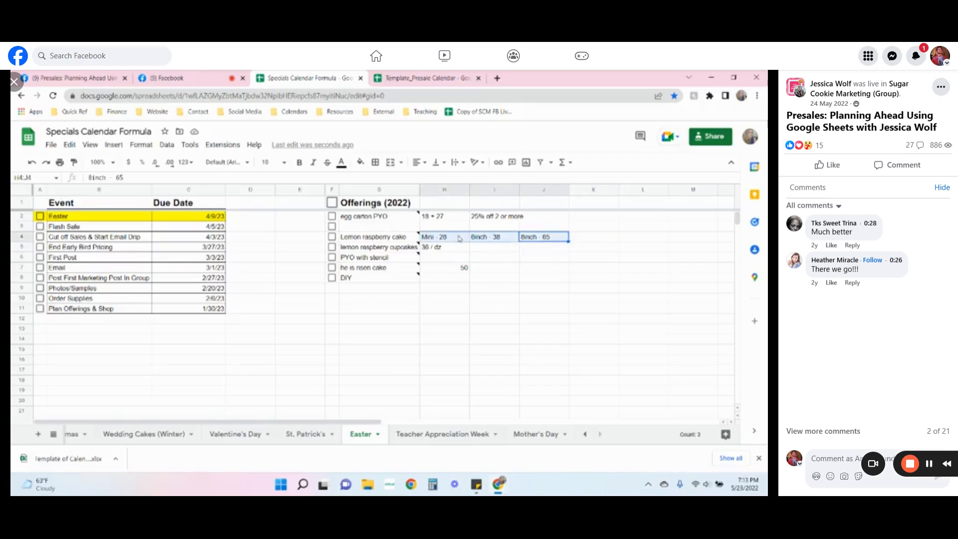
{"action": "left_click", "coordinate": [559, 299]}
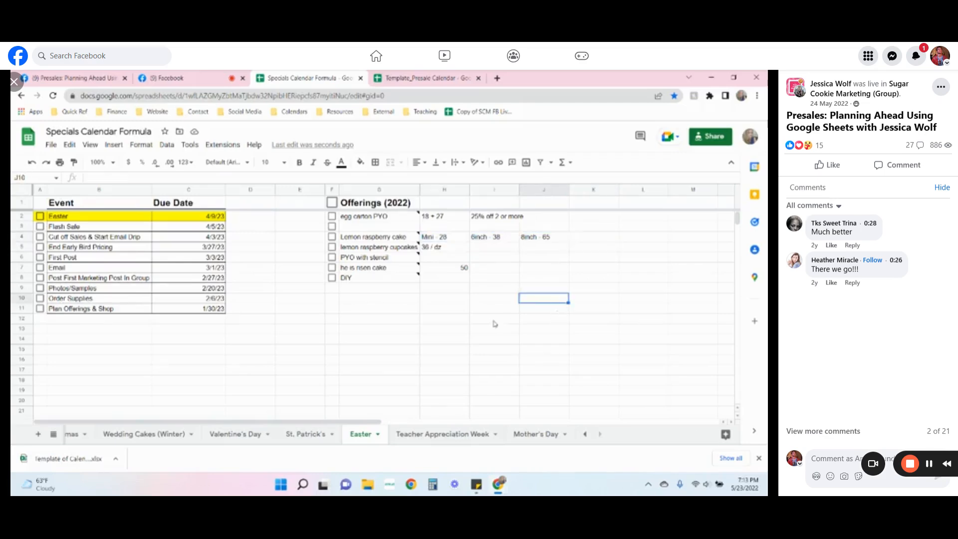
{"action": "left_click", "coordinate": [220, 217]}
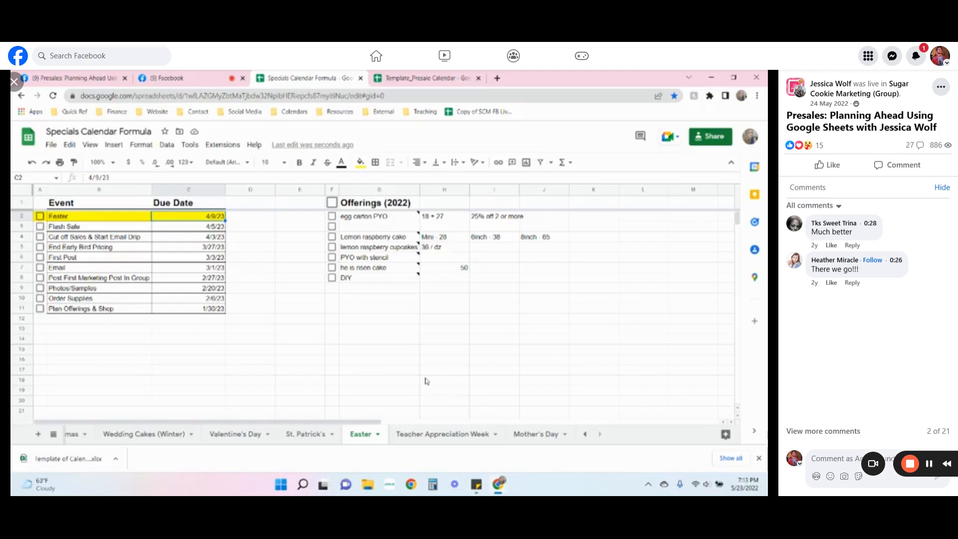
- Open the FS - Memorial Day sheet and change its tab color to green
{"action": "left_click", "coordinate": [586, 434]}
{"action": "left_click", "coordinate": [586, 434]}
{"action": "left_click", "coordinate": [587, 434]}
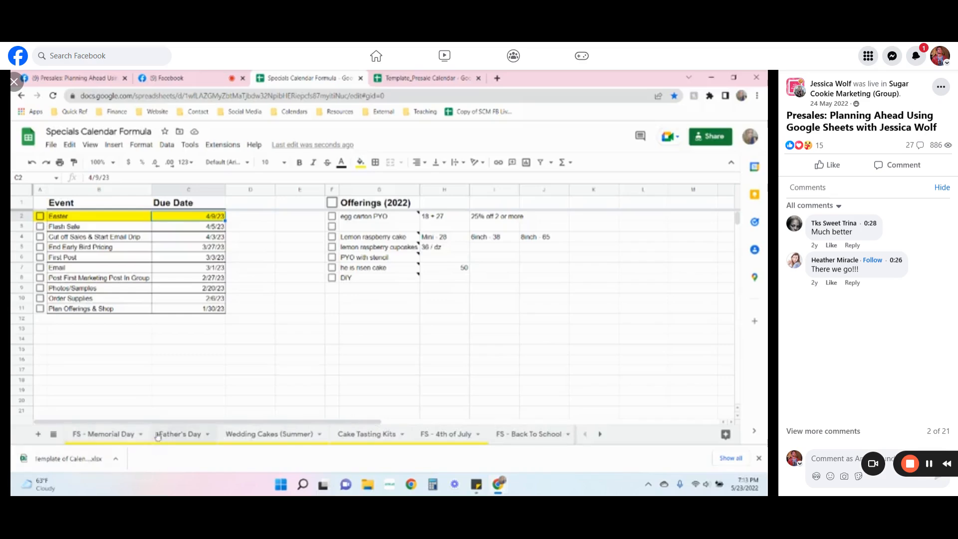
{"action": "left_click", "coordinate": [109, 436]}
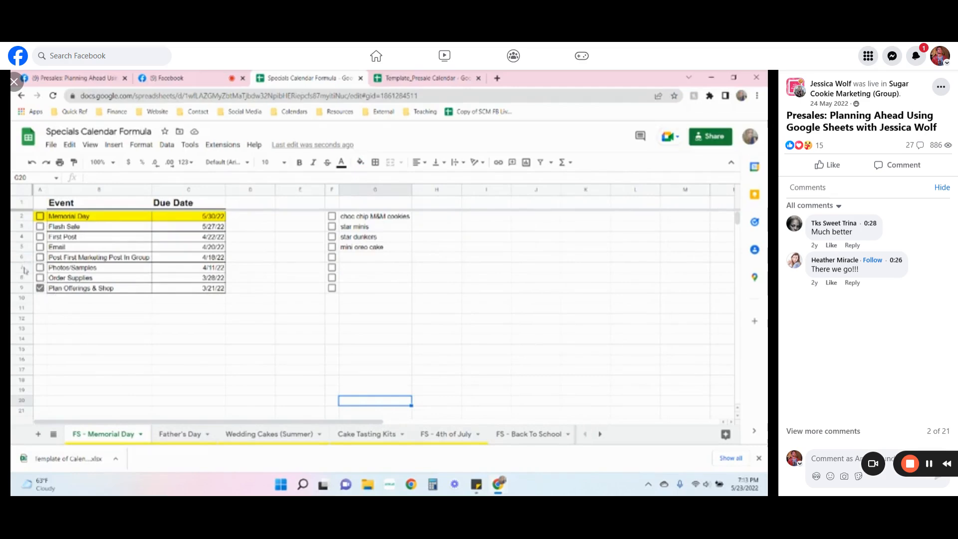
{"action": "left_click", "coordinate": [144, 435]}
{"action": "mouse_move", "coordinate": [102, 327]}
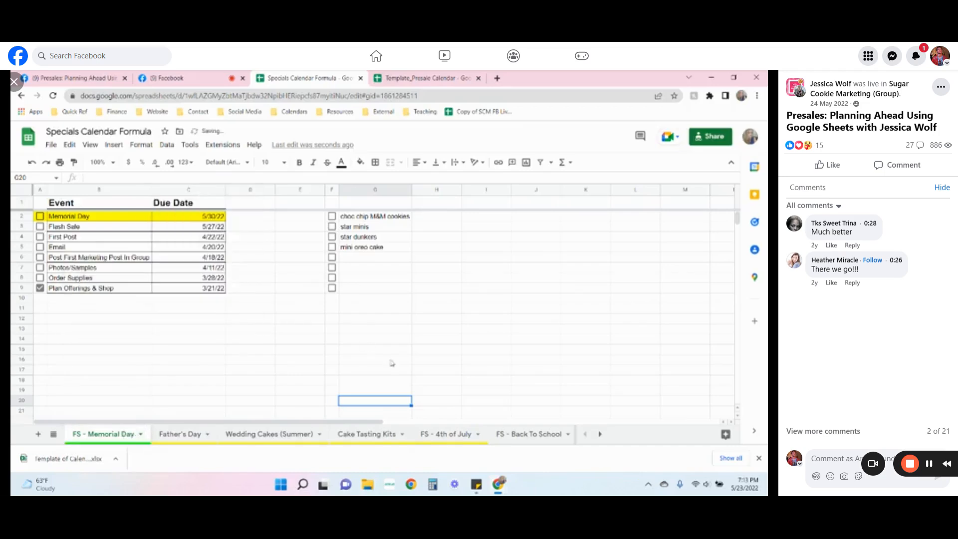
{"action": "left_click", "coordinate": [196, 239]}
{"action": "left_click", "coordinate": [365, 345]}
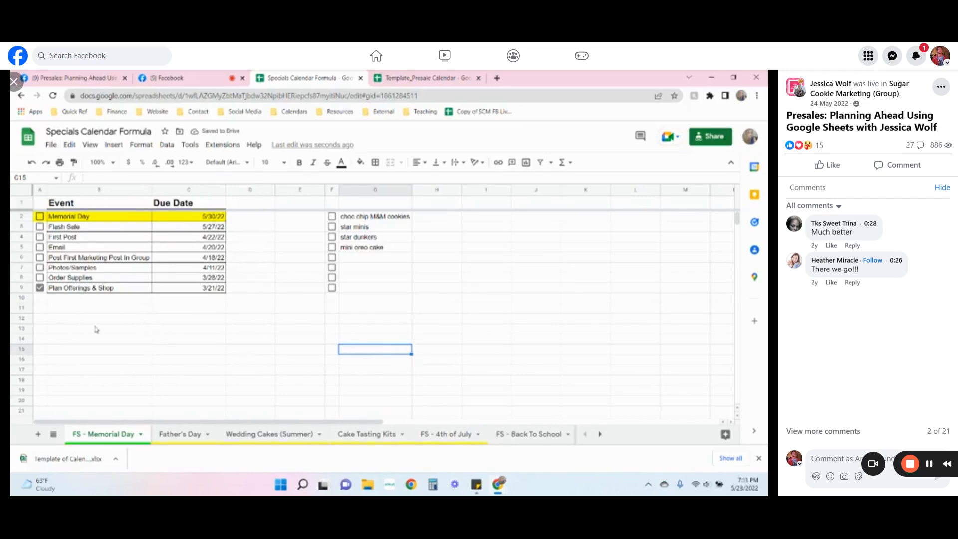
- Clear the Plan Offerings & Shop checkbox on the Memorial Day sheet and view that task's due-date formula
{"action": "left_click", "coordinate": [40, 288]}
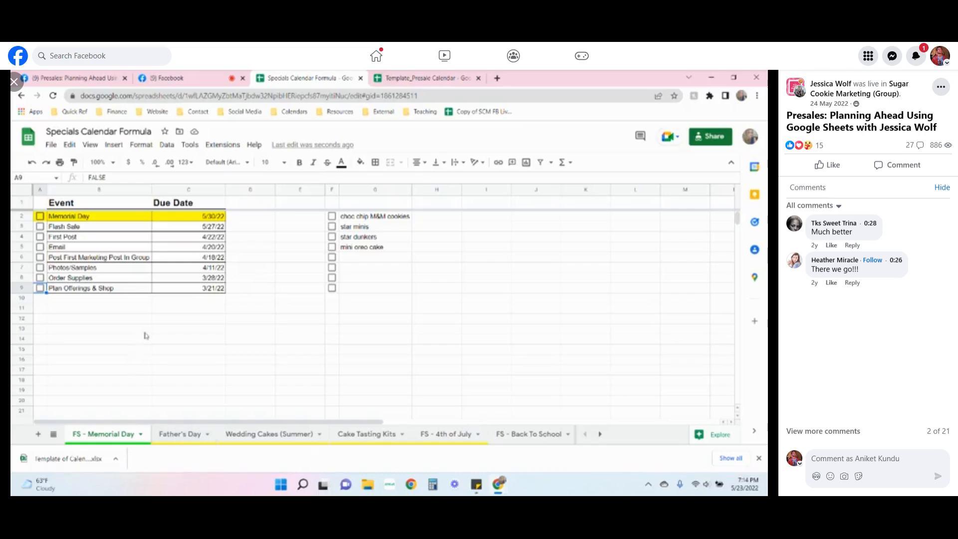
{"action": "left_click", "coordinate": [215, 288]}
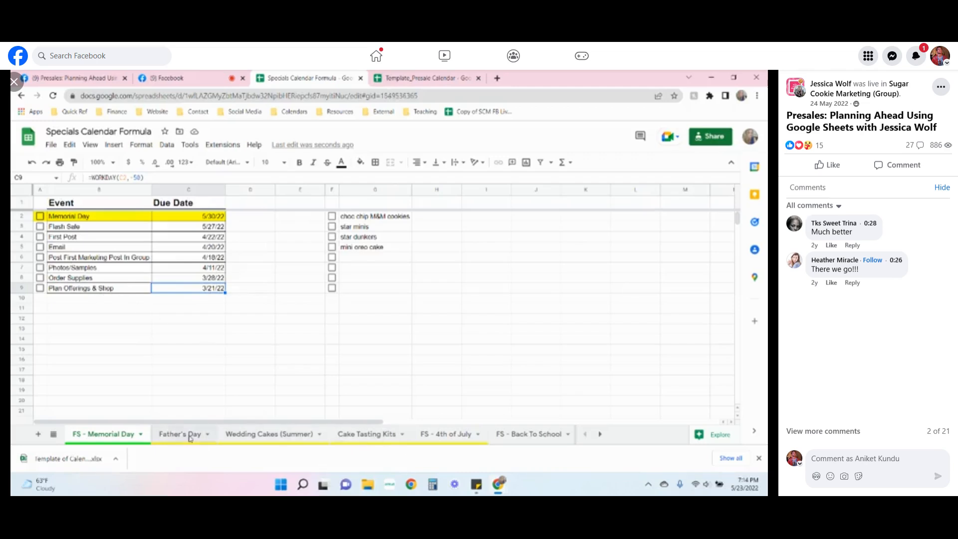
- Glance at the Father's Day sheet and inspect the Memorial Day due-date formula for Post First Marketing Post In Group
{"action": "left_click", "coordinate": [189, 436]}
{"action": "left_click", "coordinate": [100, 436]}
{"action": "left_click", "coordinate": [136, 258]}
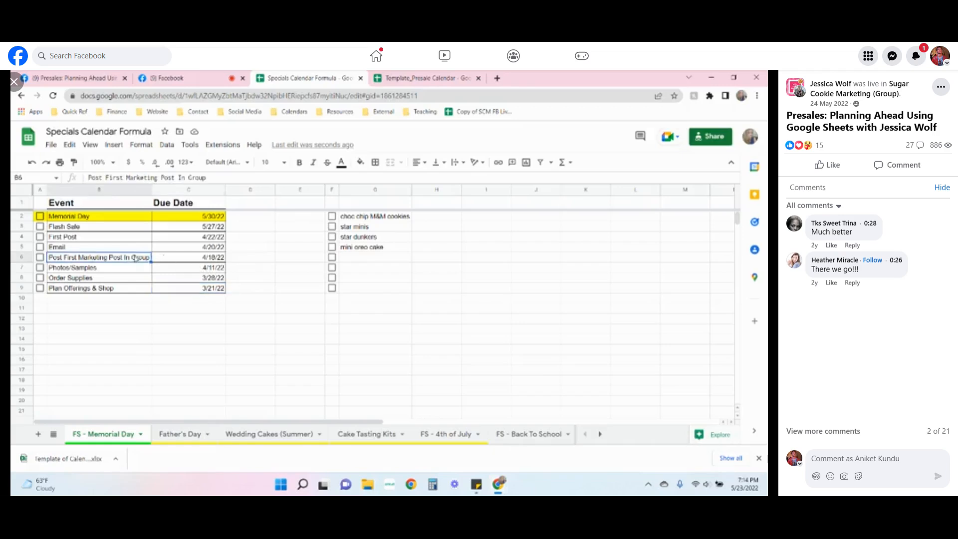
{"action": "key", "text": "Right"}
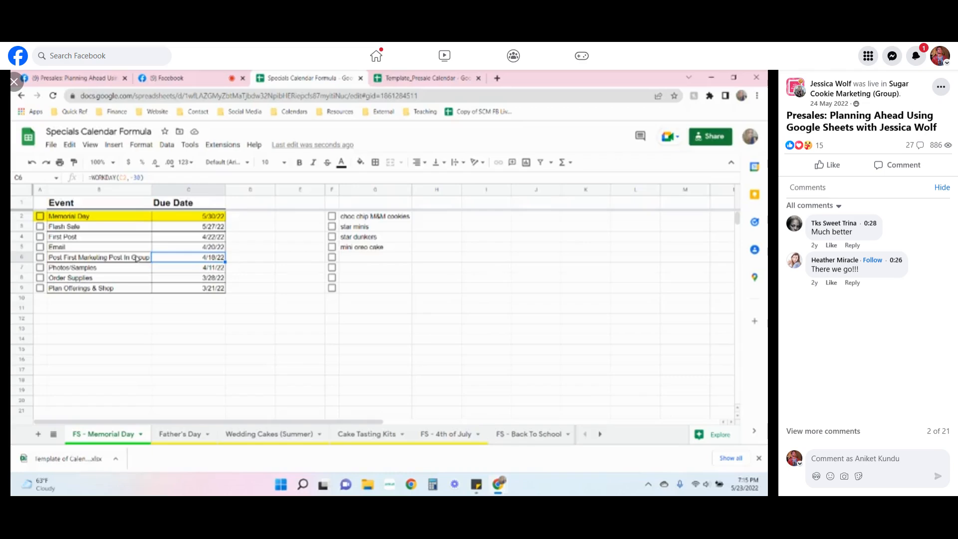
- Change the Father's Day sheet's tab color to green and return to the FS - Memorial Day sheet
{"action": "left_click", "coordinate": [182, 437]}
{"action": "left_click", "coordinate": [207, 434]}
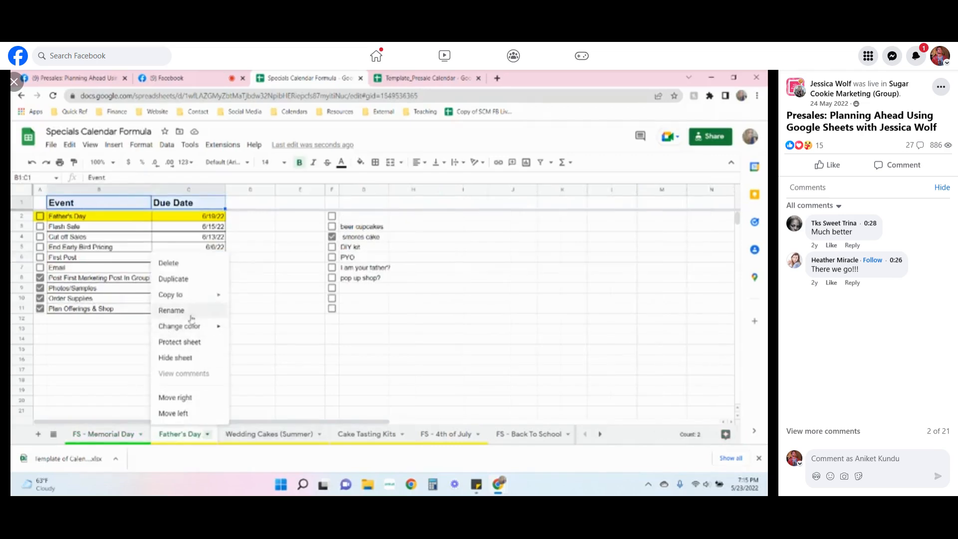
{"action": "mouse_move", "coordinate": [196, 328]}
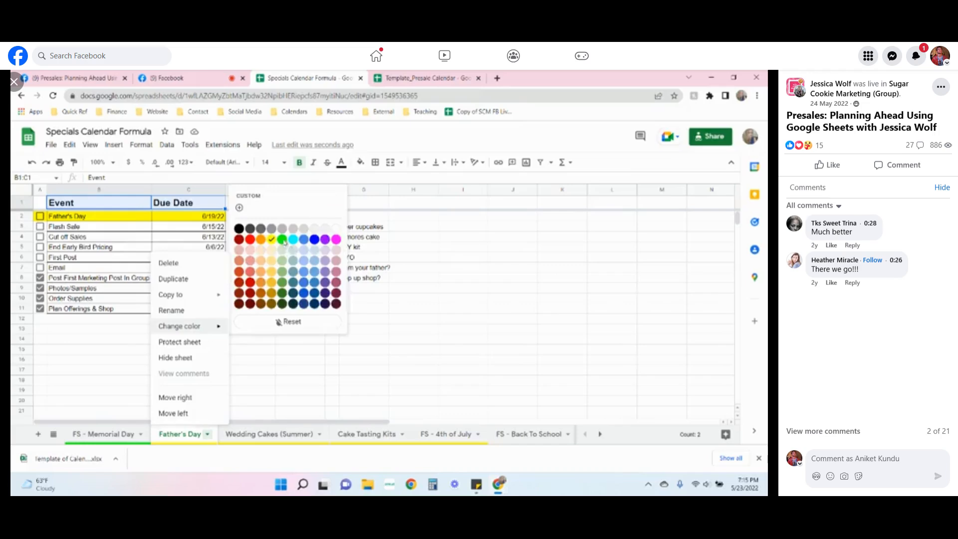
{"action": "left_click", "coordinate": [283, 240]}
{"action": "left_click", "coordinate": [122, 441]}
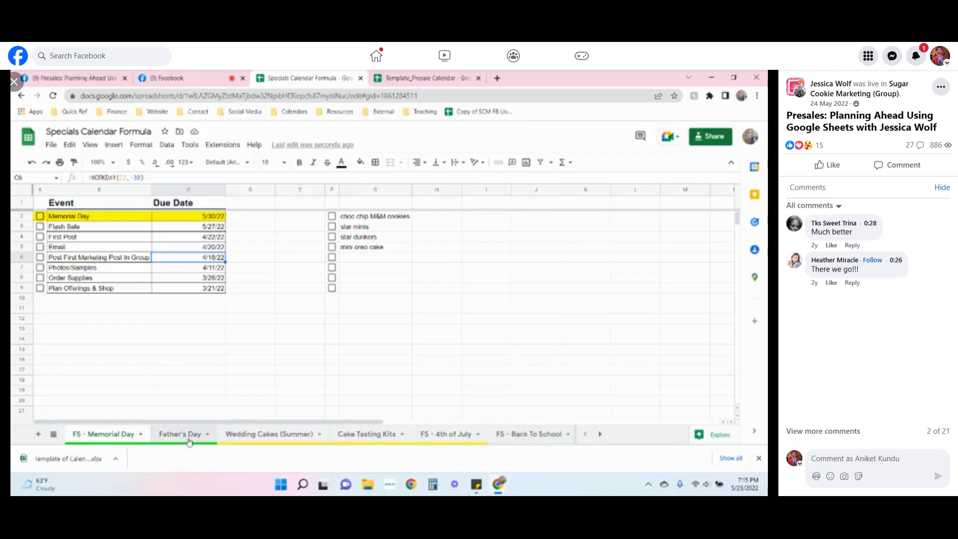
{"action": "left_click", "coordinate": [192, 372]}
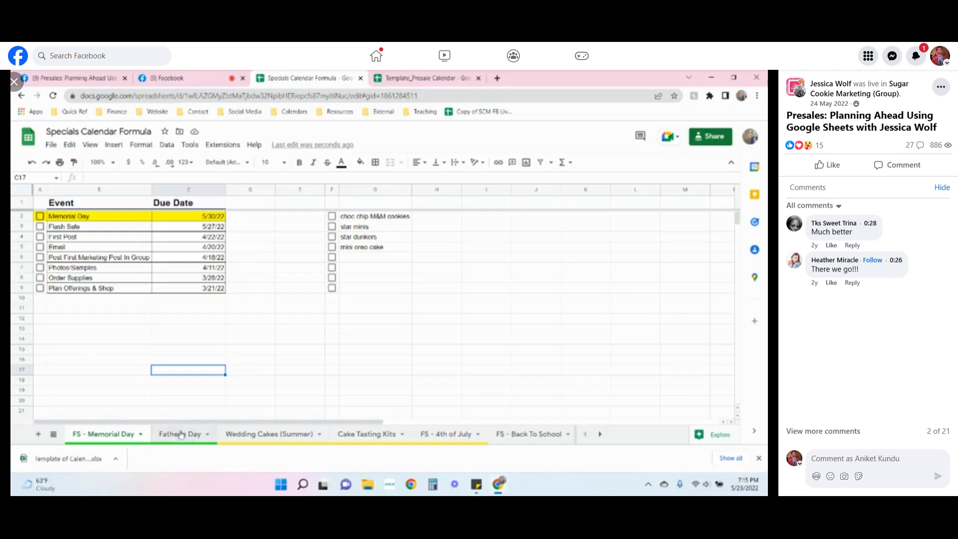
{"action": "mouse_move", "coordinate": [52, 492]}
- Switch to Template_Presale Calendar, inspect the Thanksgiving sheet's WORKDAY formula for Photos / Samples, and look over the Halloween sheet
{"action": "left_click", "coordinate": [429, 78]}
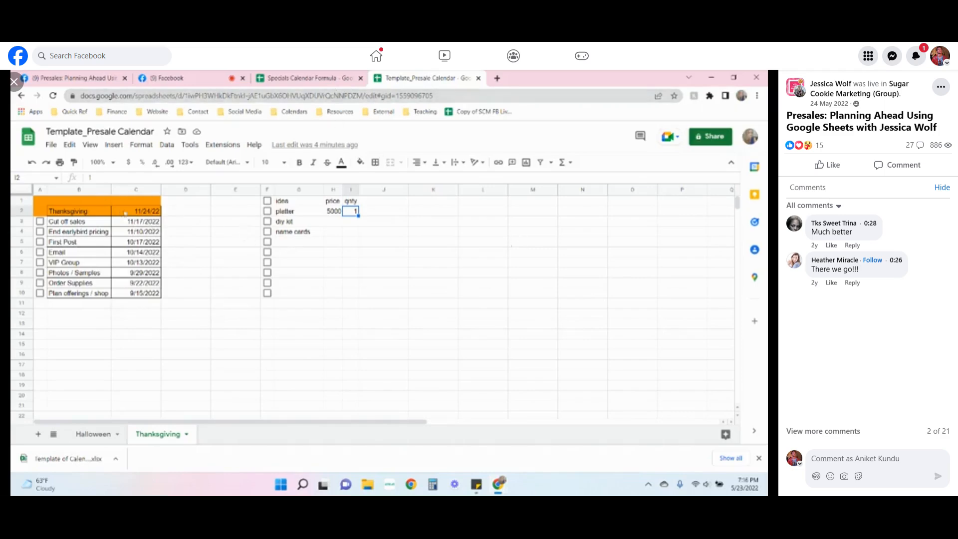
{"action": "left_click", "coordinate": [153, 274]}
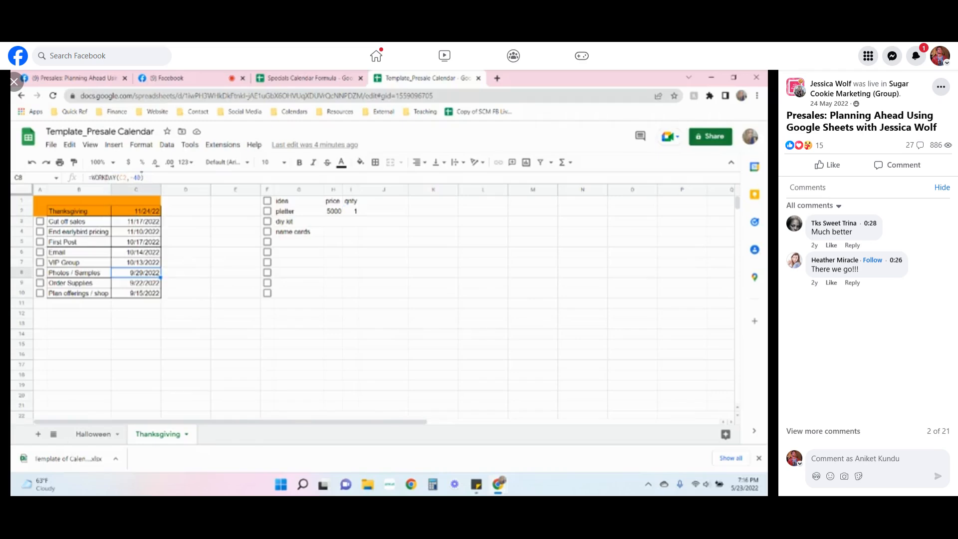
{"action": "triple_click", "coordinate": [143, 177]}
{"action": "left_click_drag", "start_coordinate": [143, 178], "coordinate": [136, 178]}
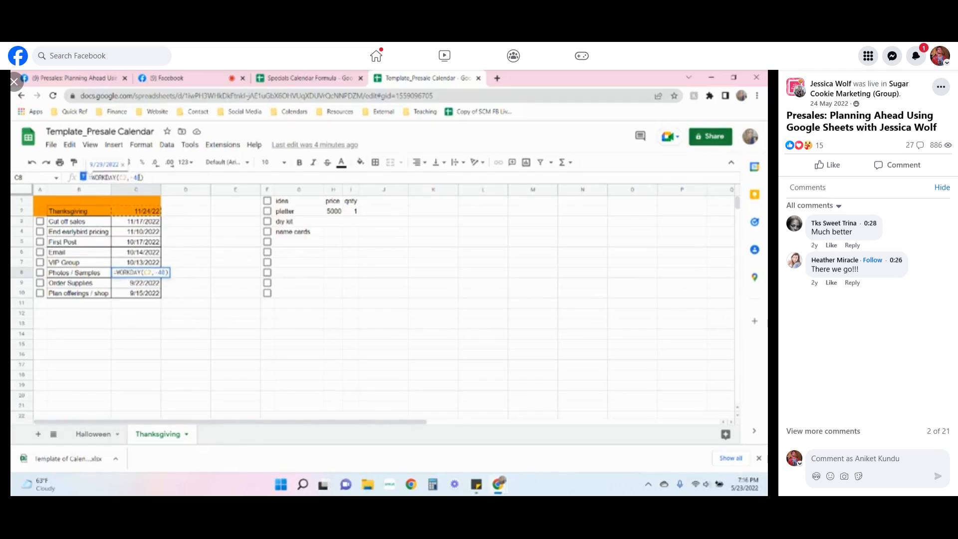
{"action": "left_click", "coordinate": [139, 178]}
{"action": "double_click", "coordinate": [122, 177]}
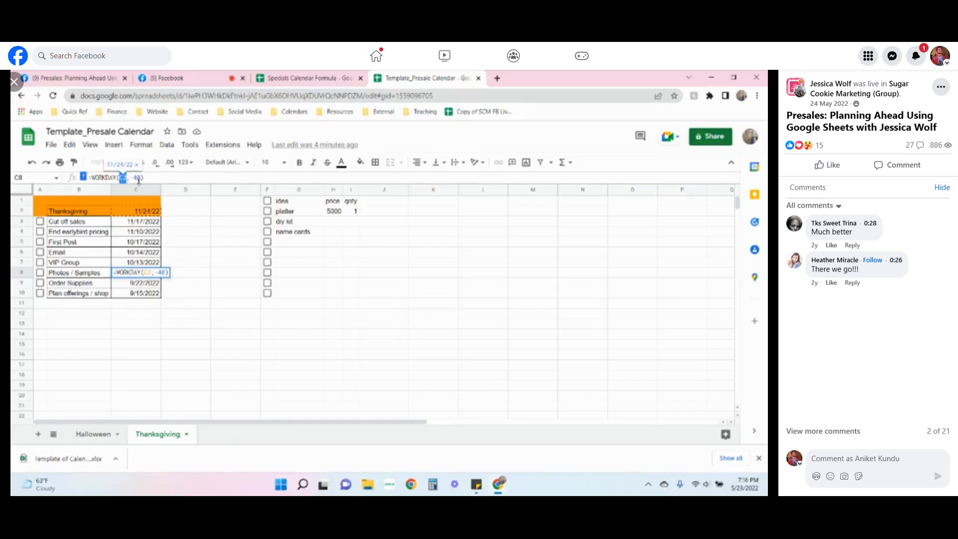
{"action": "left_click", "coordinate": [178, 231]}
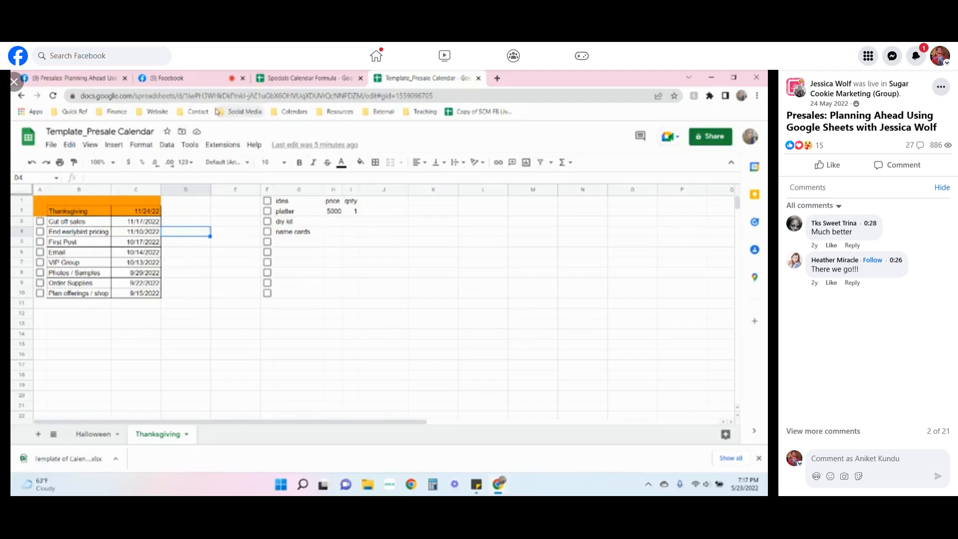
{"action": "left_click", "coordinate": [84, 434]}
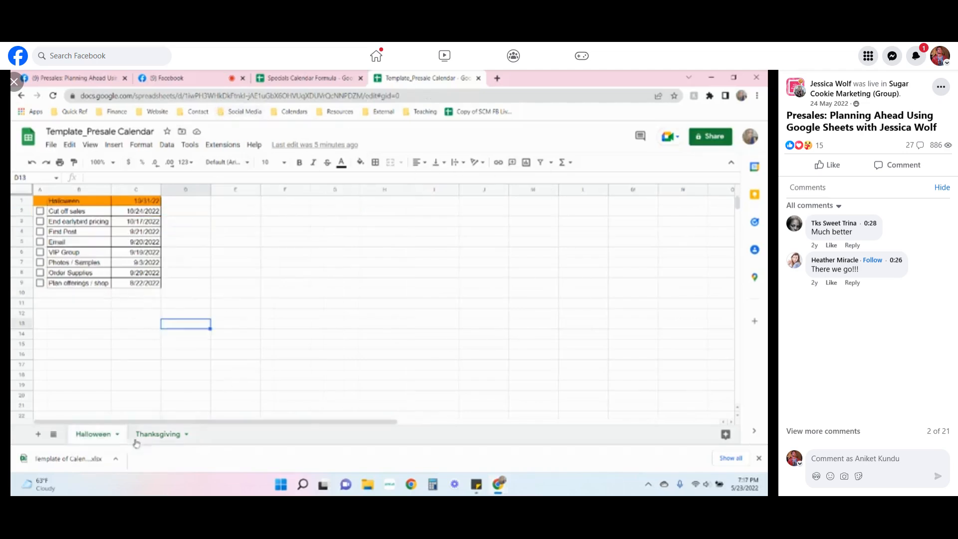
{"action": "left_click", "coordinate": [152, 435]}
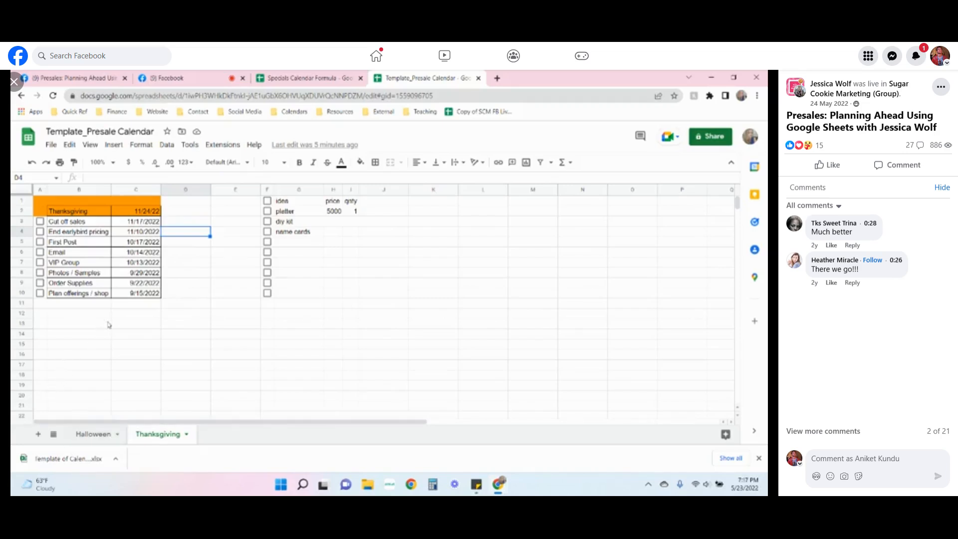
- Glance at the Halloween sheet, then try duplicating the Thanksgiving table B1:C11 on its own sheet starting at B15
{"action": "left_click", "coordinate": [101, 434]}
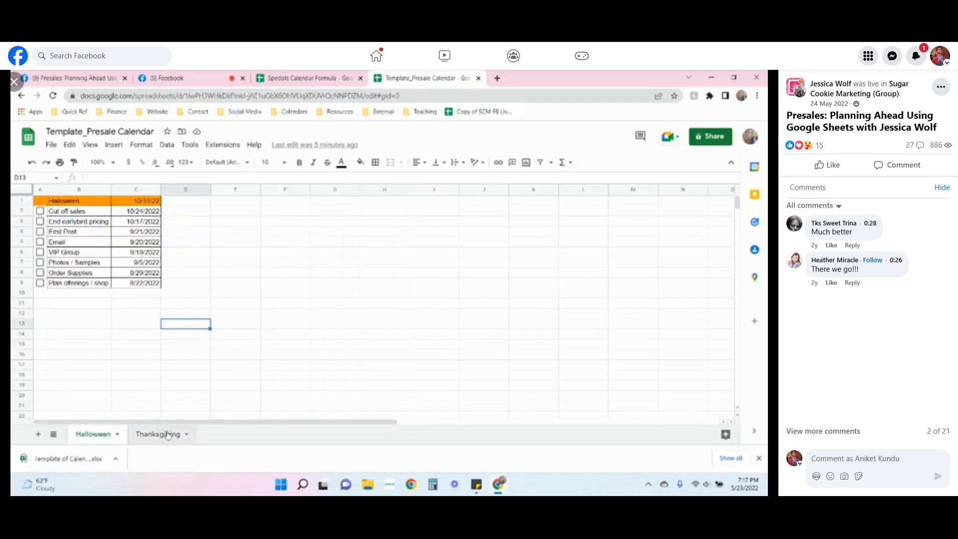
{"action": "left_click", "coordinate": [168, 435]}
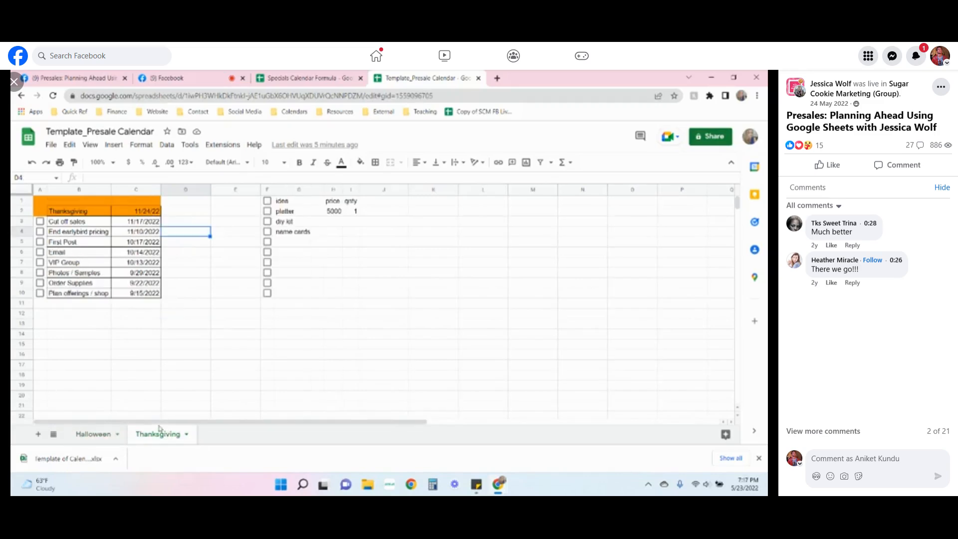
{"action": "left_click_drag", "start_coordinate": [59, 202], "coordinate": [158, 305]}
{"action": "key", "text": "ctrl+c"}
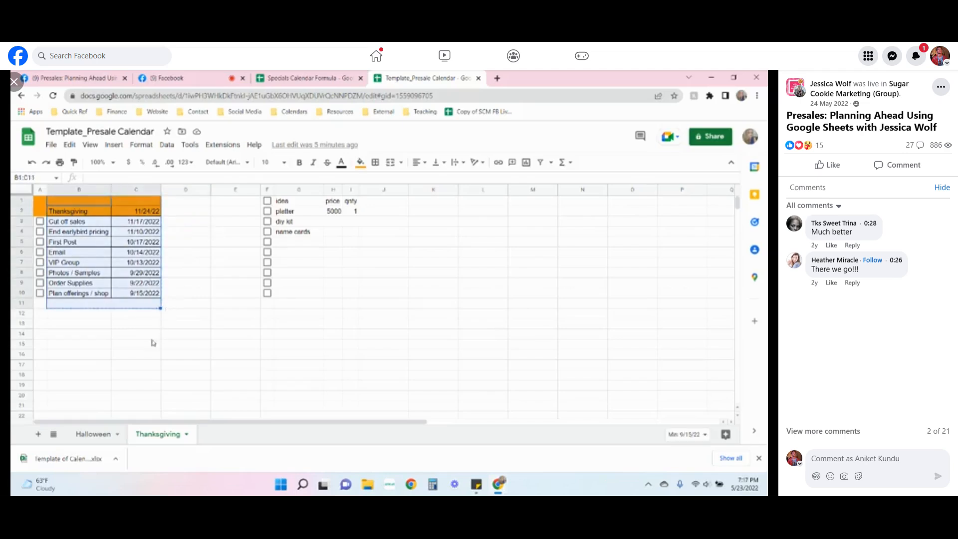
{"action": "left_click", "coordinate": [82, 346]}
{"action": "key", "text": "ctrl+v"}
{"action": "scroll", "coordinate": [244, 372], "scroll_direction": "down", "scroll_amount": 3}
{"action": "scroll", "coordinate": [190, 240], "scroll_direction": "up", "scroll_amount": 4}
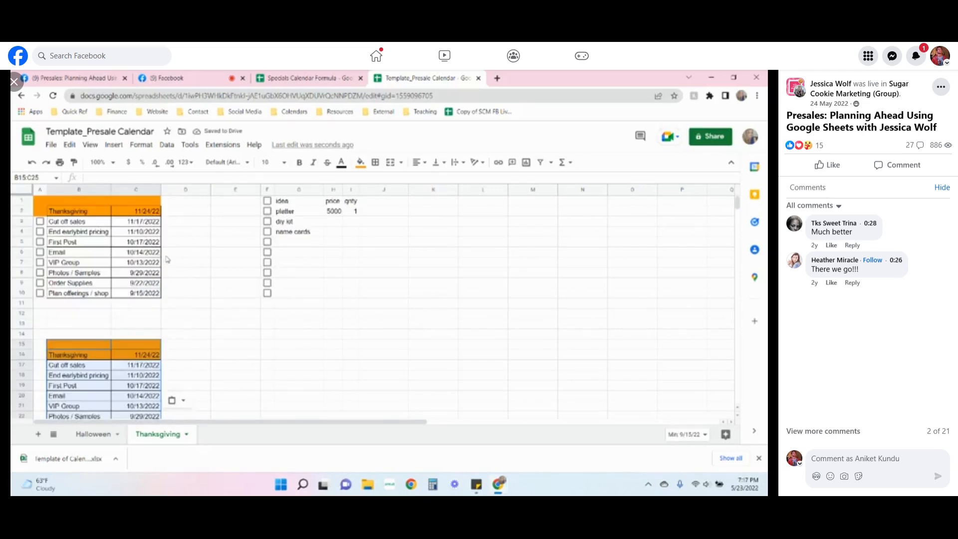
{"action": "key", "text": "ctrl+z"}
{"action": "left_click", "coordinate": [249, 387]}
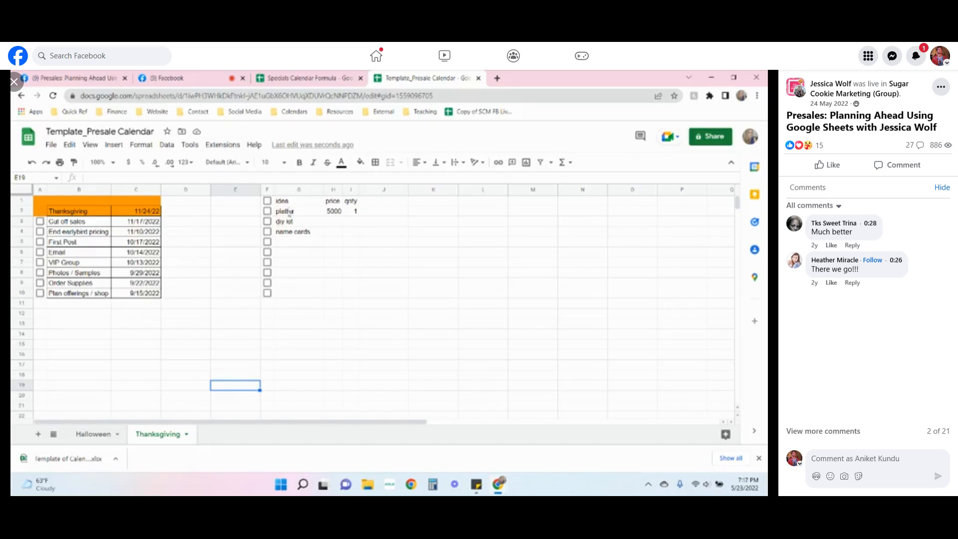
- Open My Drive from the Specials Calendar Formula file in a new tab and open the Template of Calendar Steps spreadsheet
{"action": "left_click", "coordinate": [312, 80]}
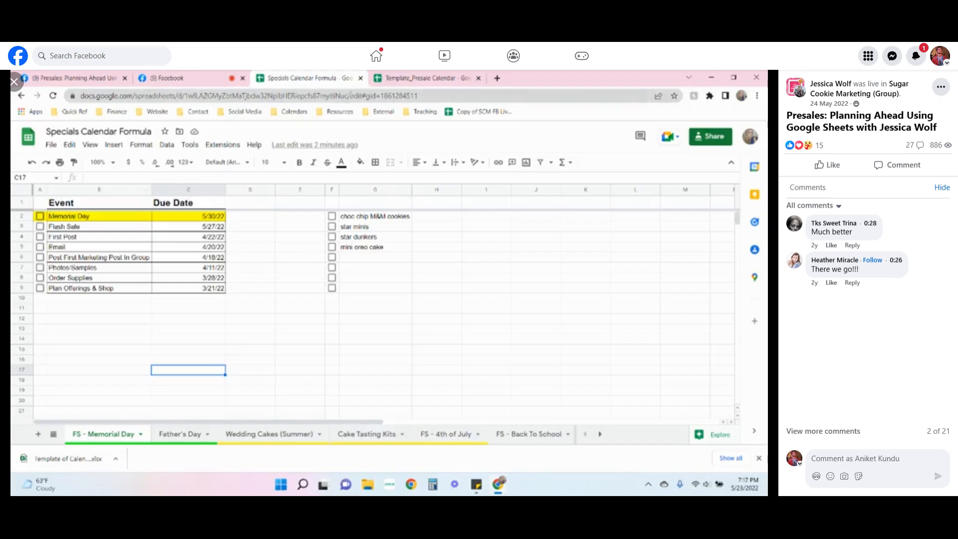
{"action": "left_click", "coordinate": [67, 113]}
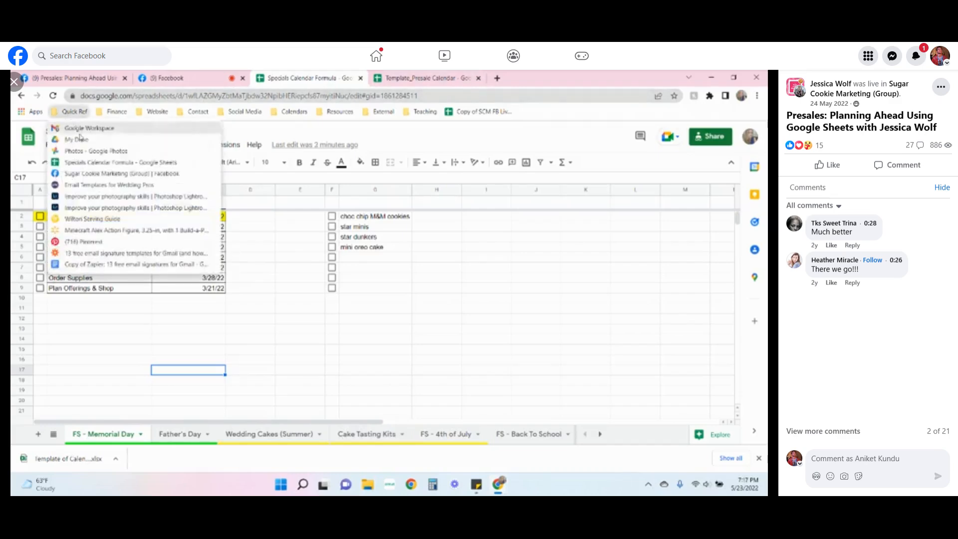
{"action": "right_click", "coordinate": [78, 139]}
{"action": "left_click", "coordinate": [112, 148]}
{"action": "left_click", "coordinate": [498, 80]}
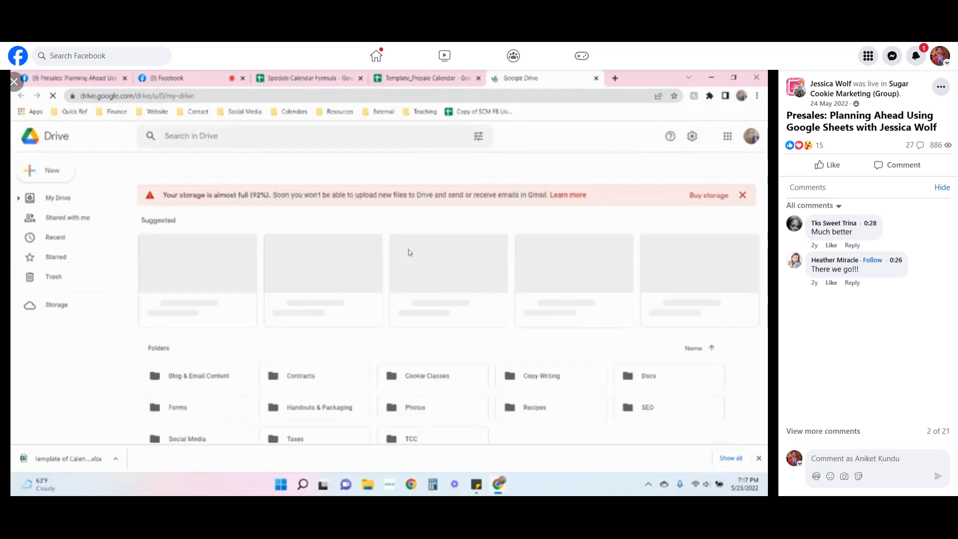
{"action": "scroll", "coordinate": [352, 325], "scroll_direction": "down", "scroll_amount": 4}
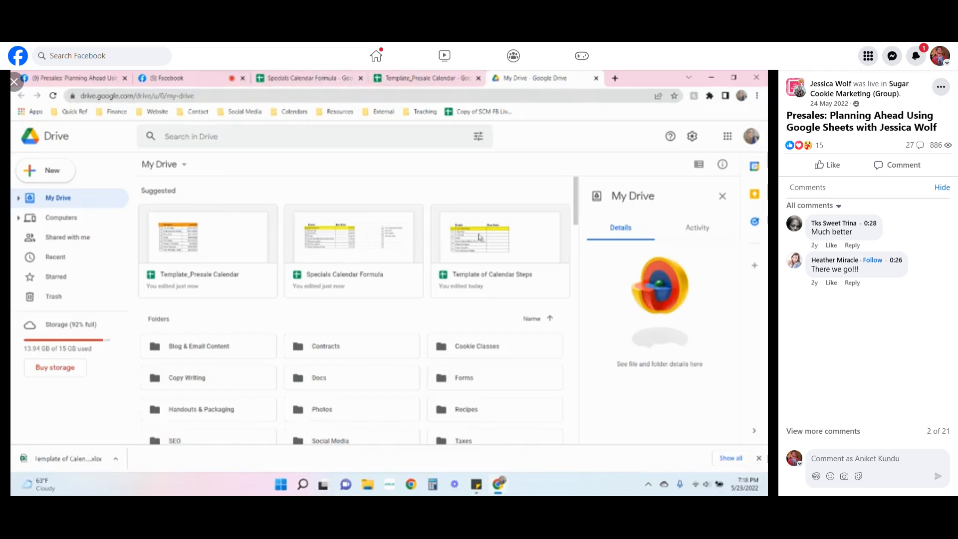
{"action": "double_click", "coordinate": [480, 235]}
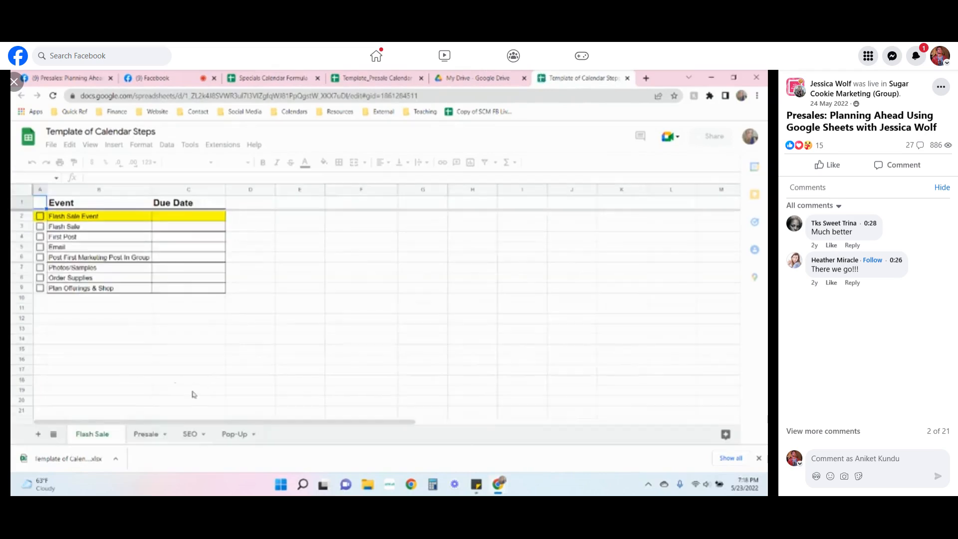
- Dismiss the downloads bar and look over the task list on the Flash Sale sheet
{"action": "left_click", "coordinate": [759, 459]}
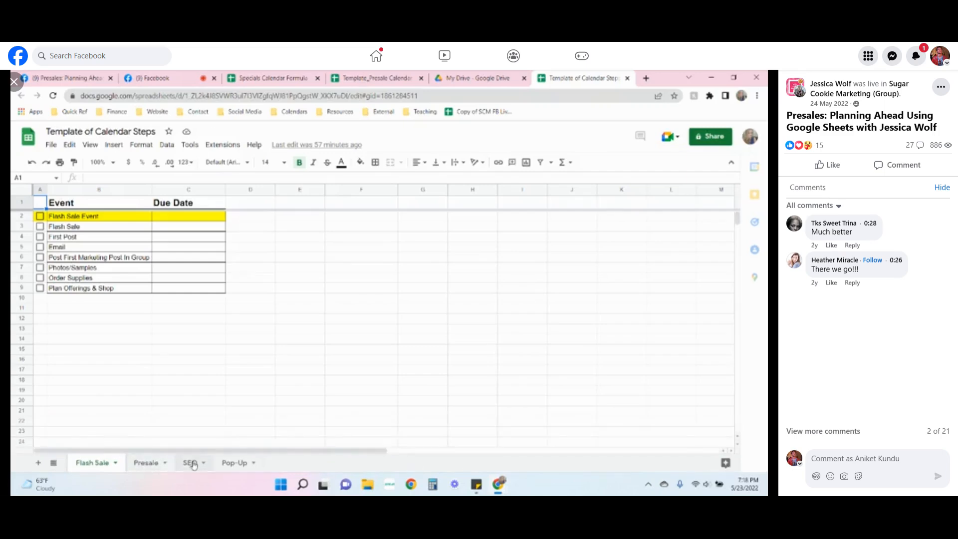
{"action": "scroll", "coordinate": [68, 289], "scroll_direction": "down", "scroll_amount": 5}
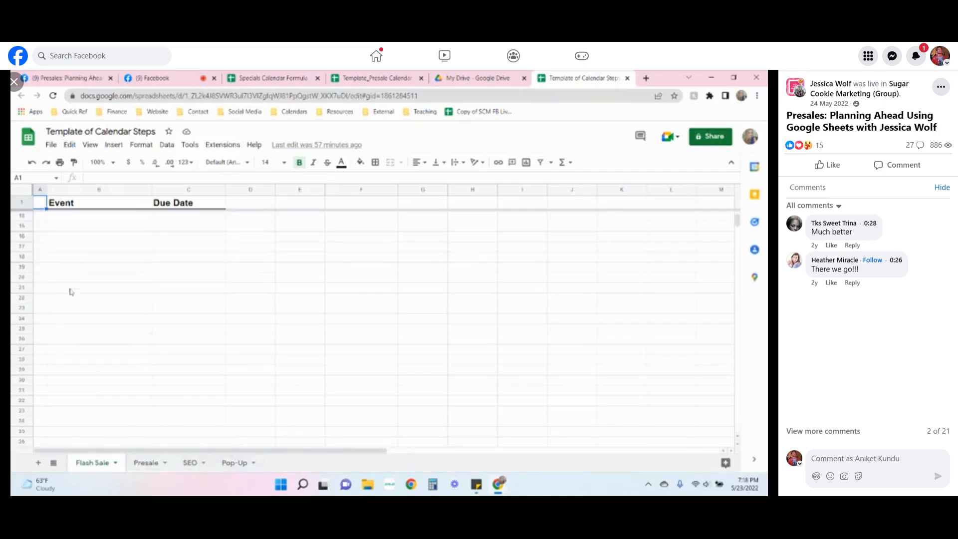
{"action": "scroll", "coordinate": [75, 287], "scroll_direction": "up", "scroll_amount": 3}
{"action": "scroll", "coordinate": [75, 287], "scroll_direction": "up", "scroll_amount": 2}
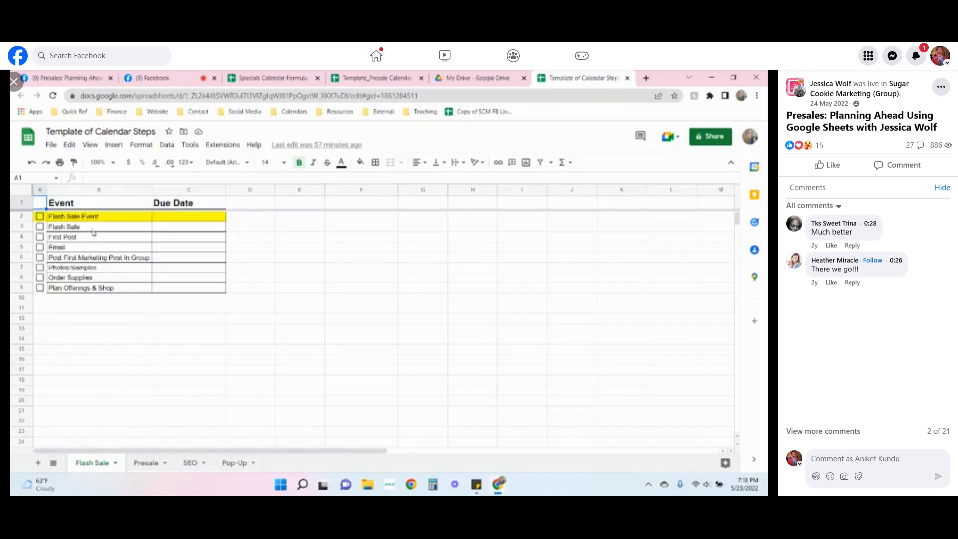
{"action": "left_click_drag", "start_coordinate": [94, 216], "coordinate": [104, 295]}
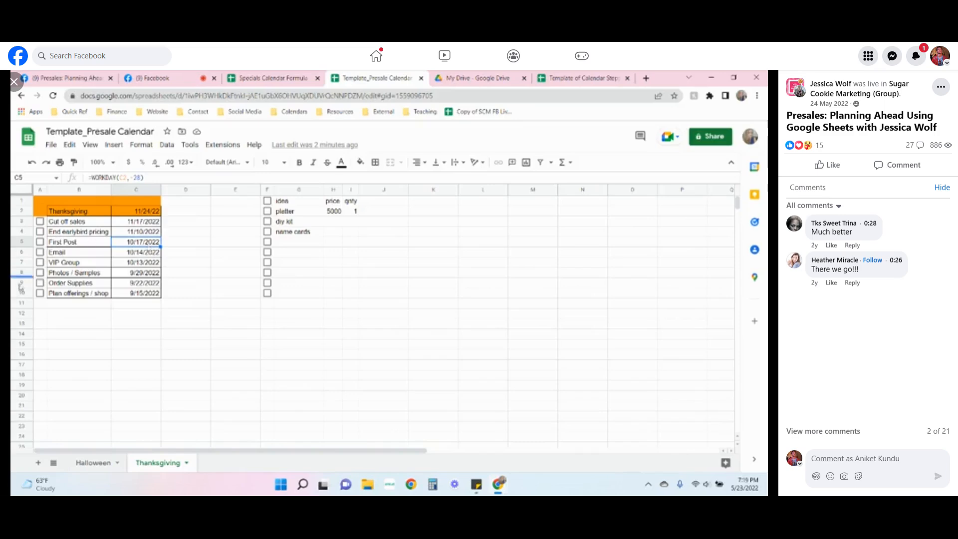
- Check the Thanksgiving event date in Template_Presale Calendar and select the full Cut off sales WORKDAY formula for copying
{"action": "left_click", "coordinate": [145, 213]}
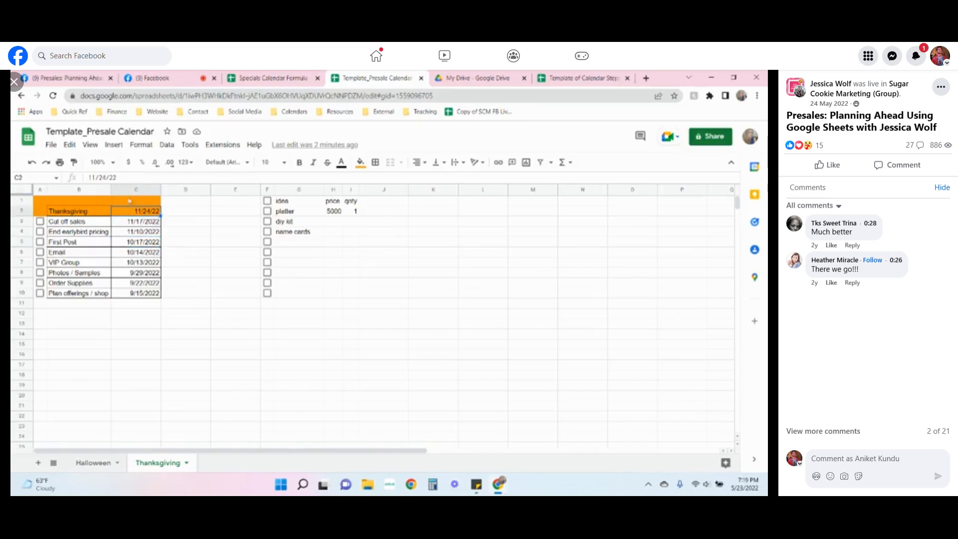
{"action": "left_click", "coordinate": [143, 219]}
{"action": "left_click_drag", "start_coordinate": [141, 178], "coordinate": [87, 177]}
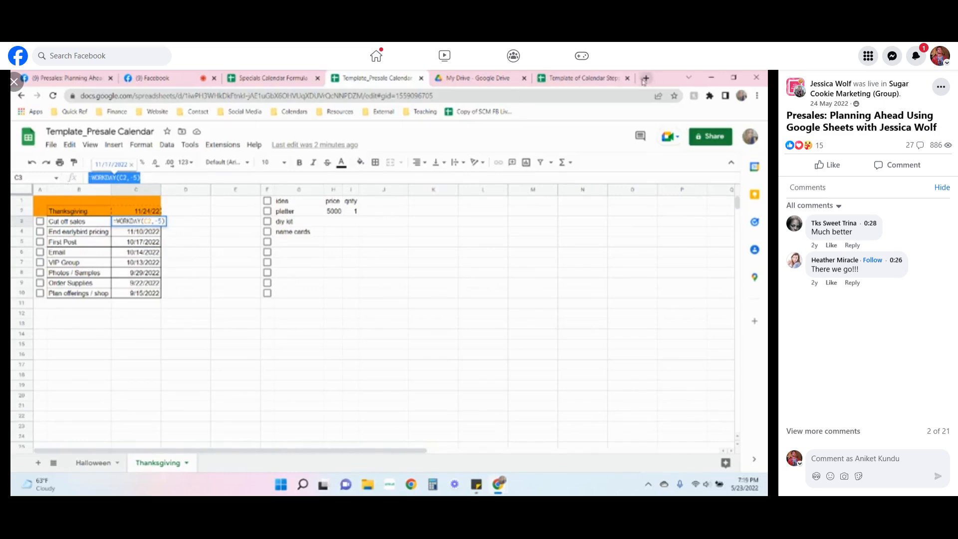
- Open facebook.com/groups/sugarcookiemarketing in a new browser tab
{"action": "left_click", "coordinate": [646, 78]}
{"action": "type", "text": "facebook.com/groups/thecookiecollege"}
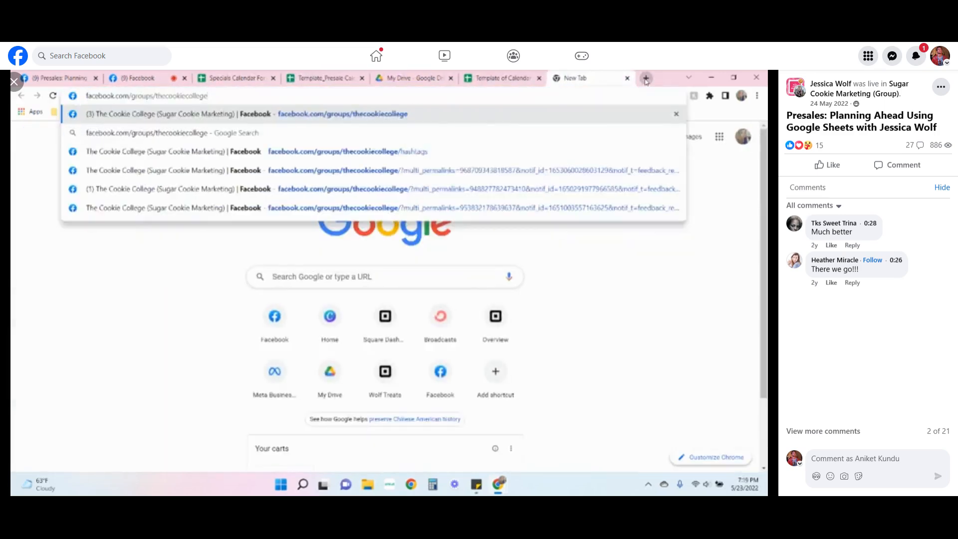
{"action": "key", "text": "BackSpace"}
{"action": "key", "text": "BackSpace"}
{"action": "key", "text": "BackSpace"}
{"action": "key", "text": "BackSpace"}
{"action": "key", "text": "BackSpace"}
{"action": "key", "text": "BackSpace"}
{"action": "key", "text": "BackSpace"}
{"action": "key", "text": "BackSpace"}
{"action": "key", "text": "BackSpace"}
{"action": "key", "text": "BackSpace"}
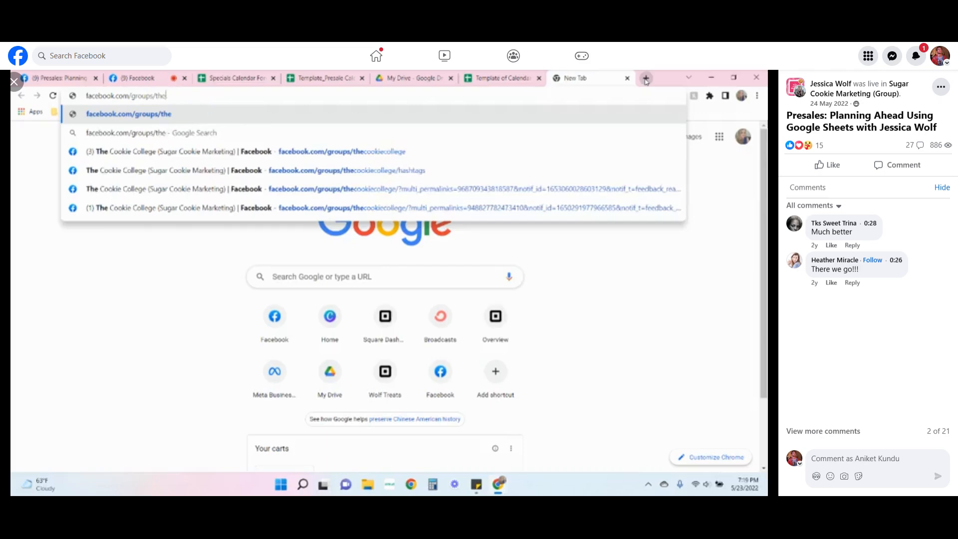
{"action": "type", "text": "sugarcookiemarketing"}
{"action": "key", "text": "Return"}
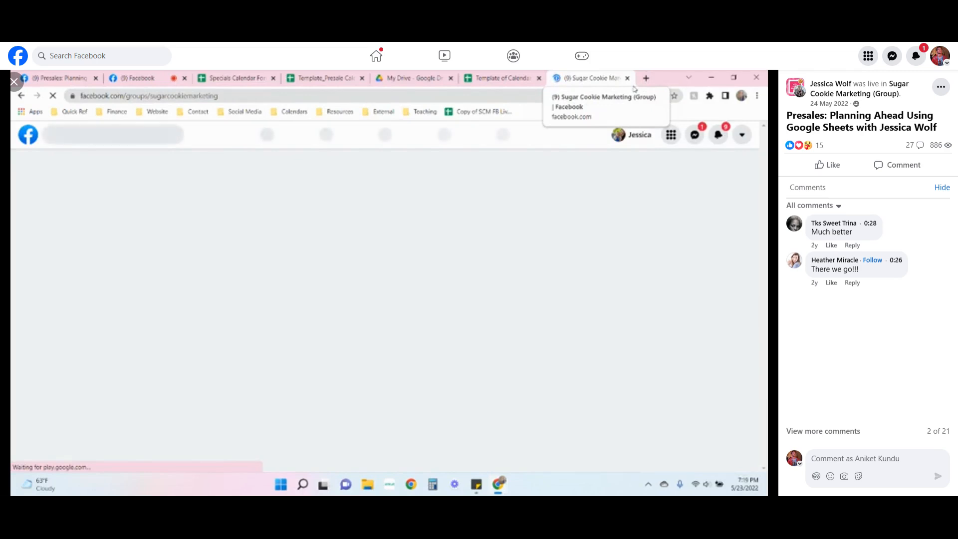
- Find the Facebook group's upcoming events and open the event Presales: Planning Ahead Using Google Sheets
{"action": "scroll", "coordinate": [384, 234], "scroll_direction": "down", "scroll_amount": 2}
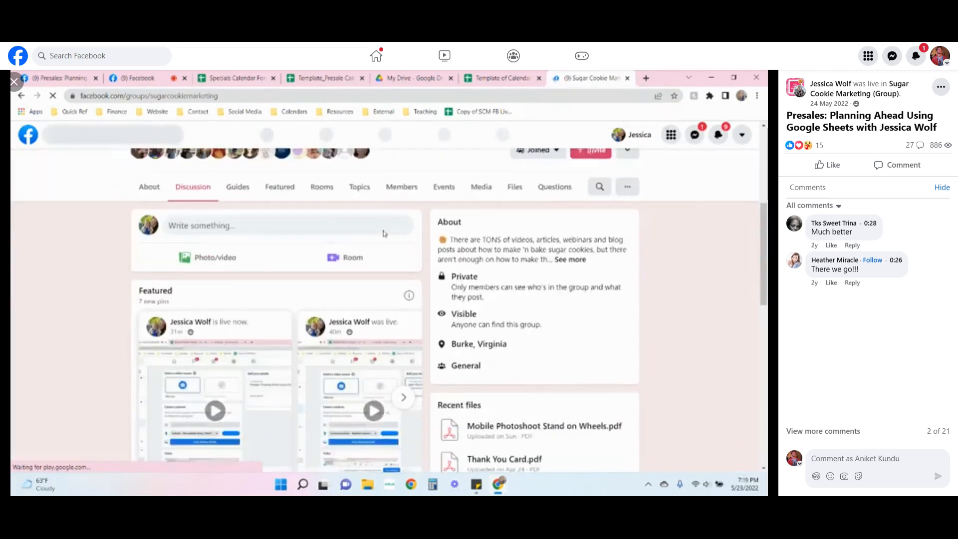
{"action": "scroll", "coordinate": [383, 234], "scroll_direction": "up", "scroll_amount": 2}
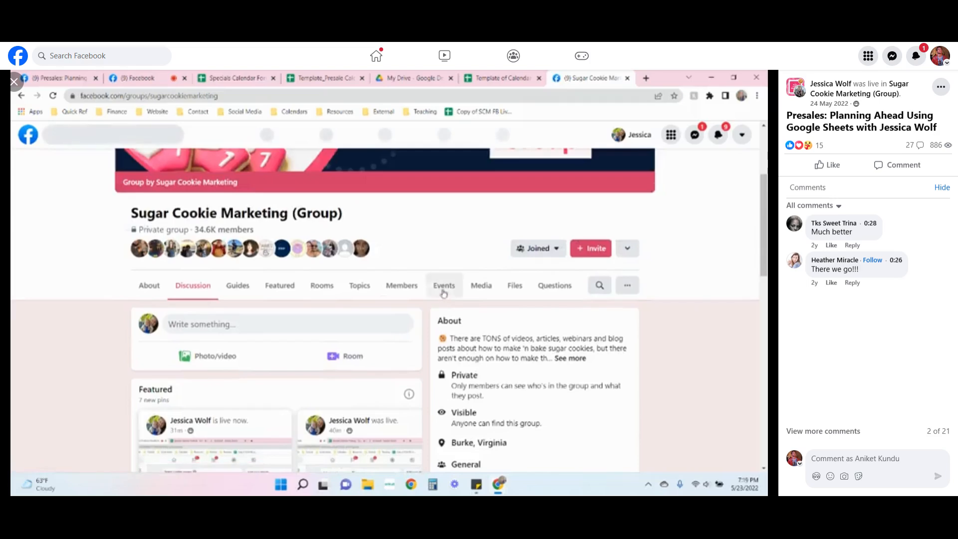
{"action": "left_click", "coordinate": [439, 287]}
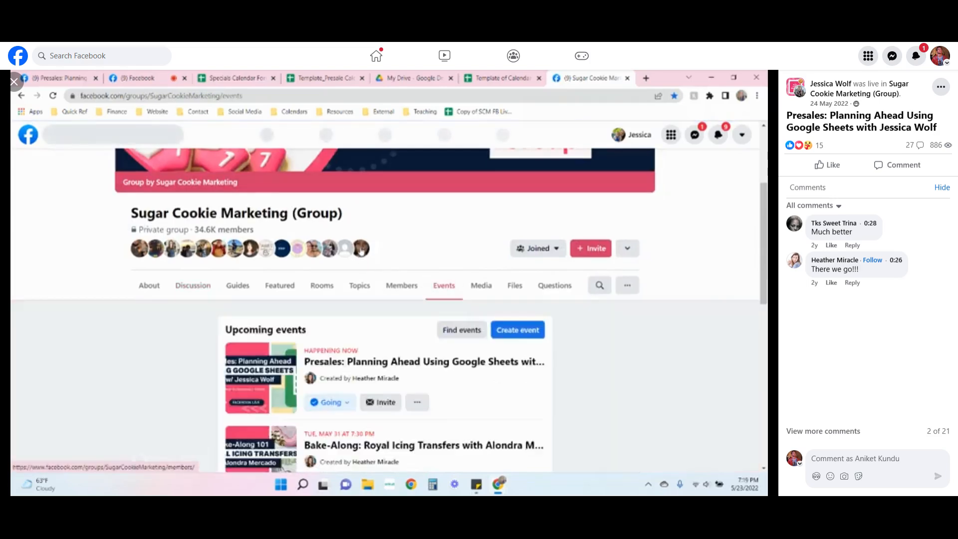
{"action": "scroll", "coordinate": [361, 250], "scroll_direction": "down", "scroll_amount": 1}
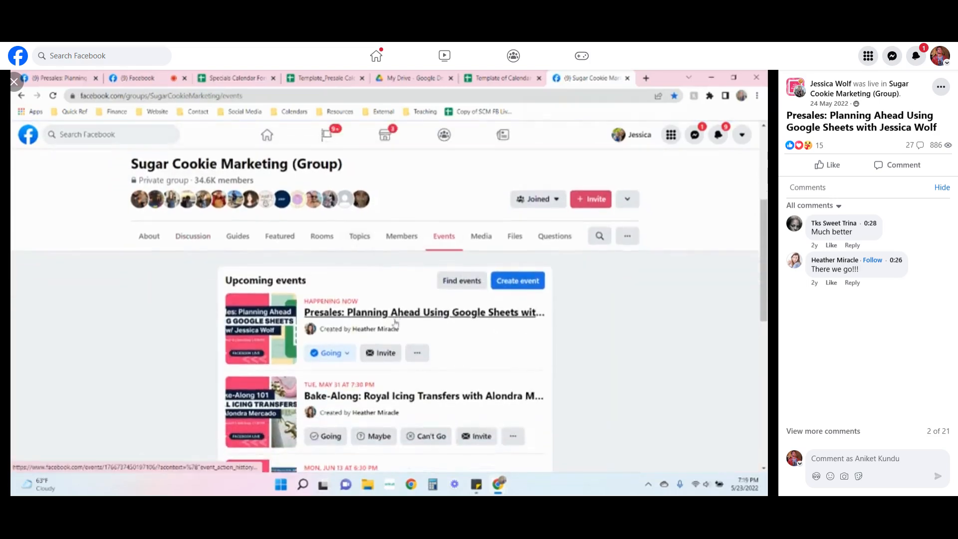
{"action": "left_click", "coordinate": [392, 325]}
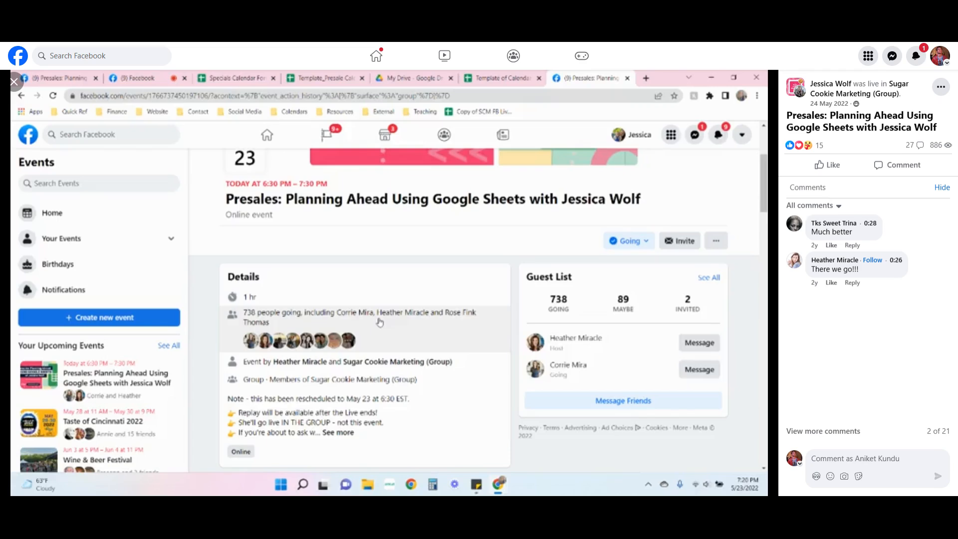
- Start a post in the event reading "Formula:" followed by =WORKDAY(C2,-5) on each of two lines
{"action": "scroll", "coordinate": [381, 322], "scroll_direction": "down", "scroll_amount": 3}
{"action": "left_click", "coordinate": [378, 302]}
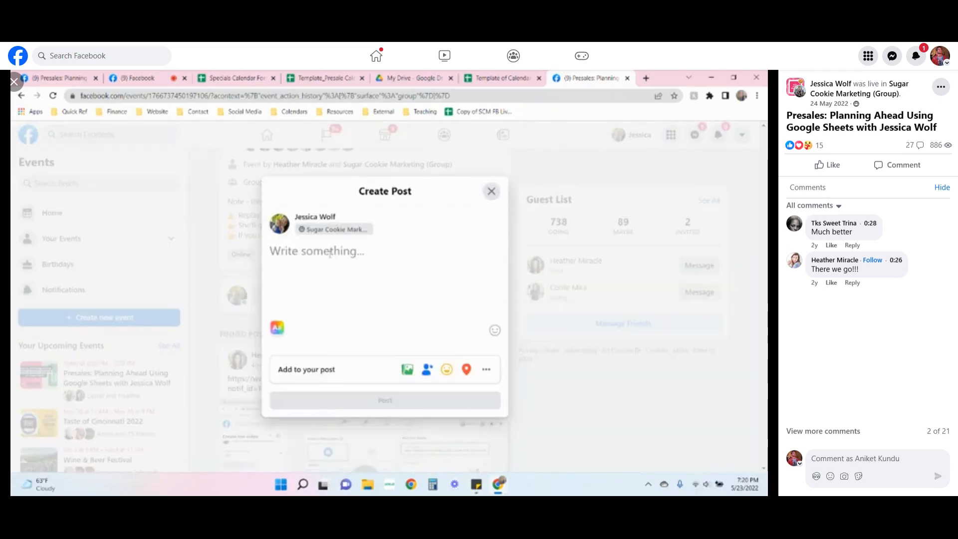
{"action": "type", "text": "Formula:"}
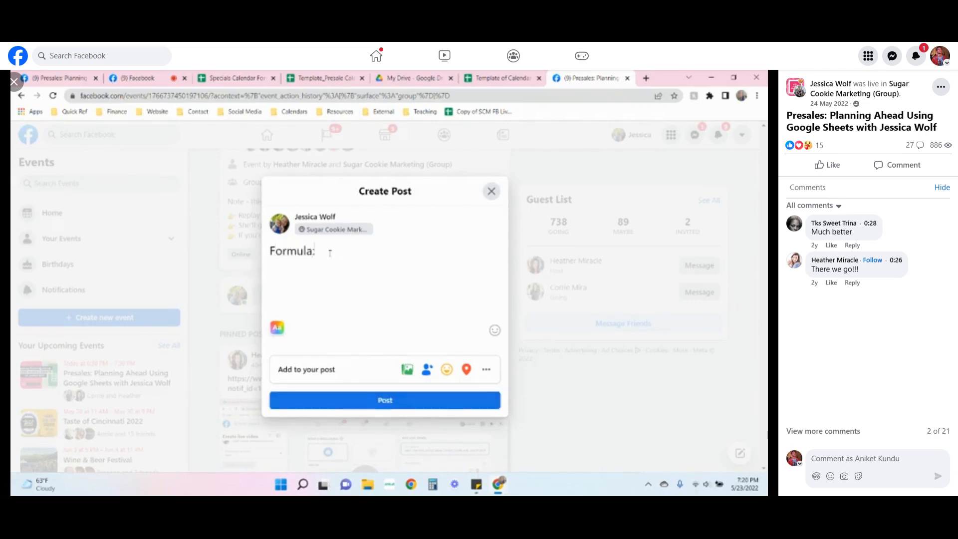
{"action": "key", "text": "Return"}
{"action": "type", "text": "=WORKDAY(C2,-5)"}
{"action": "key", "text": "Return"}
{"action": "type", "text": "=WORKDAY(C2,-5)"}
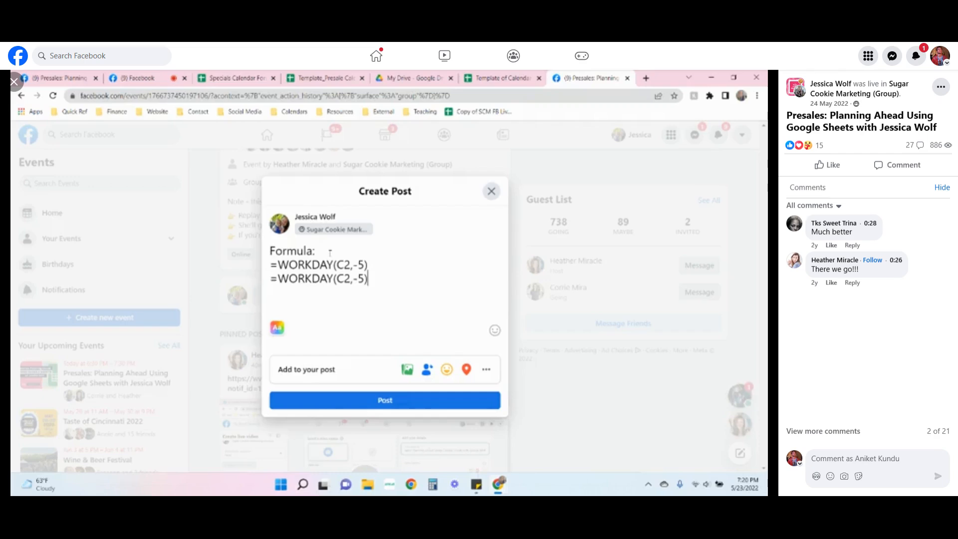
- Turn the post's second formula into the generic explanation =WORKDAY([end date],-[weeks x 5(workdays))
{"action": "key", "text": "Left"}
{"action": "key", "text": "Left"}
{"action": "key", "text": "Left"}
{"action": "key", "text": "Left"}
{"action": "key", "text": "BackSpace"}
{"action": "key", "text": "BackSpace"}
{"action": "type", "text": "[end date"}
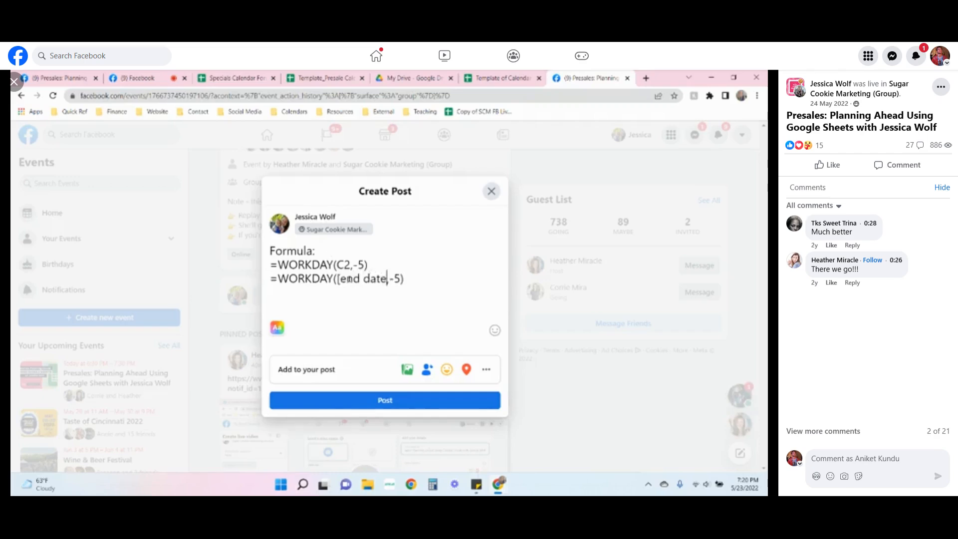
{"action": "type", "text": "]"}
{"action": "key", "text": "Right"}
{"action": "key", "text": "Right"}
{"action": "key", "text": "Right"}
{"action": "key", "text": "BackSpace"}
{"action": "type", "text": "[weeks x 5"}
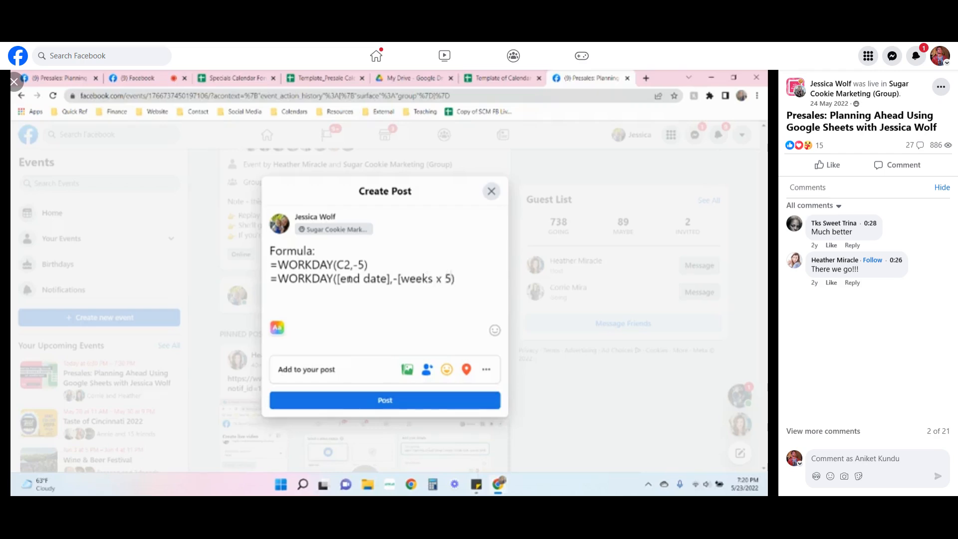
{"action": "type", "text": "(workdays"}
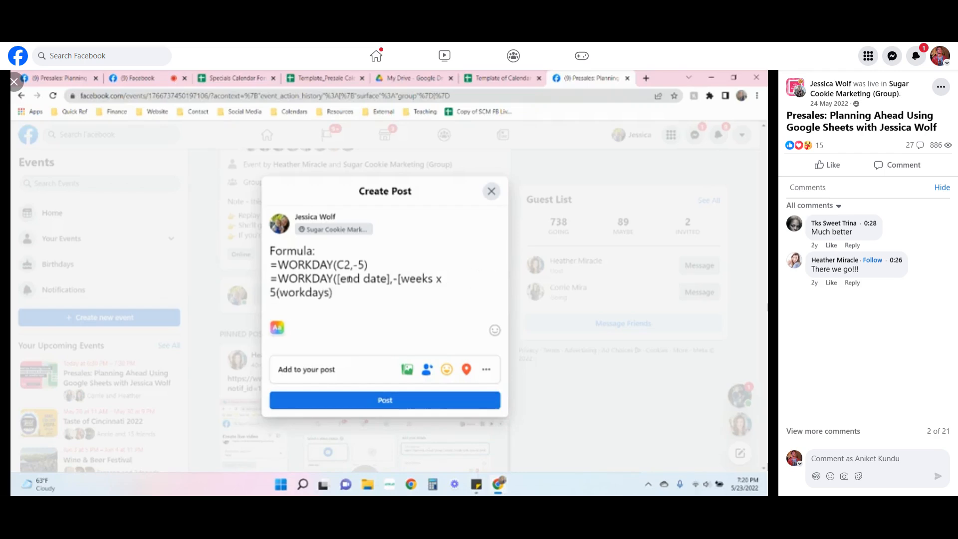
{"action": "type", "text": ")"}
- Separate the formulas with a blank line, append "<<<<this is representative of one week!" to the first one, and publish the post
{"action": "left_click", "coordinate": [375, 264]}
{"action": "key", "text": "Return"}
{"action": "left_click", "coordinate": [376, 263]}
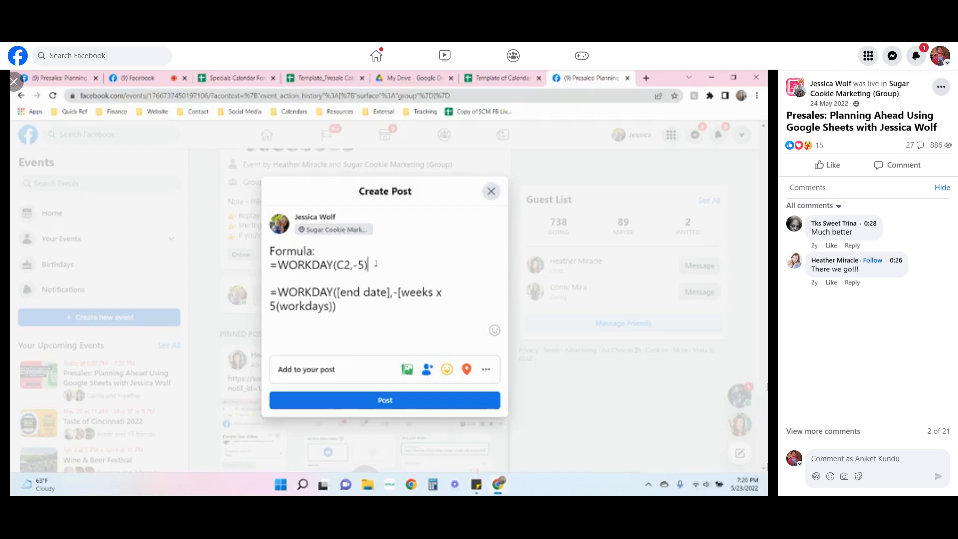
{"action": "type", "text": "<<<<this is repro"}
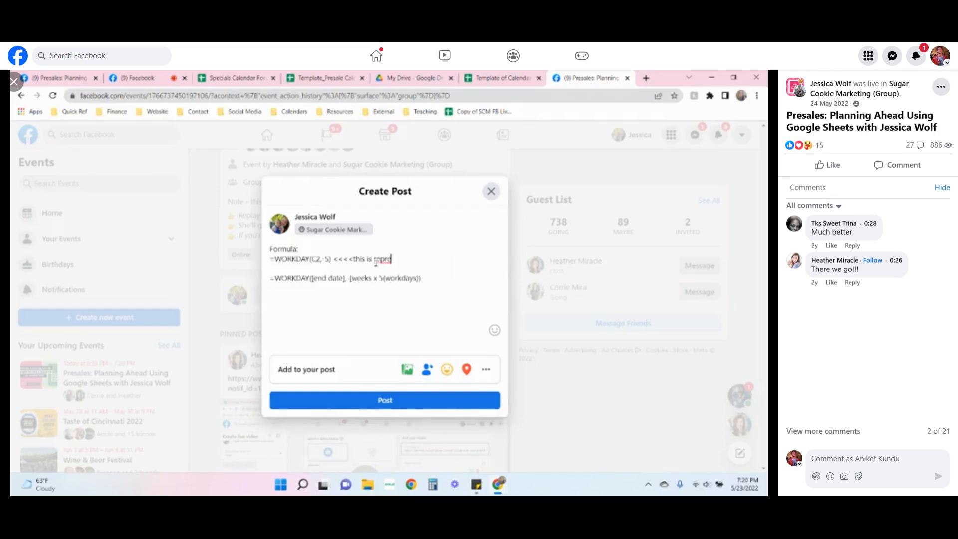
{"action": "type", "text": "sentative of one week!"}
{"action": "left_click", "coordinate": [446, 402]}
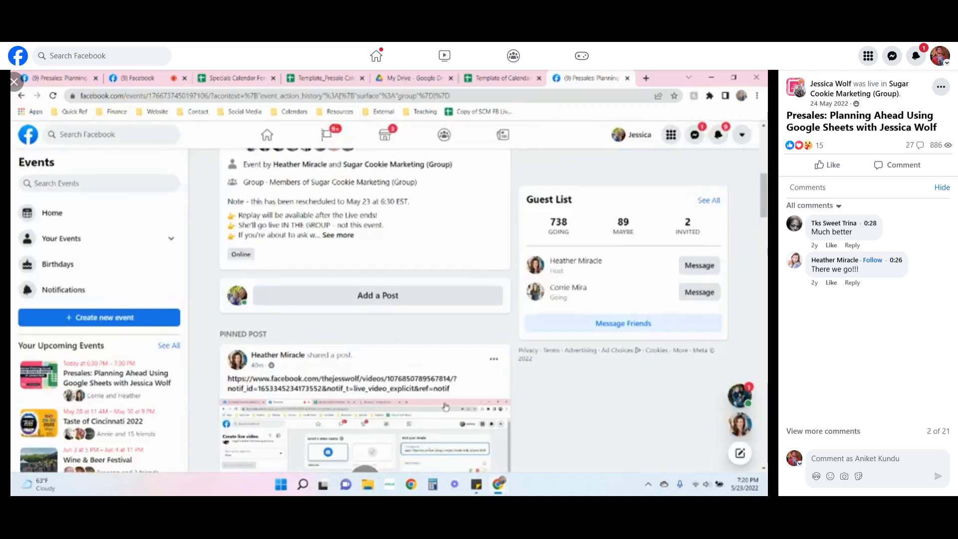